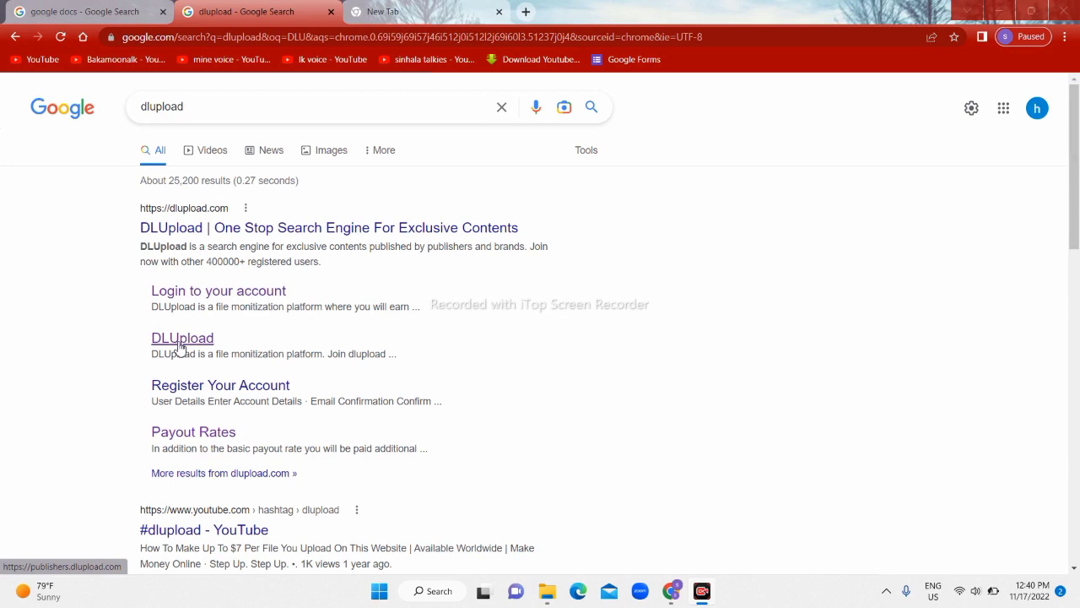
# Open DLUpload from the search results and go through its publisher dashboard to the Upload File form
pyautogui.click(180, 345)
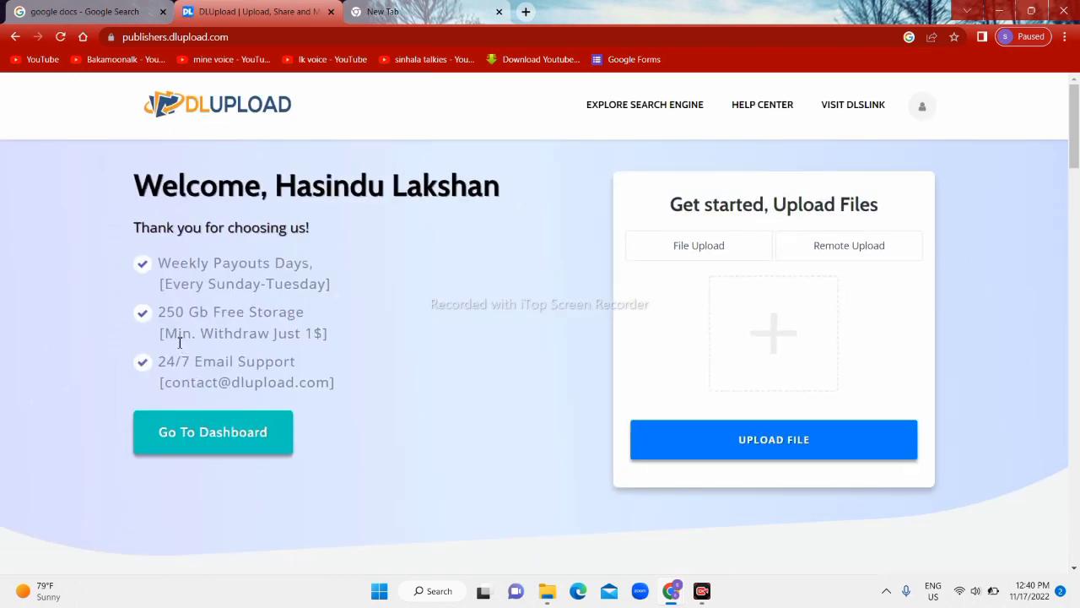
pyautogui.click(921, 110)
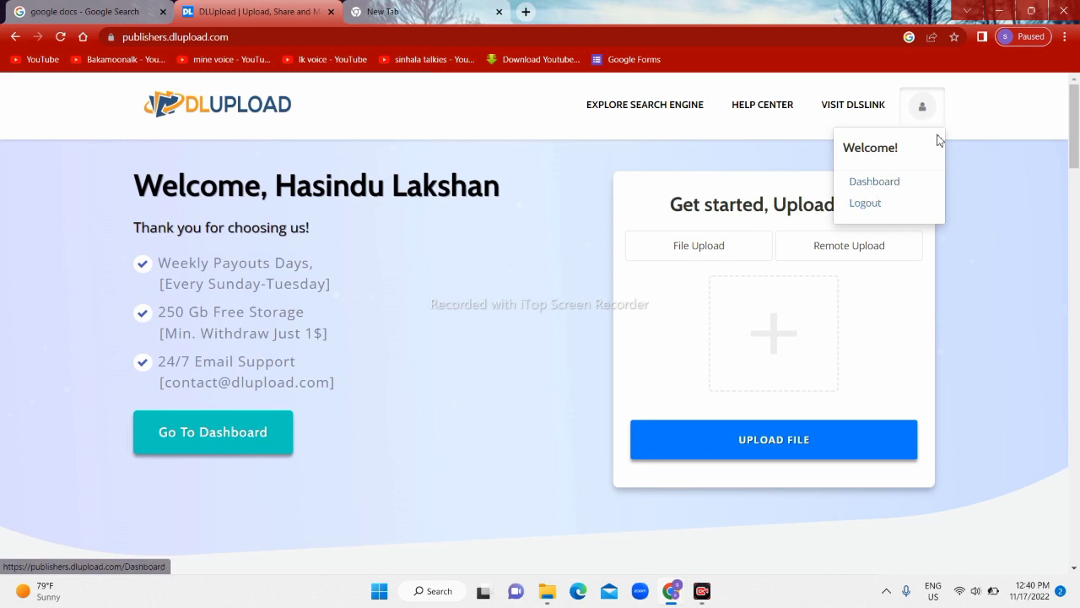
pyautogui.click(881, 183)
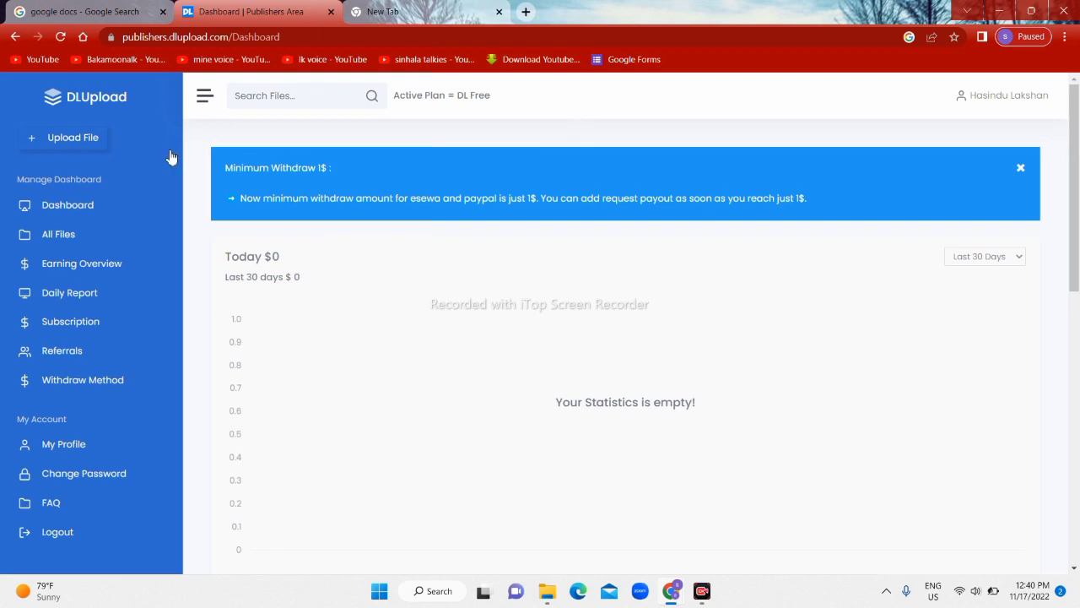
pyautogui.click(81, 142)
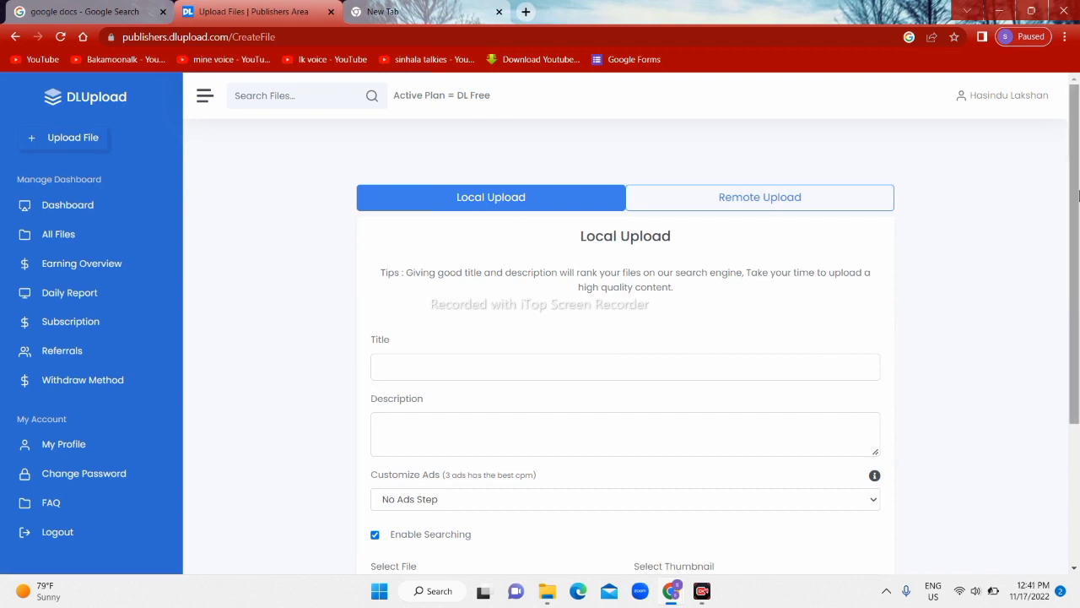
pyautogui.moveTo(1079, 196); pyautogui.dragTo(1079, 230)
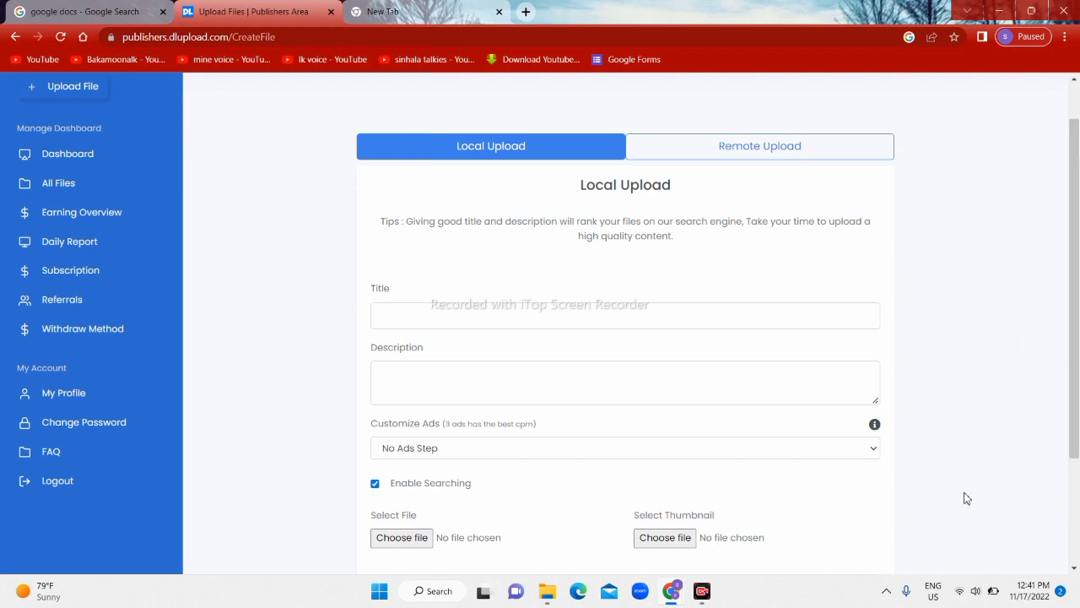
# Switch to the PDF Drive site (pdfdrive.com) and search it for "car technology"
pyautogui.hotkey('ctrl', 'Tab')
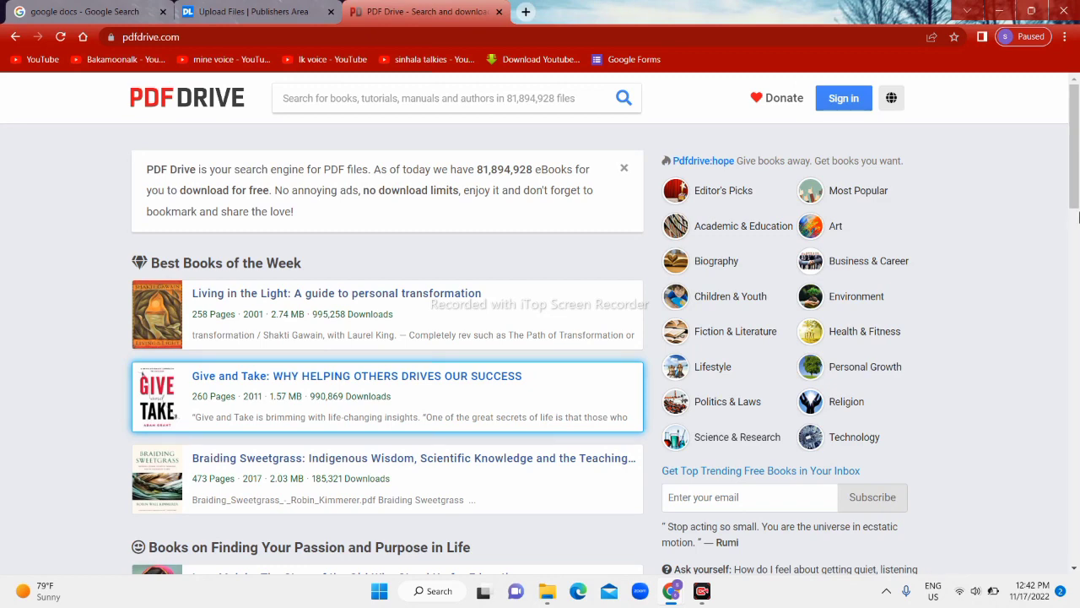
pyautogui.moveTo(1078, 184)
pyautogui.mouseDown()
pyautogui.moveTo(1077, 278)
pyautogui.moveTo(1077, 172)
pyautogui.mouseUp()
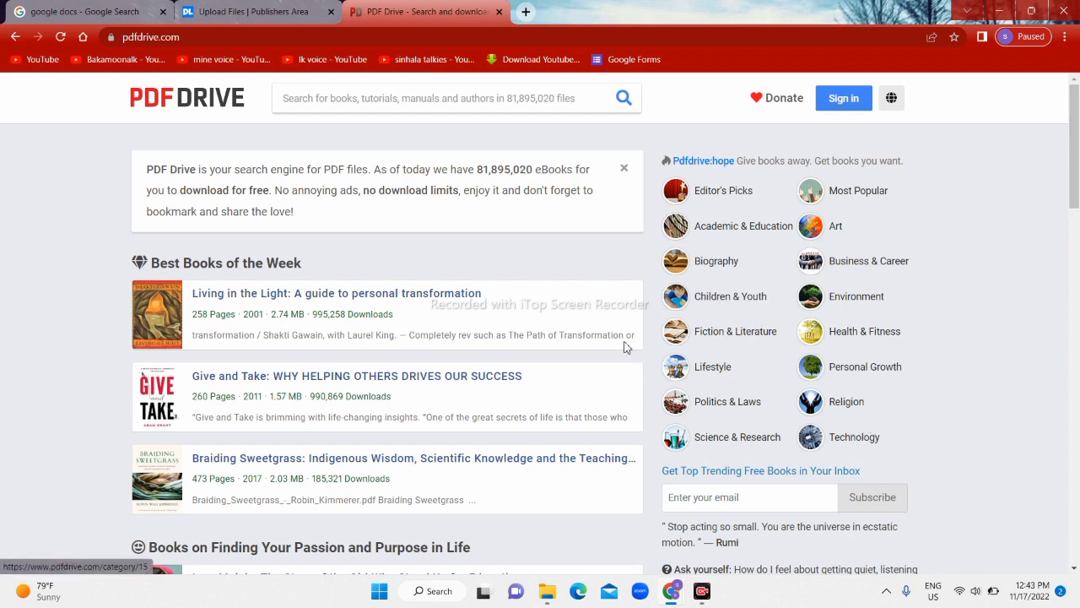
pyautogui.click(499, 101)
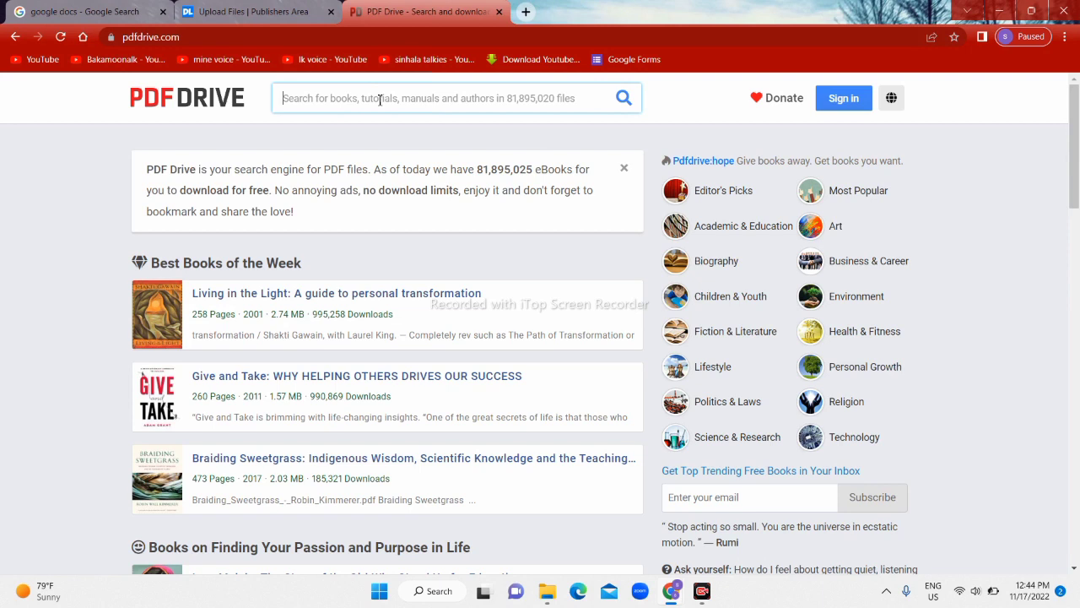
pyautogui.write('te')
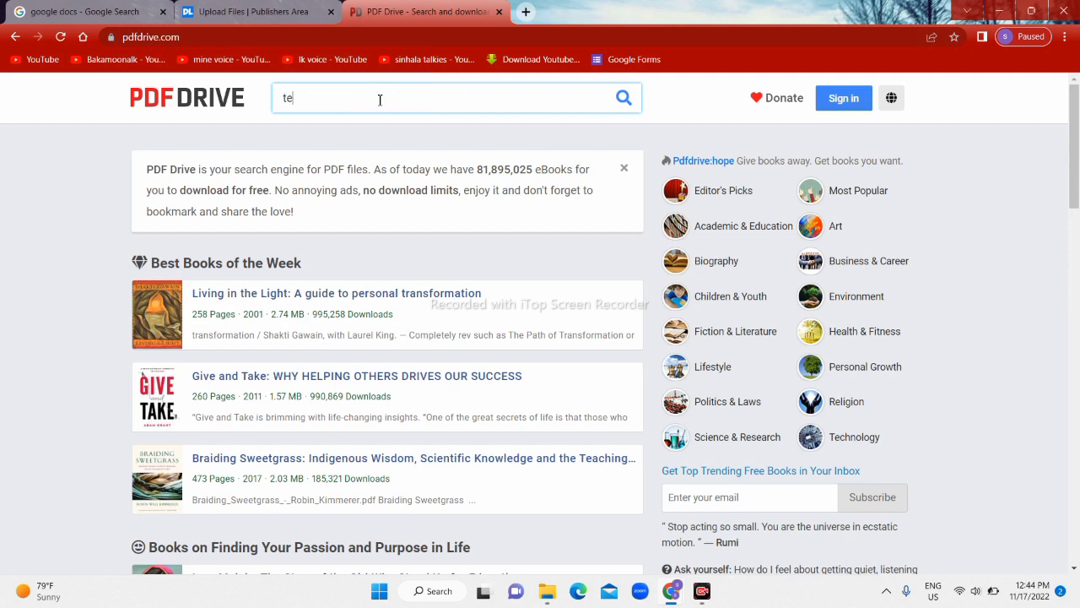
pyautogui.write('chnol')
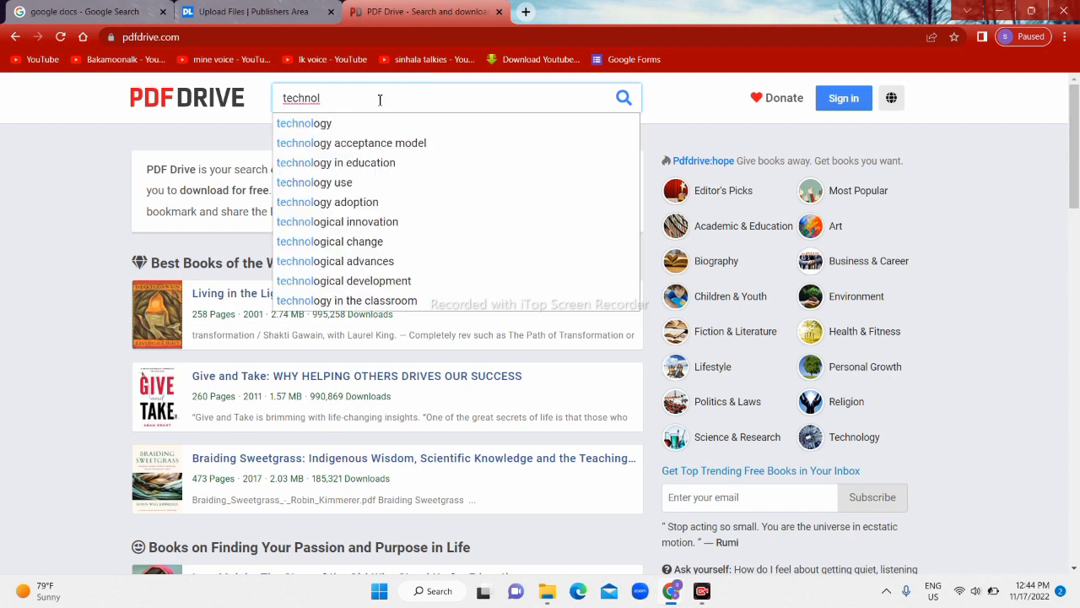
pyautogui.write('ogy')
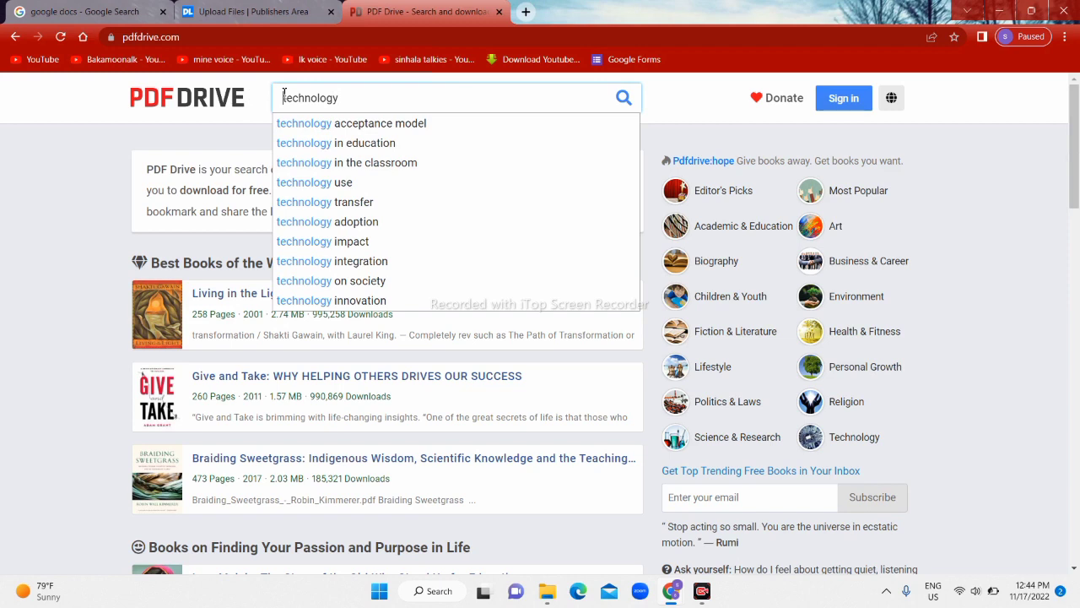
pyautogui.write('car')
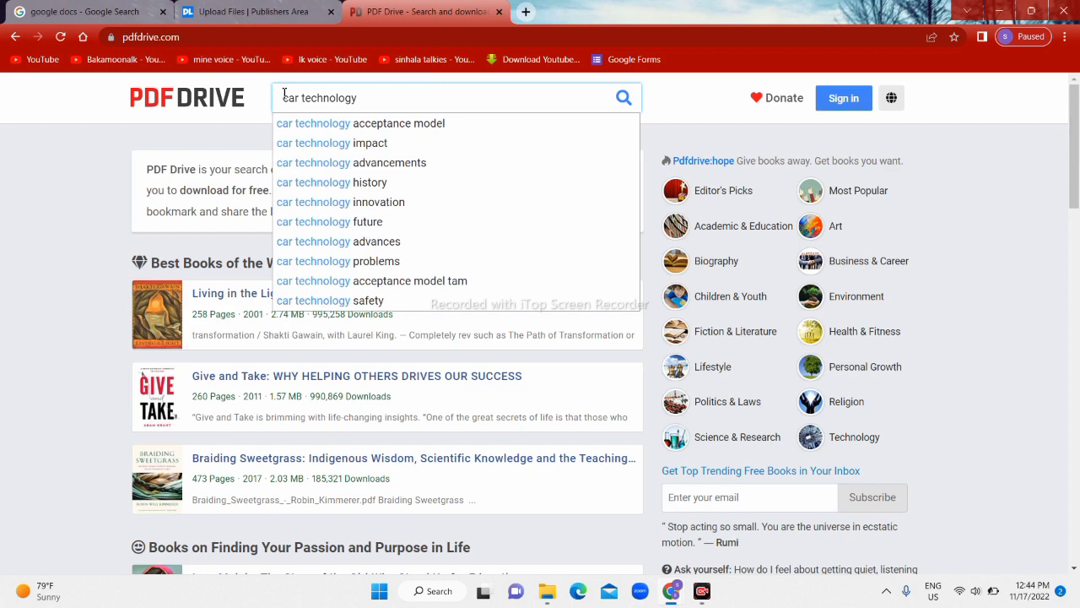
pyautogui.click(360, 99)
pyautogui.press('Return')
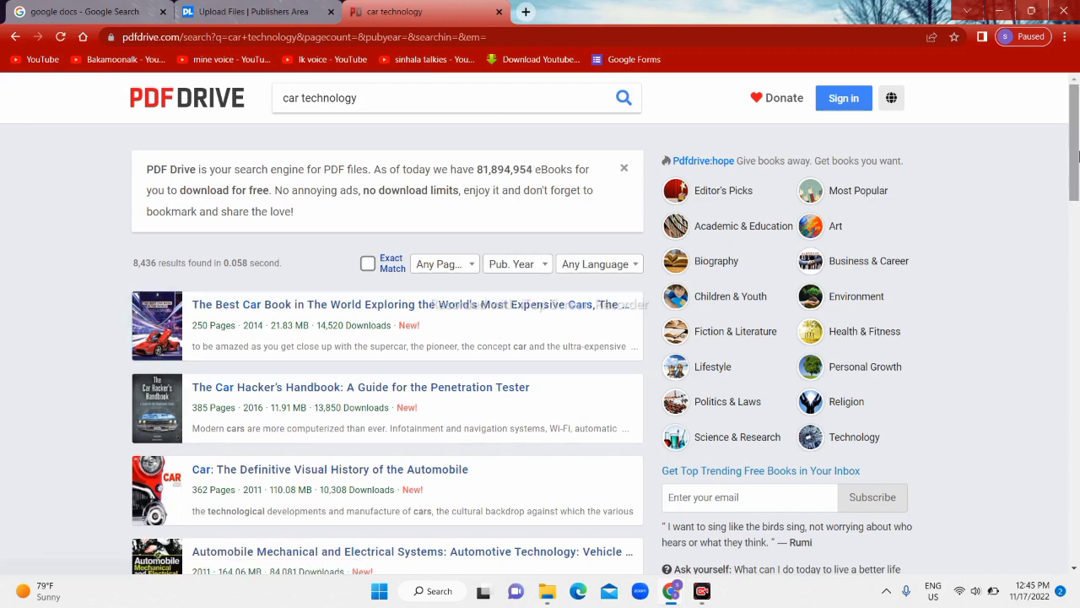
# Browse the search results and open the page of "The Best Car Book in The World"
pyautogui.scroll(-1, 1078, 173)
pyautogui.moveTo(1078, 173); pyautogui.dragTo(971, 434)
pyautogui.moveTo(976, 373); pyautogui.dragTo(999, 484)
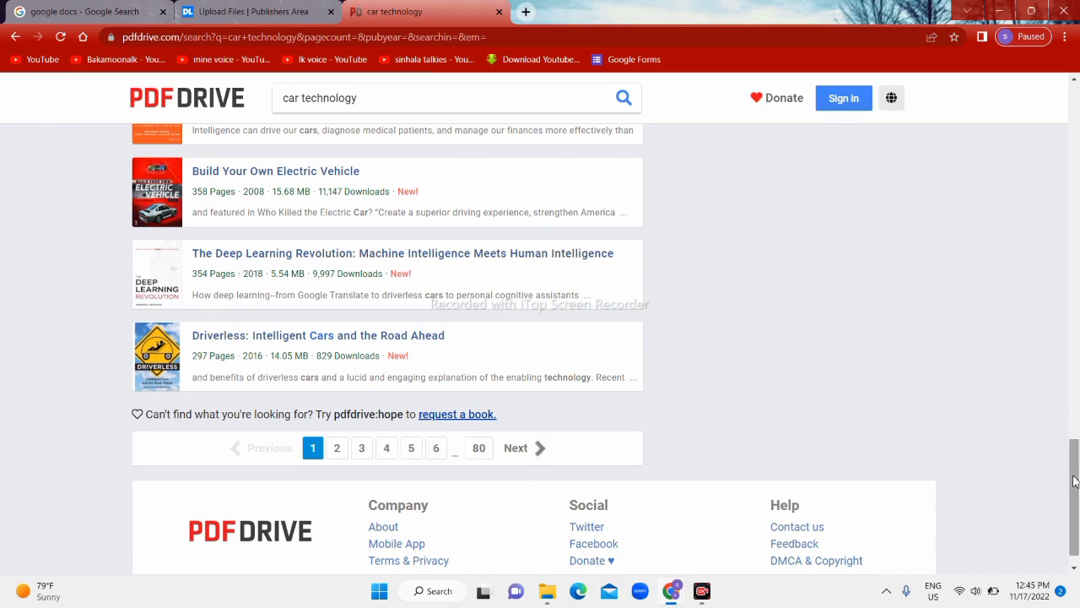
pyautogui.moveTo(1074, 479); pyautogui.dragTo(1065, 351)
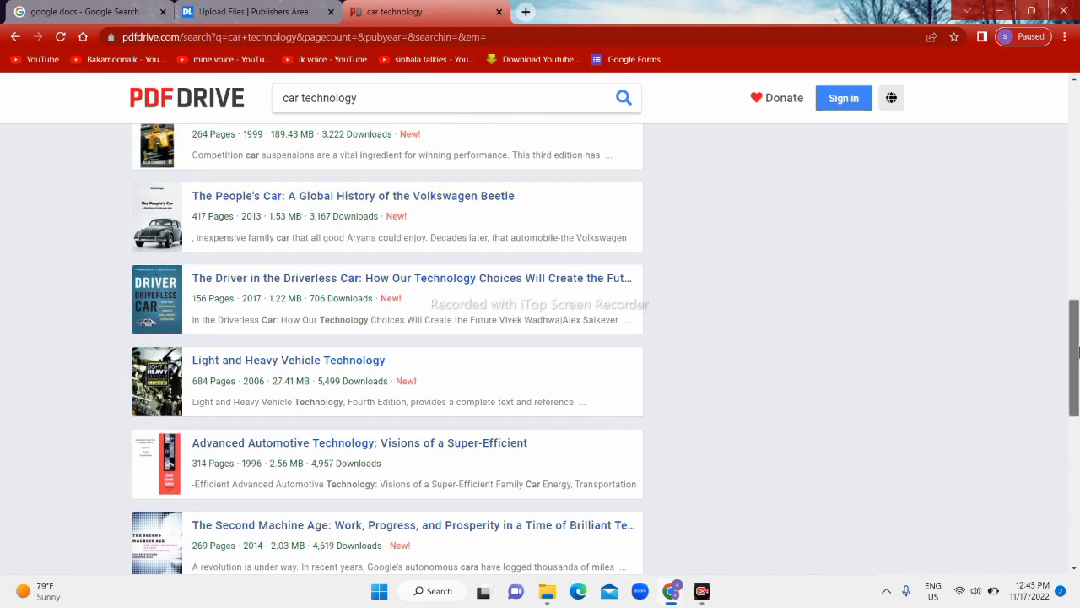
pyautogui.moveTo(1078, 350); pyautogui.dragTo(1070, 173)
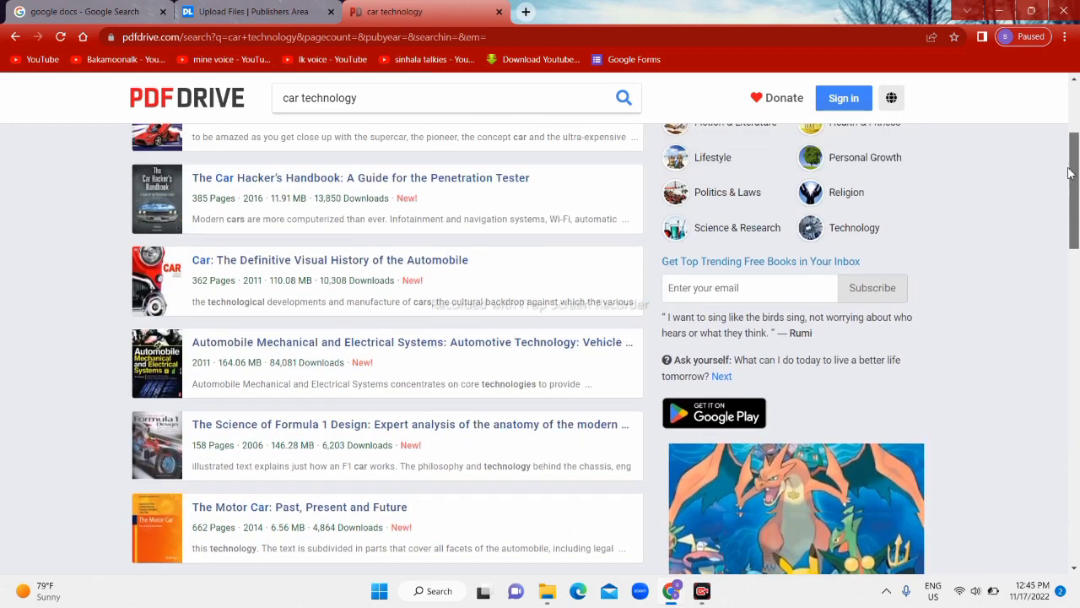
pyautogui.scroll(1, 1068, 172)
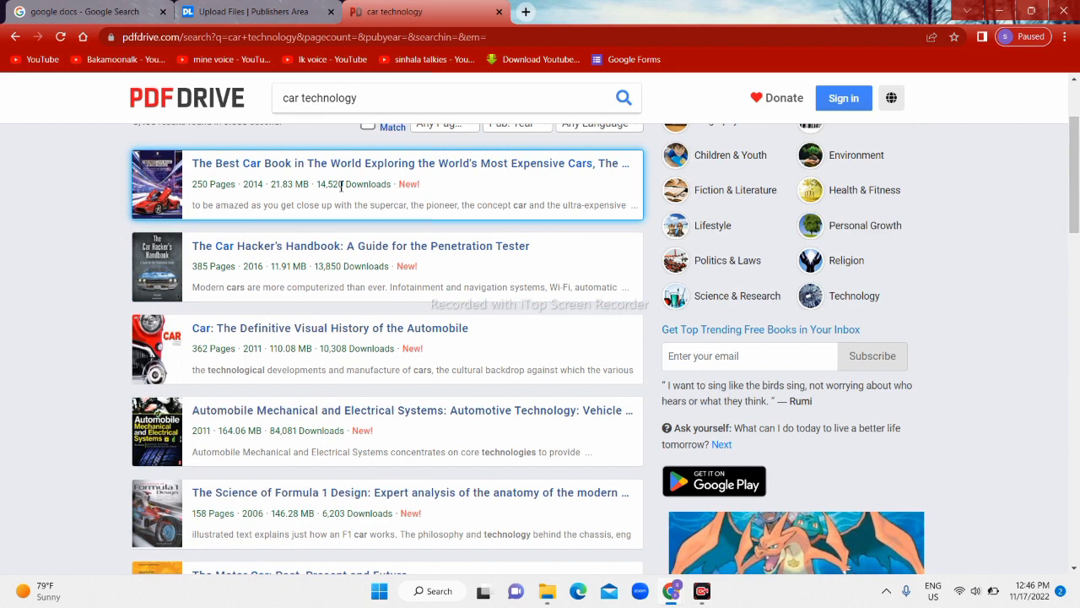
pyautogui.click(463, 173)
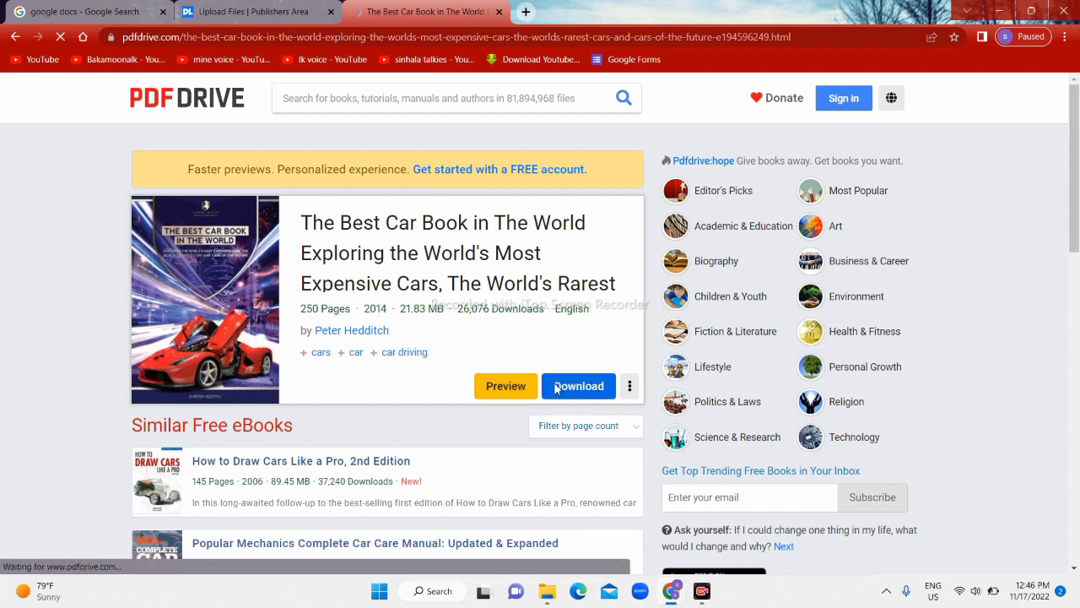
# Go to the book's download page, close the extension advert that opens, and download the book in PDF format
pyautogui.click(588, 388)
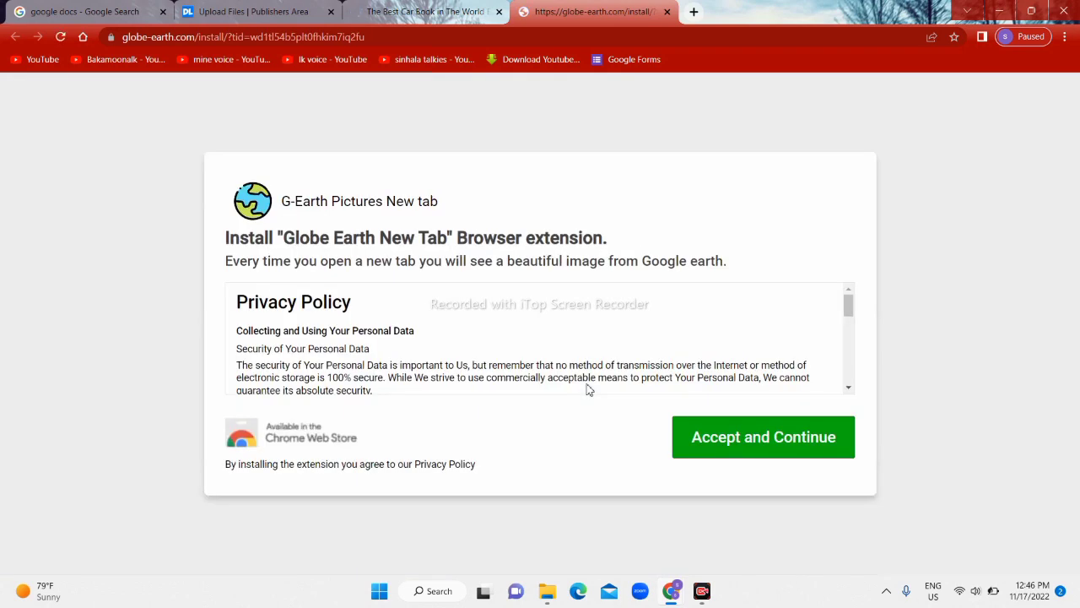
pyautogui.click(667, 12)
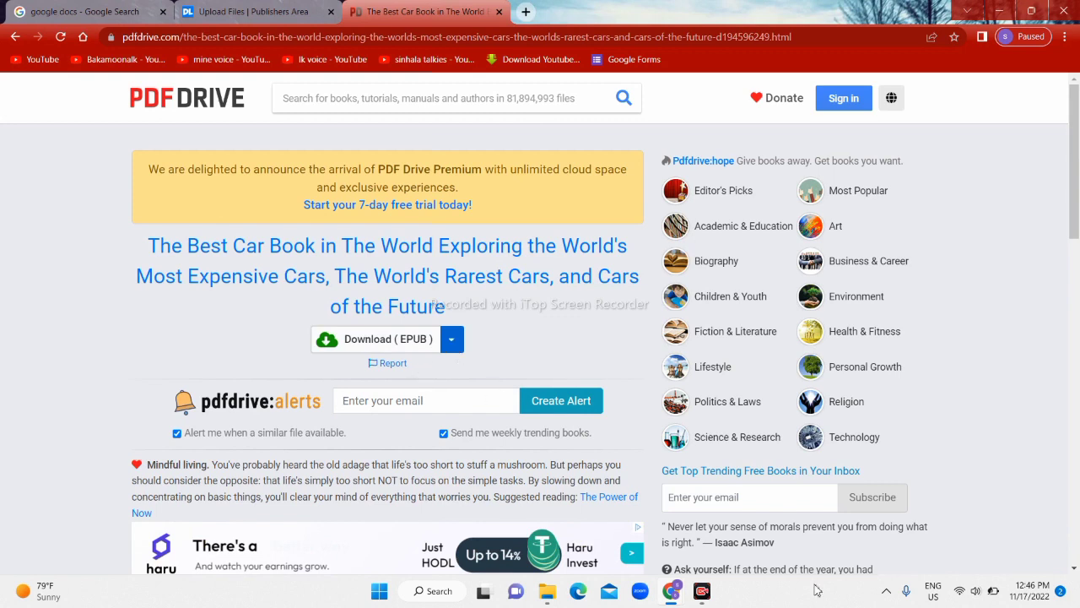
pyautogui.click(451, 339)
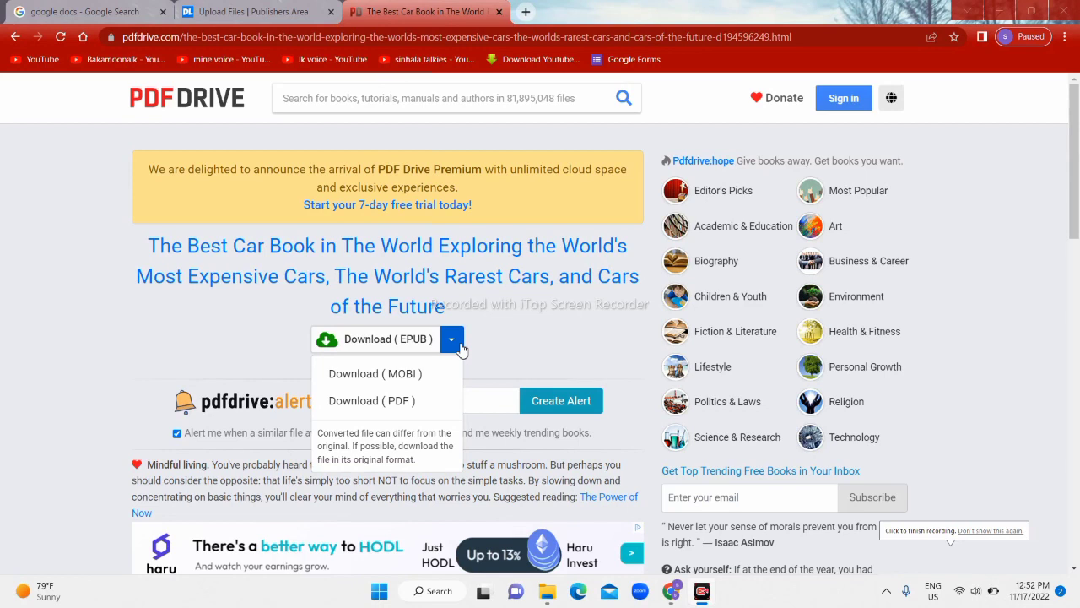
pyautogui.click(455, 342)
pyautogui.click(453, 340)
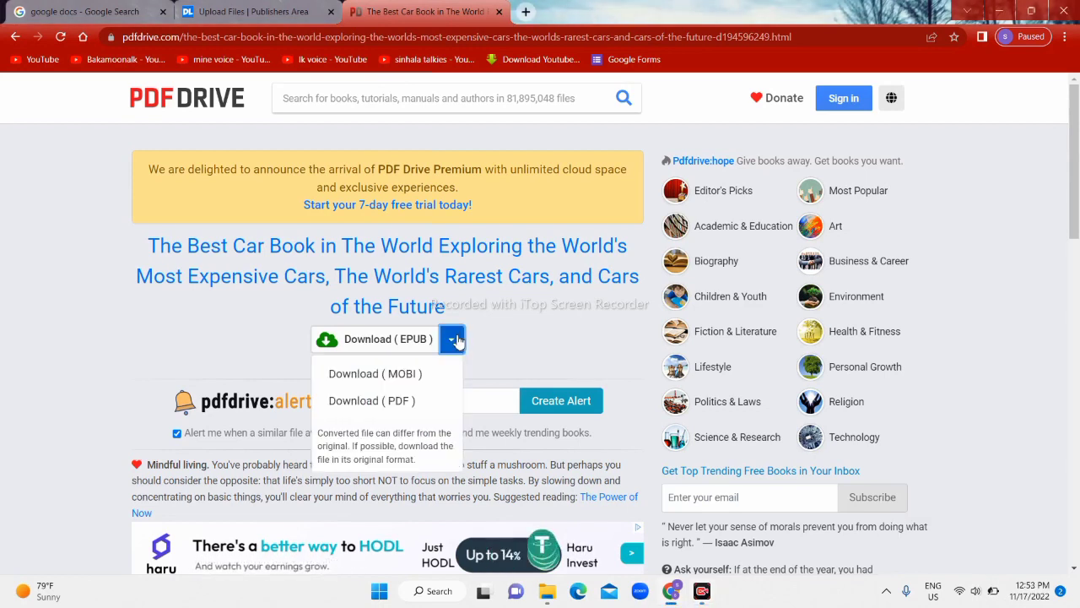
pyautogui.click(401, 404)
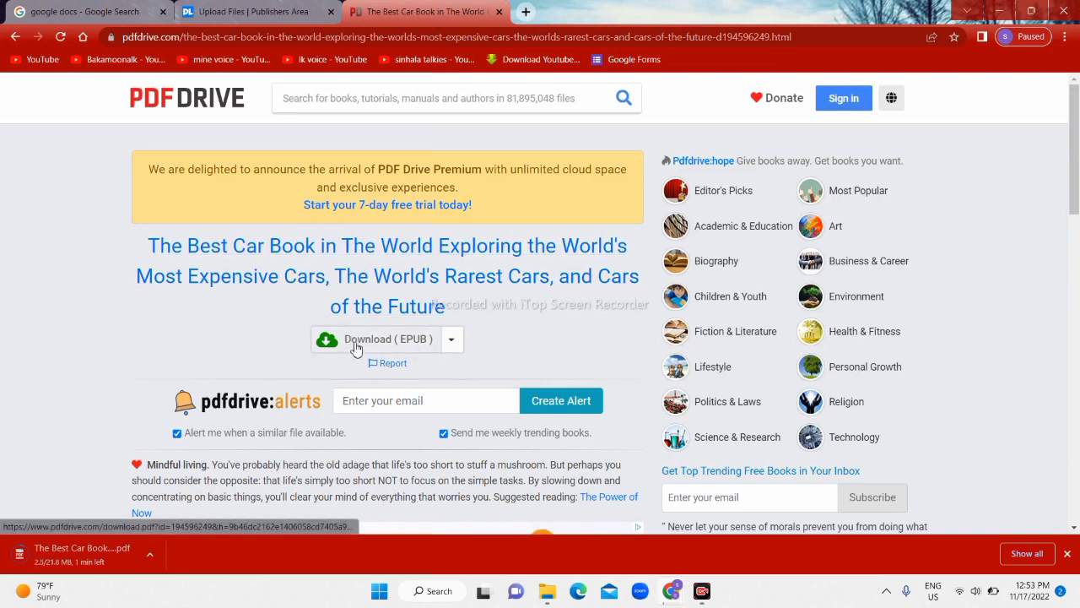
# Start a second PDF download of the book and cancel that duplicate from a new browser tab
pyautogui.click(451, 339)
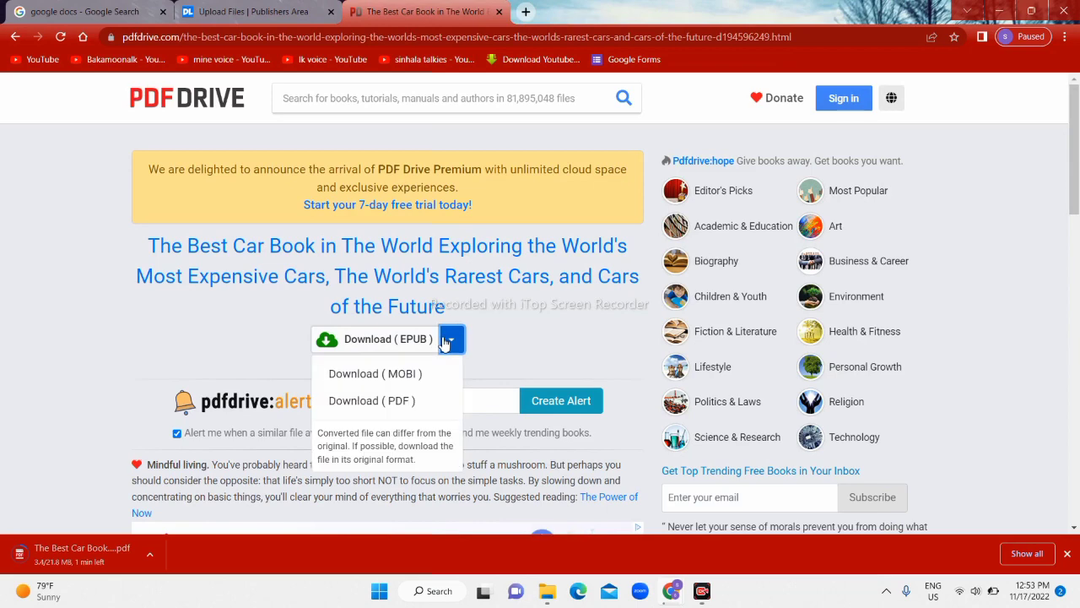
pyautogui.click(416, 409)
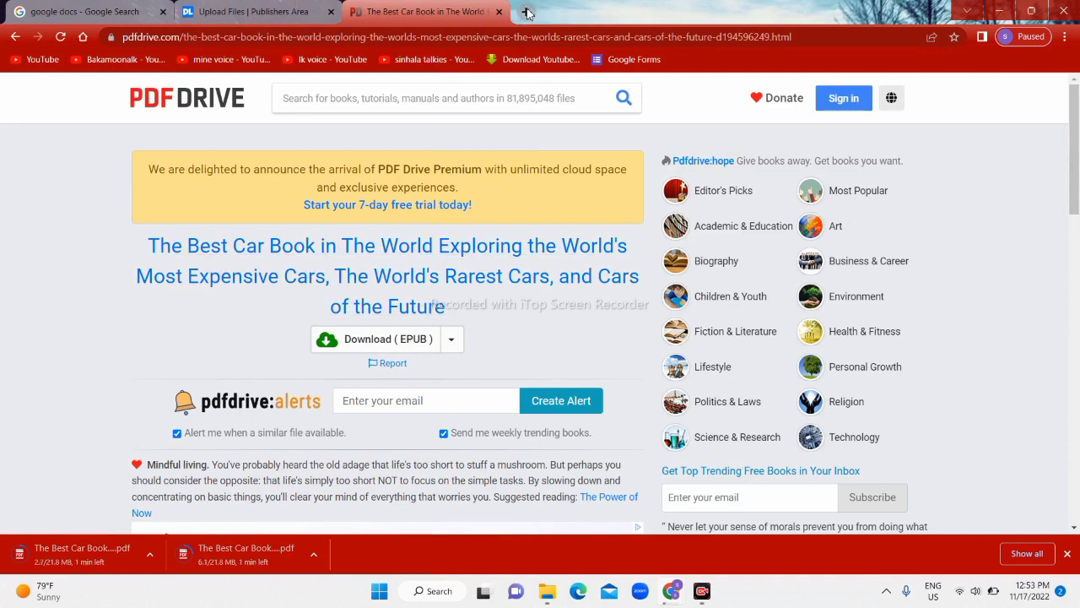
pyautogui.click(526, 12)
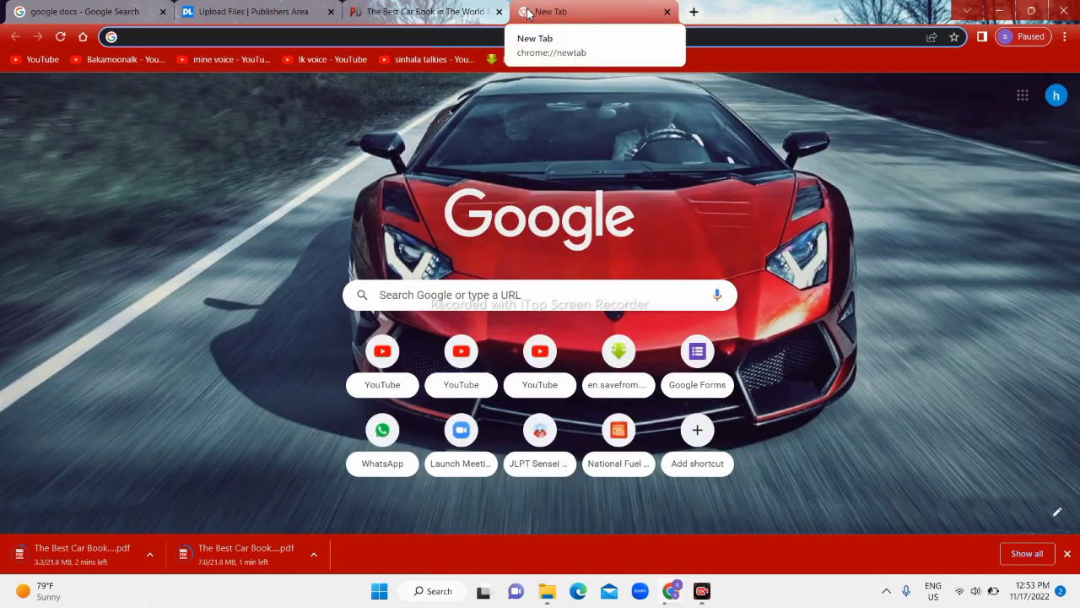
pyautogui.click(151, 558)
pyautogui.click(177, 529)
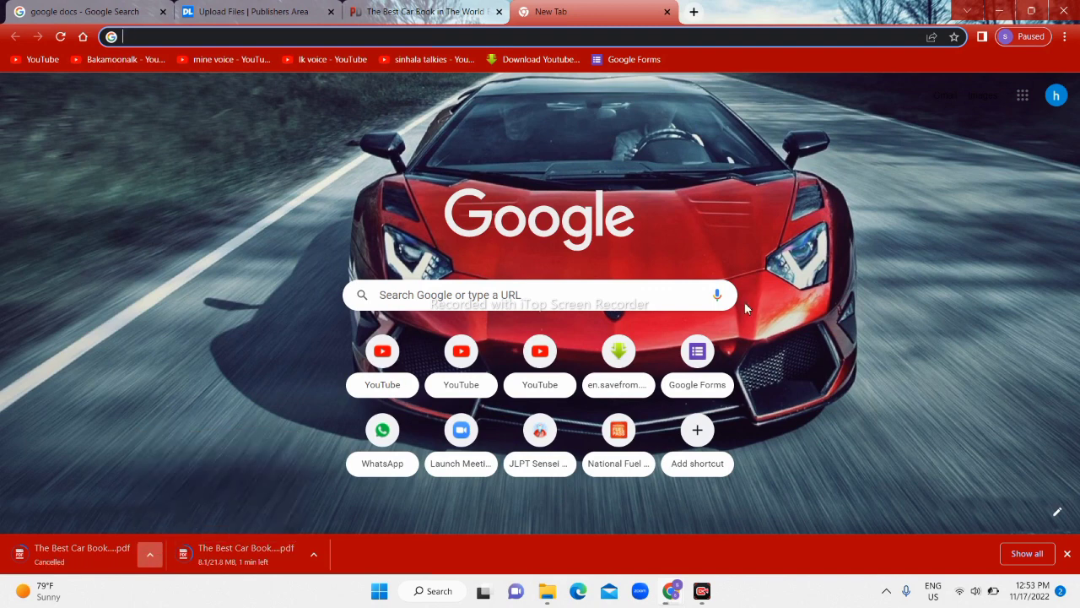
# Open Google Drive from the Google apps list and dismiss its introductory tip about moving files
pyautogui.click(1023, 95)
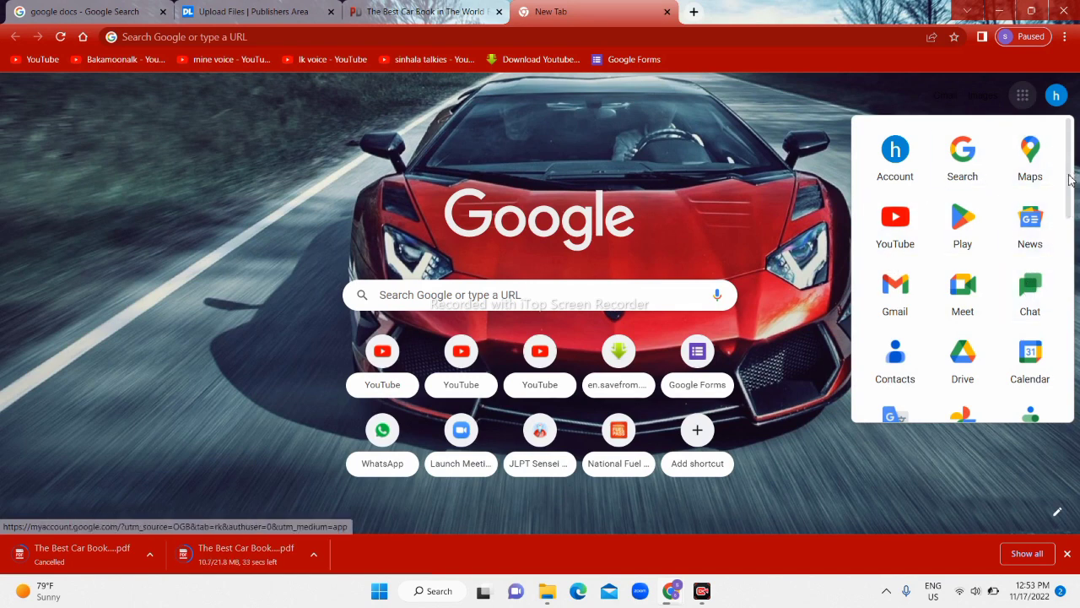
pyautogui.scroll(-1, 1070, 182)
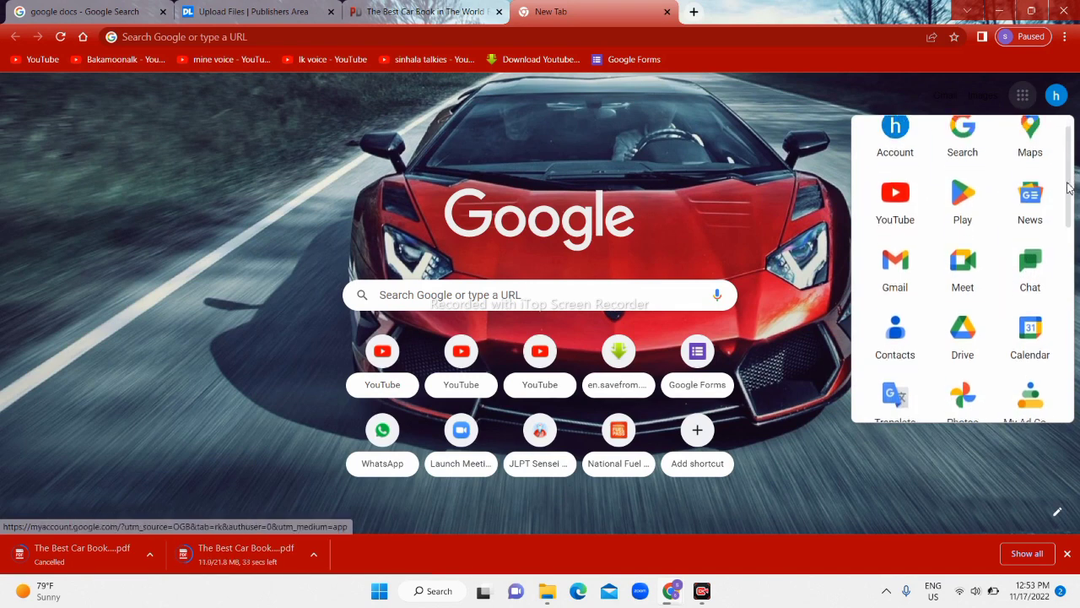
pyautogui.scroll(1, 1067, 177)
pyautogui.scroll(-1, 1068, 182)
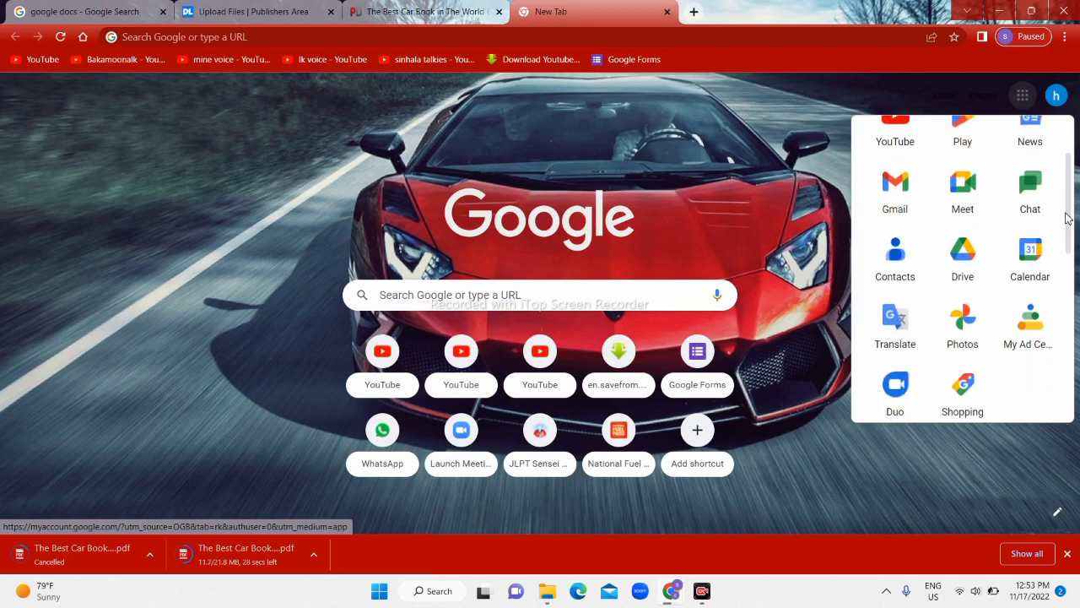
pyautogui.click(963, 267)
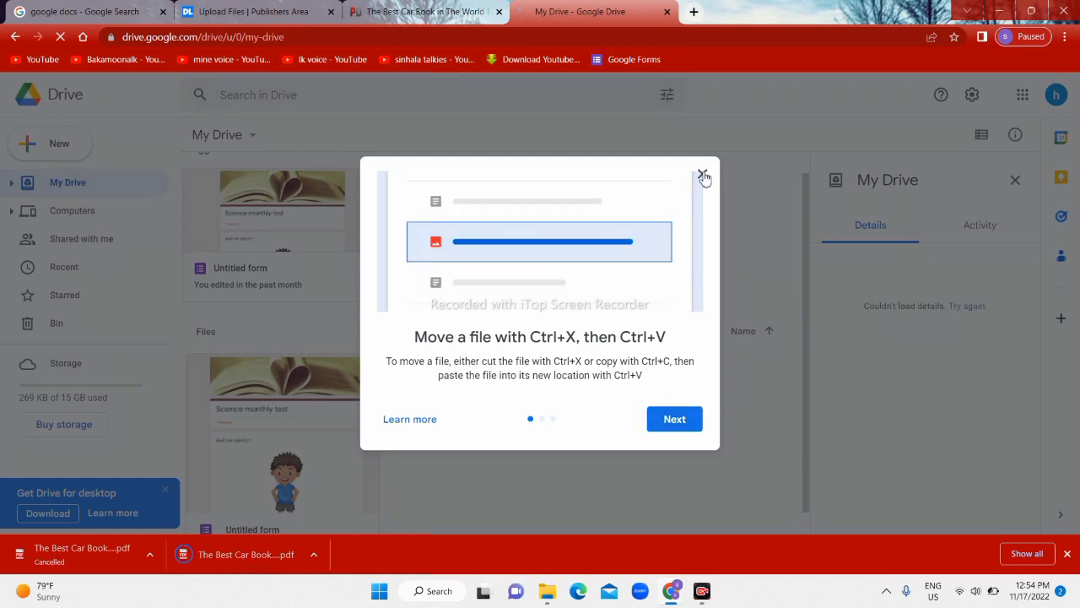
pyautogui.click(703, 176)
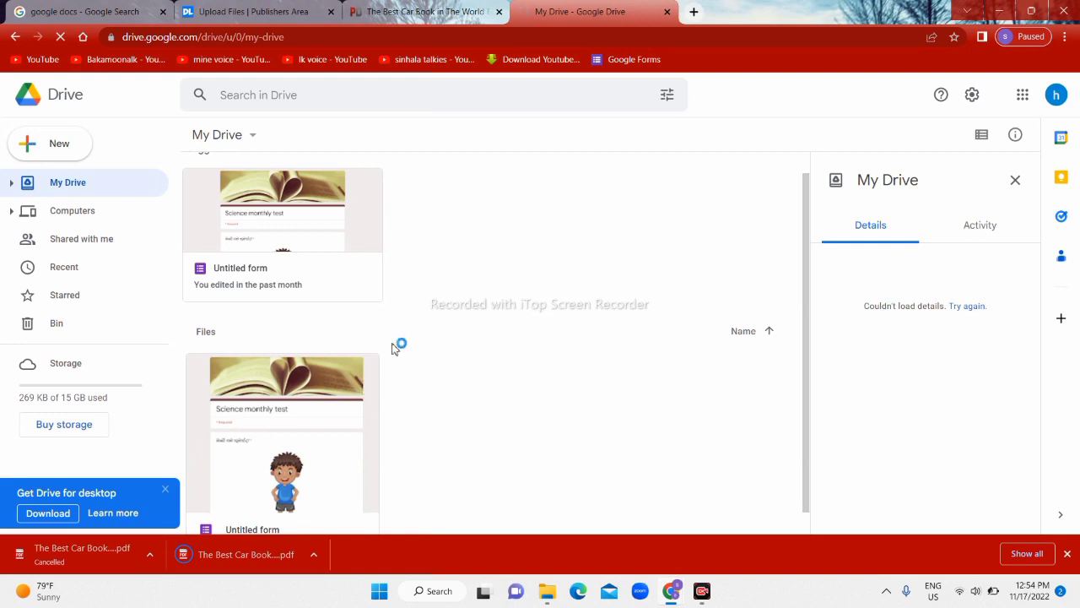
# Create a new folder named "Car Technology Free PDF" in My Drive
pyautogui.click(51, 143)
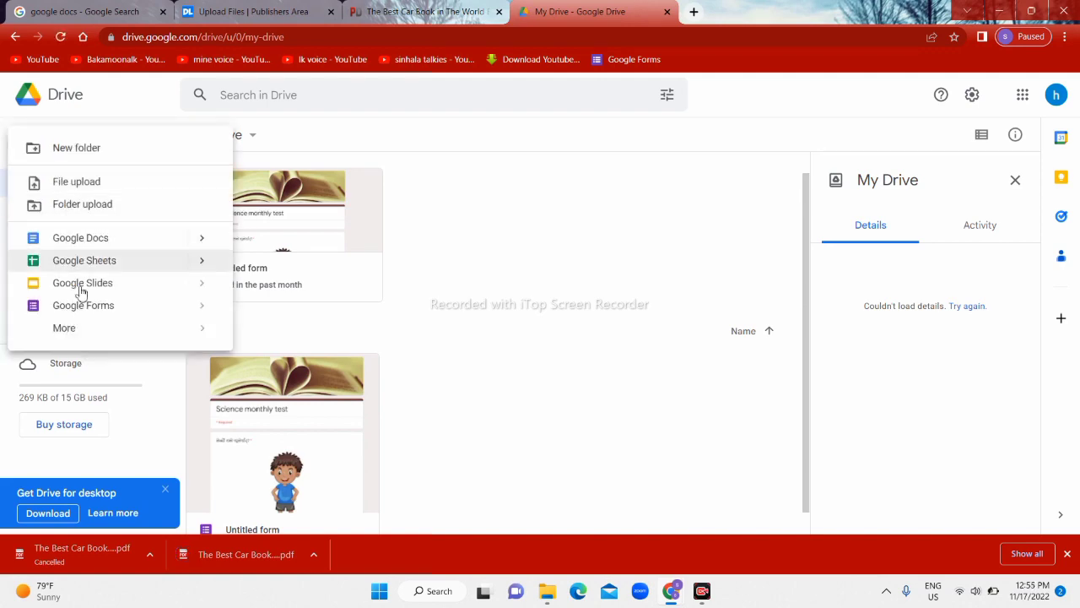
pyautogui.click(76, 147)
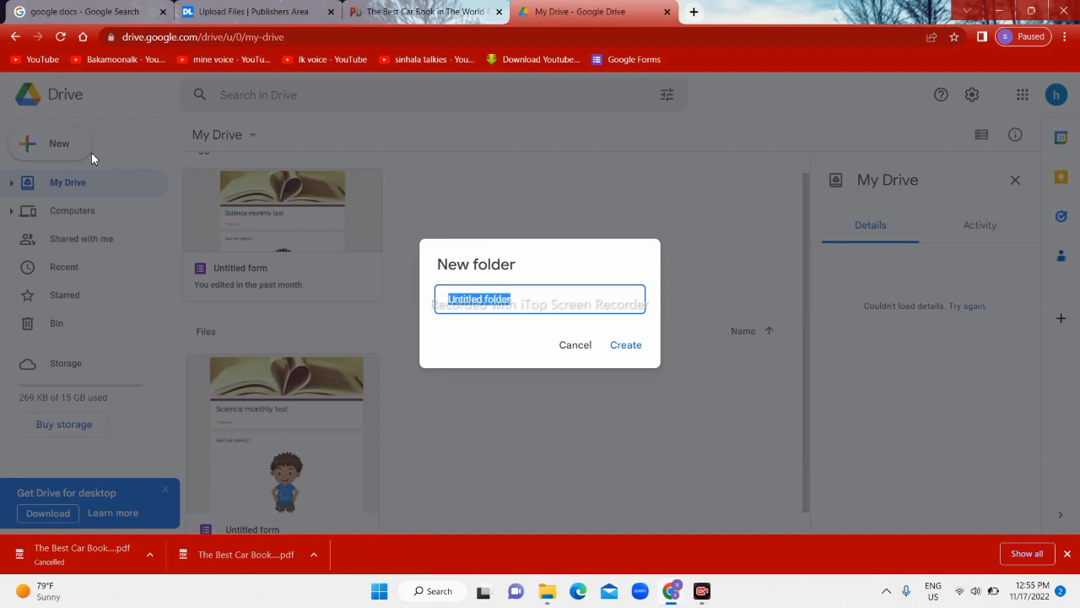
pyautogui.click(522, 306)
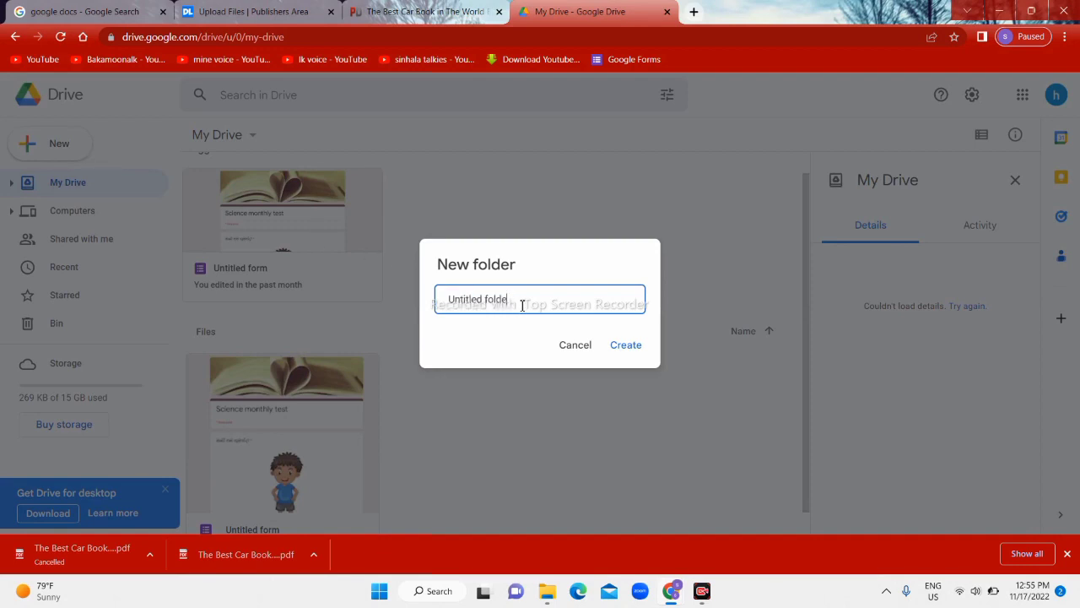
pyautogui.press('BackSpace')
pyautogui.press('BackSpace')
pyautogui.press('BackSpace')
pyautogui.press('BackSpace')
pyautogui.press('BackSpace')
pyautogui.press('BackSpace')
pyautogui.press('BackSpace')
pyautogui.press('BackSpace')
pyautogui.press('BackSpace')
pyautogui.press('BackSpace')
pyautogui.press('BackSpace')
pyautogui.press('BackSpace')
pyautogui.press('BackSpace')
pyautogui.write('Carv')
pyautogui.press('BackSpace')
pyautogui.write('Technology Free PDF')
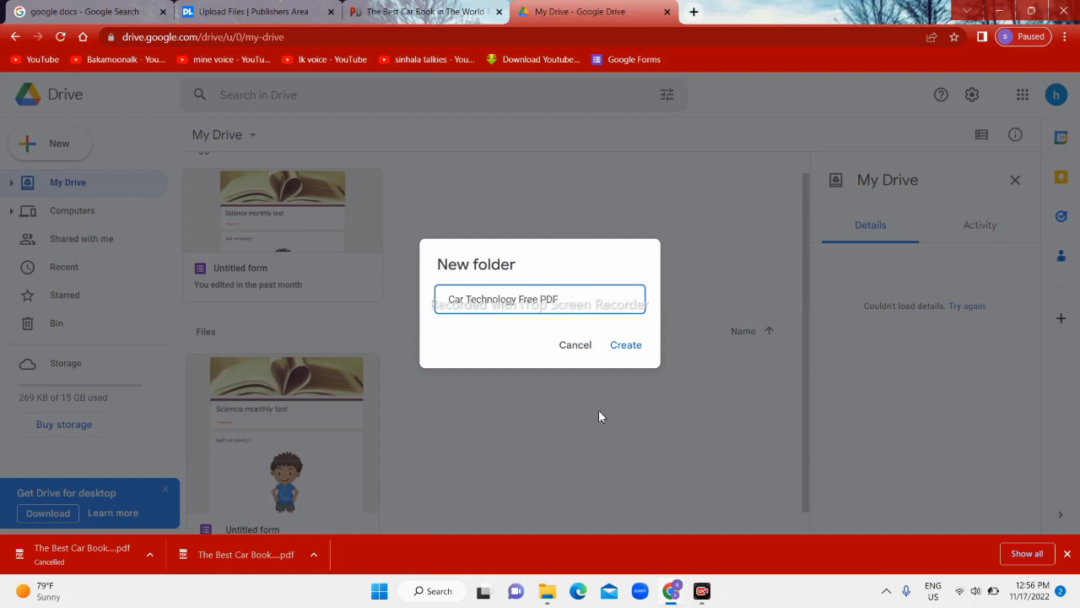
pyautogui.click(633, 346)
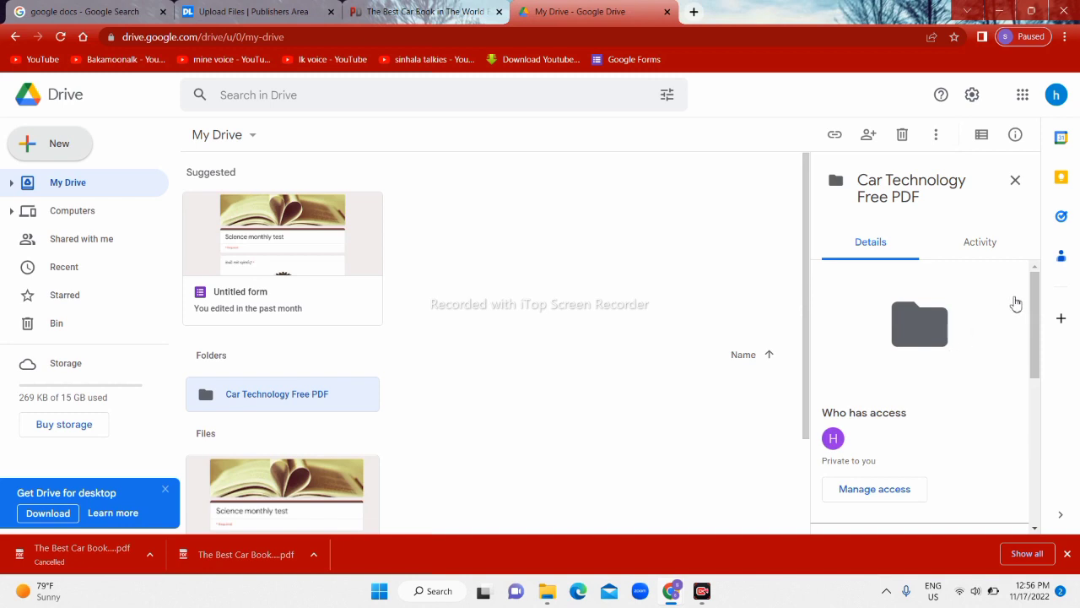
# Upload the downloaded car book PDF into the Car Technology Free PDF folder and open that folder
pyautogui.moveTo(1040, 299); pyautogui.dragTo(1008, 299)
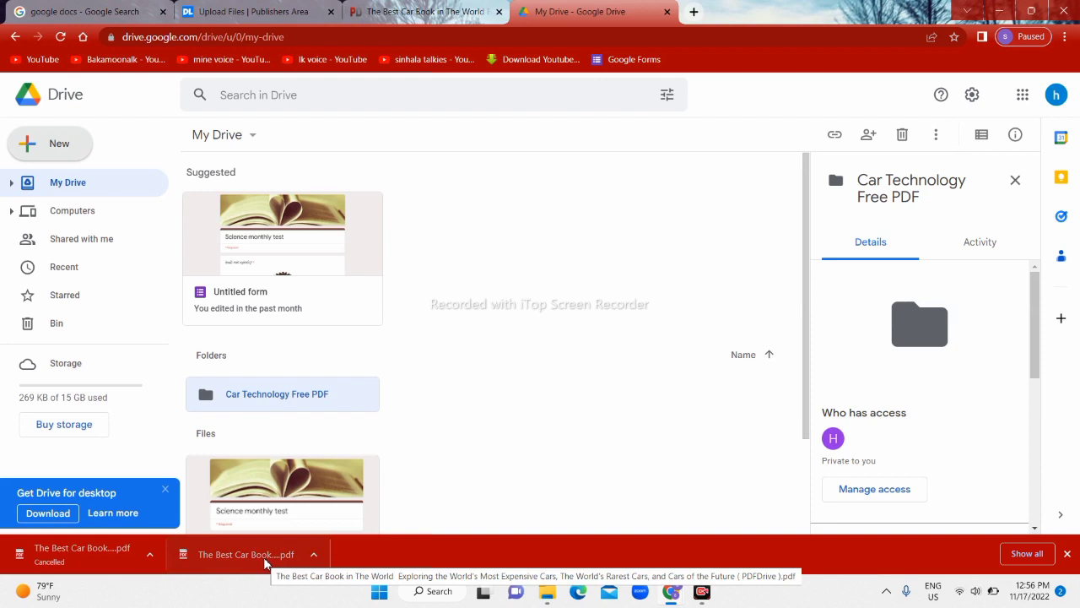
pyautogui.moveTo(264, 564); pyautogui.dragTo(281, 401)
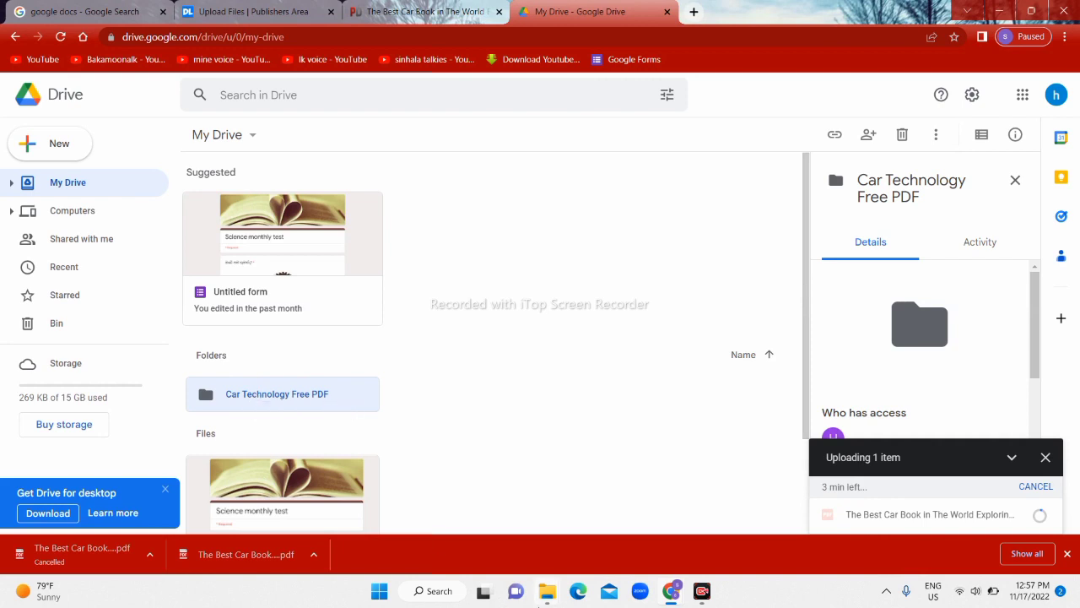
pyautogui.doubleClick(287, 400)
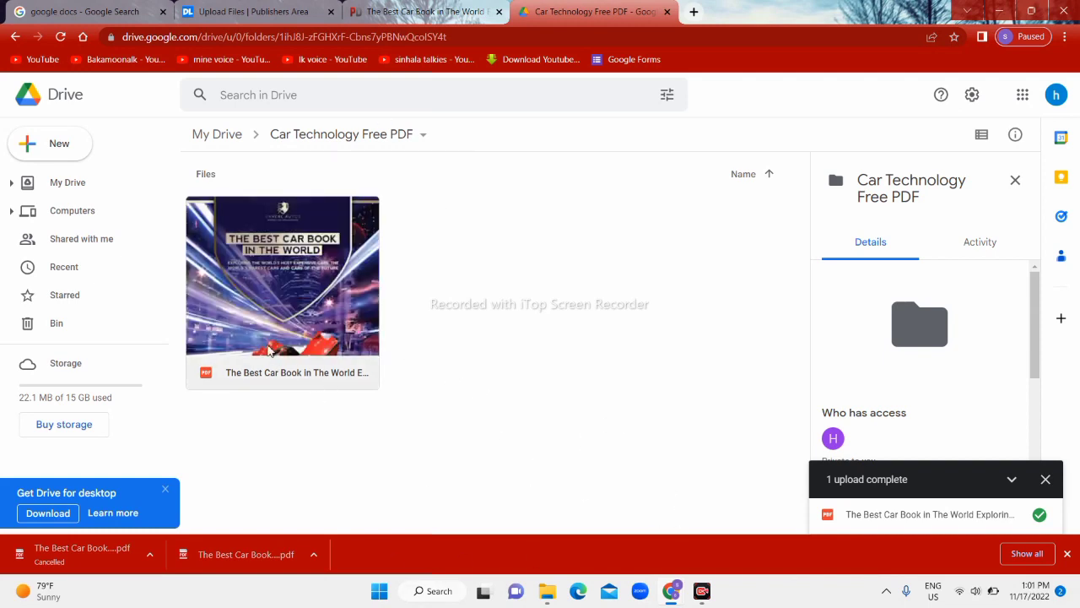
# Open the link-sharing settings of the Car Technology Free PDF folder and set general access to "Anyone with the link"
pyautogui.click(424, 137)
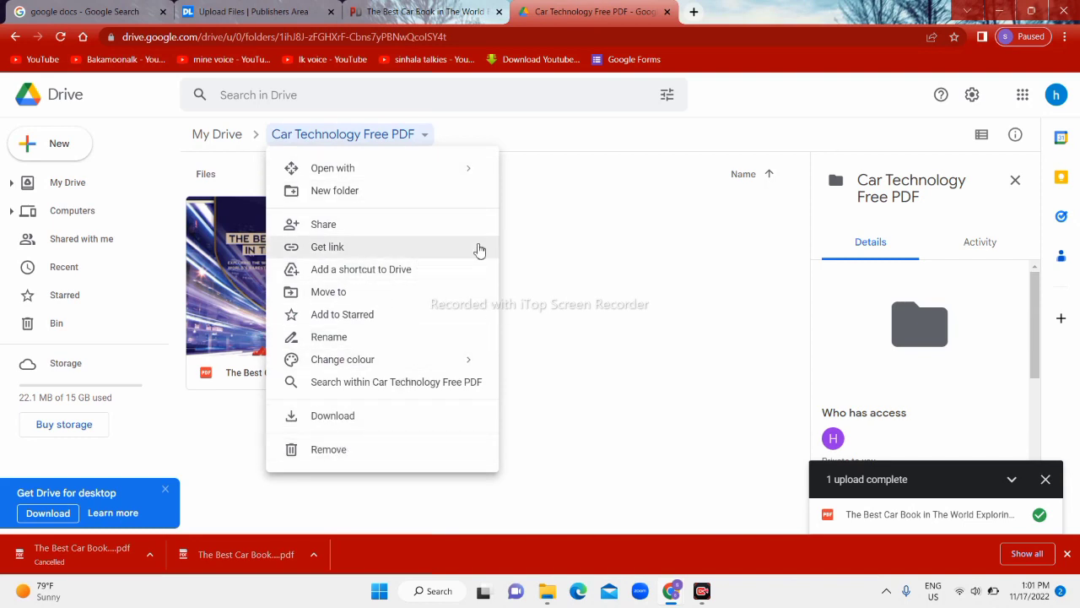
pyautogui.click(590, 255)
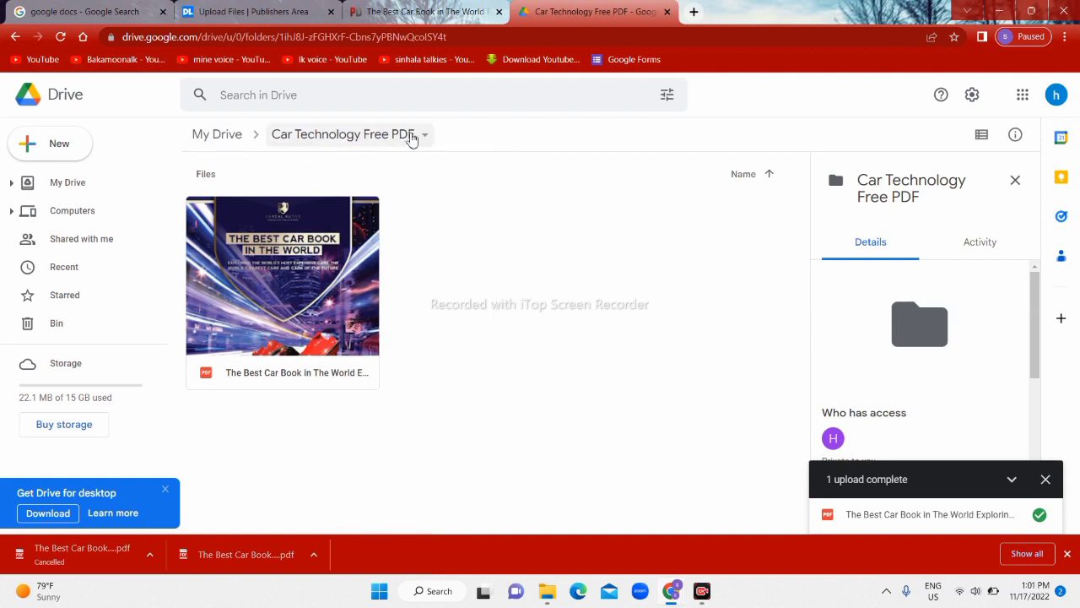
pyautogui.click(411, 137)
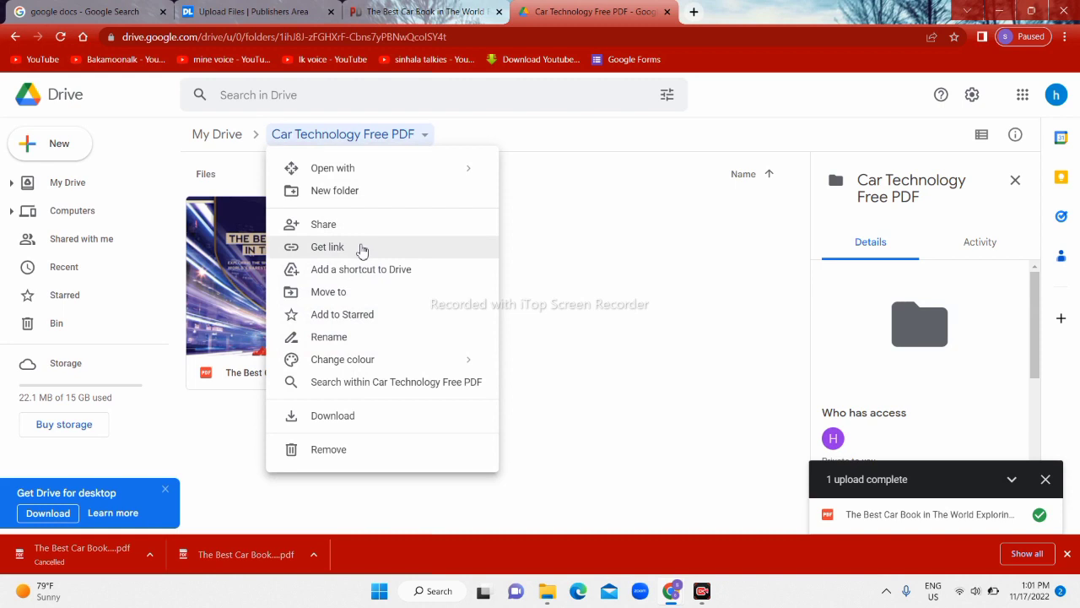
pyautogui.click(361, 250)
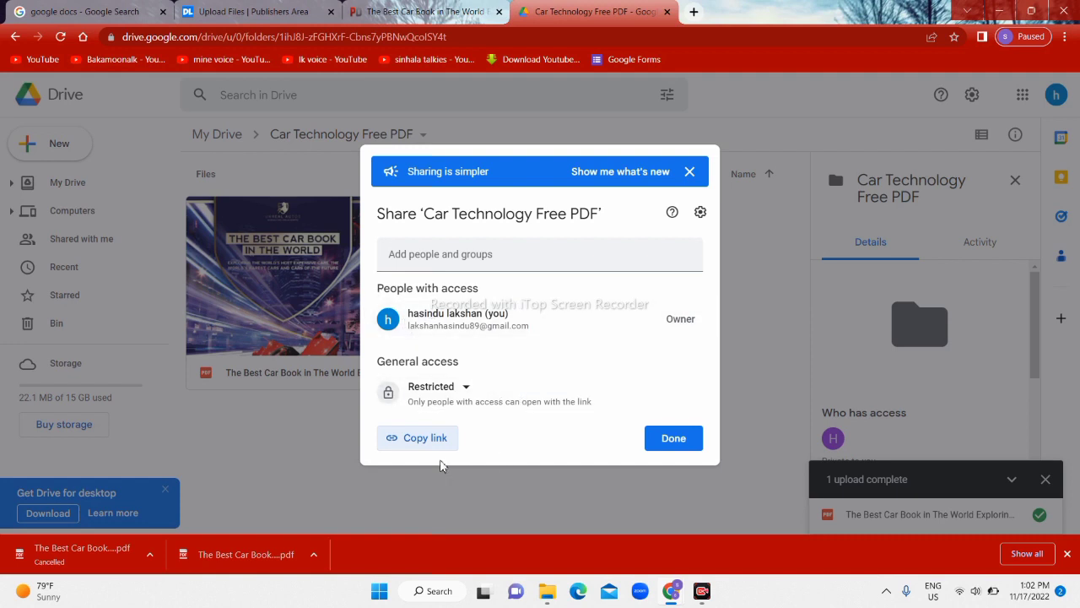
pyautogui.click(459, 387)
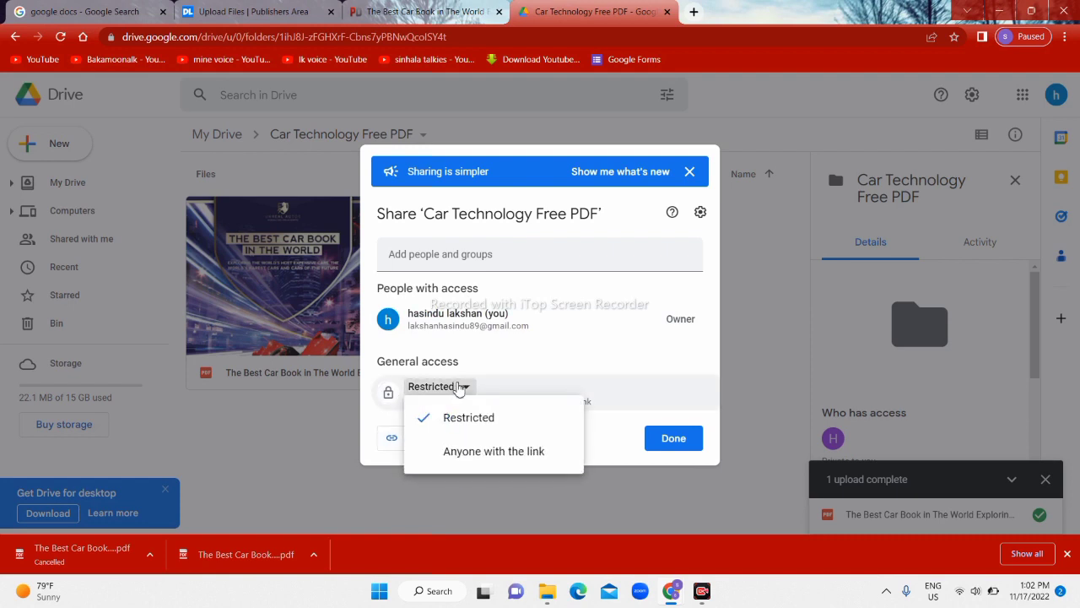
pyautogui.click(495, 456)
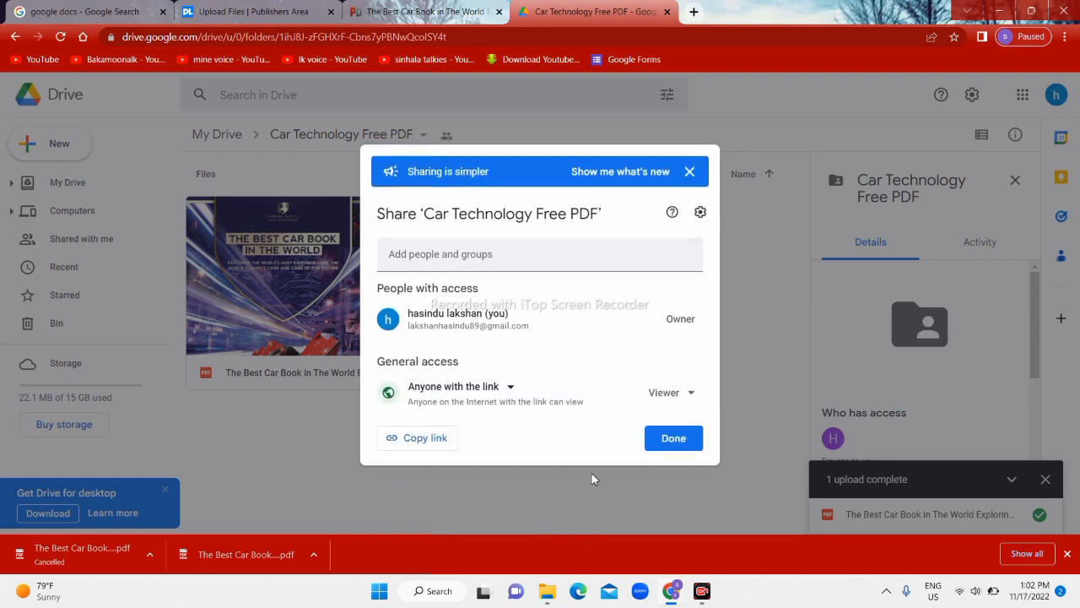
# Keep the link role as Viewer, copy the folder's sharing link and finish sharing
pyautogui.click(688, 392)
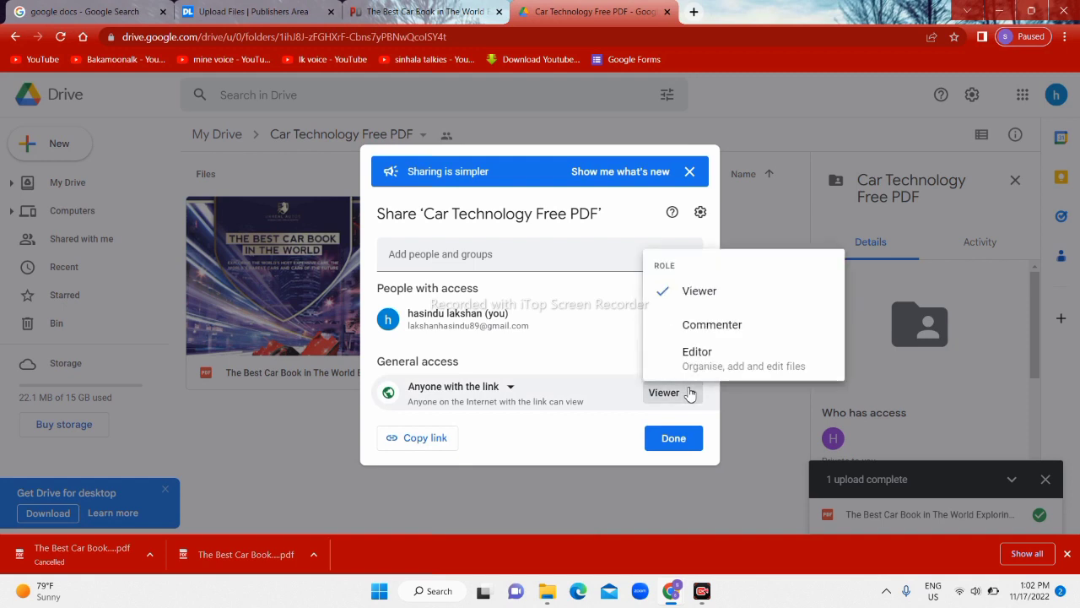
pyautogui.click(688, 392)
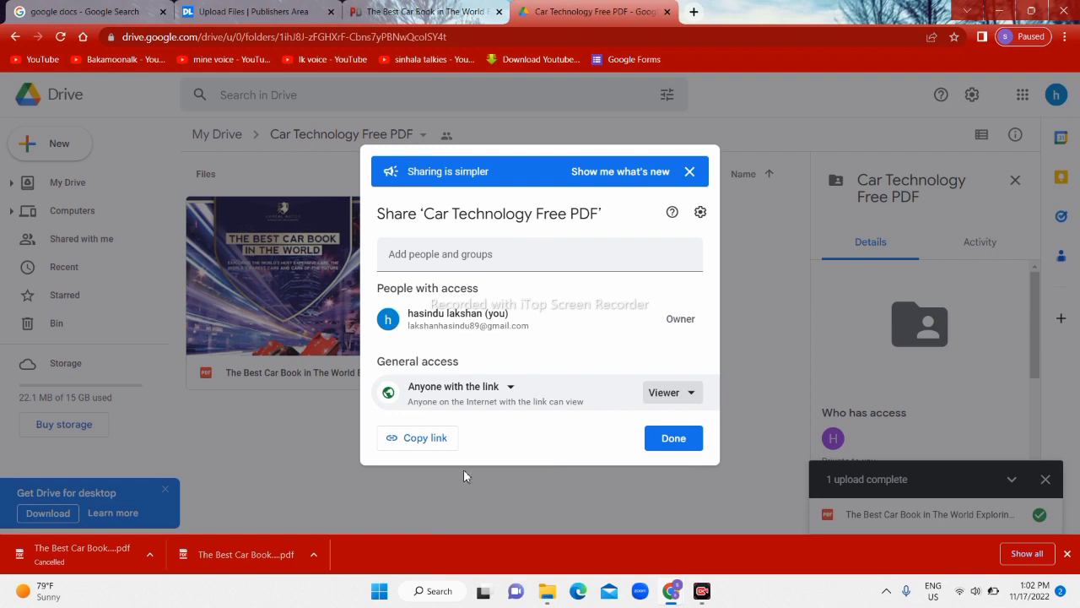
pyautogui.click(416, 439)
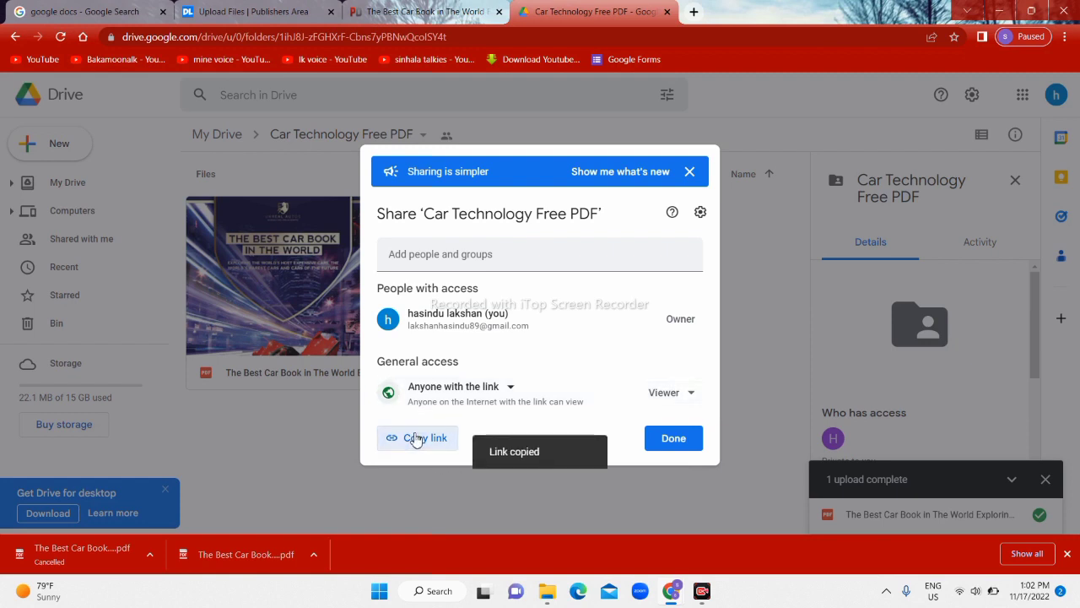
pyautogui.click(665, 438)
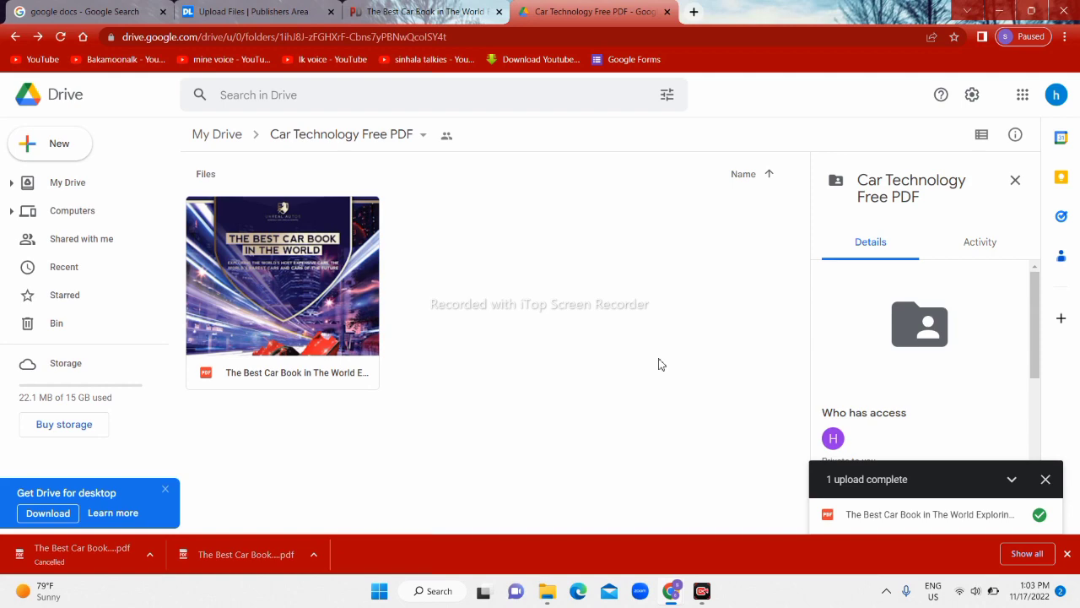
# Open Google Docs from the existing Google search results and create a blank document
pyautogui.click(98, 7)
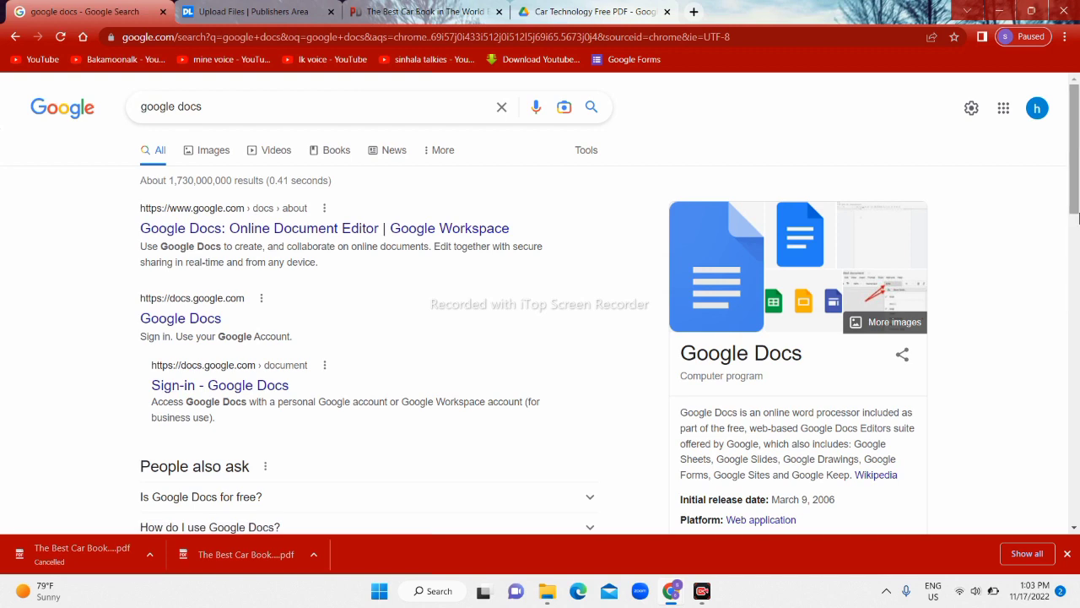
pyautogui.moveTo(1076, 202); pyautogui.dragTo(1076, 203)
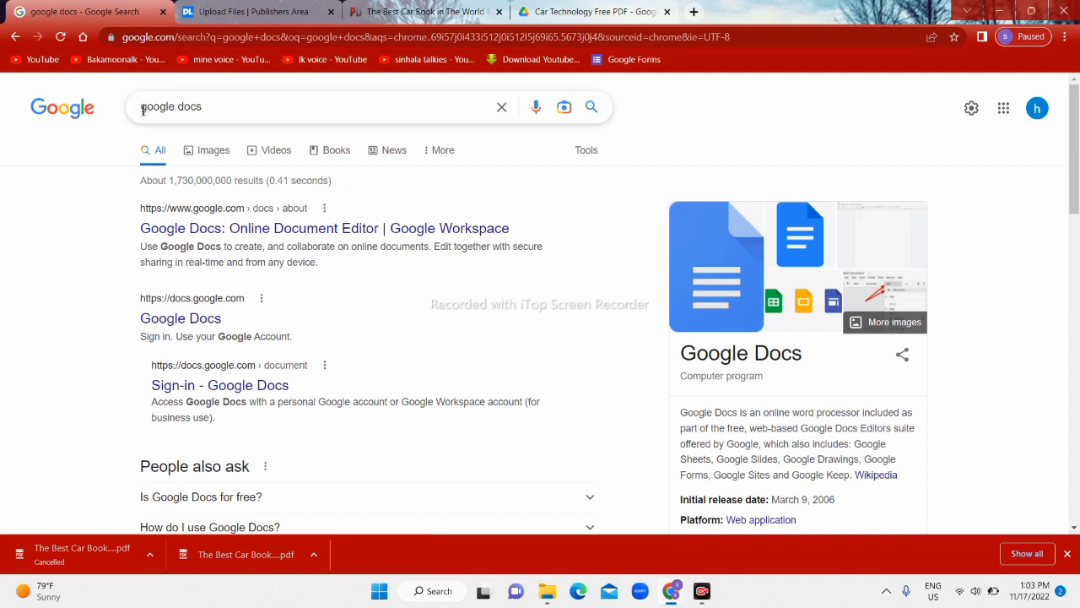
pyautogui.moveTo(144, 110); pyautogui.dragTo(55, 113)
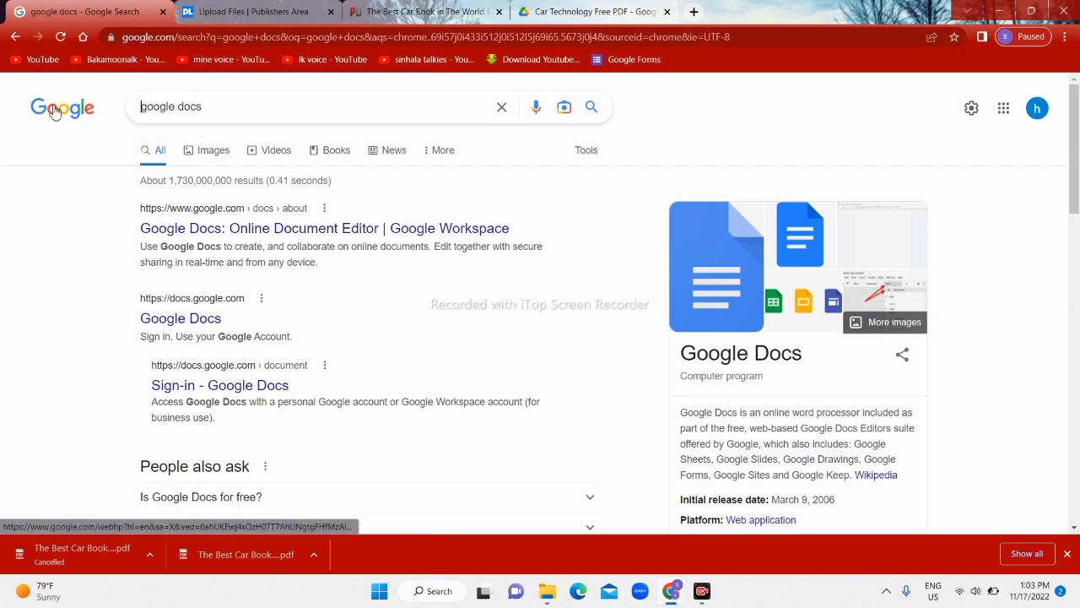
pyautogui.click(172, 318)
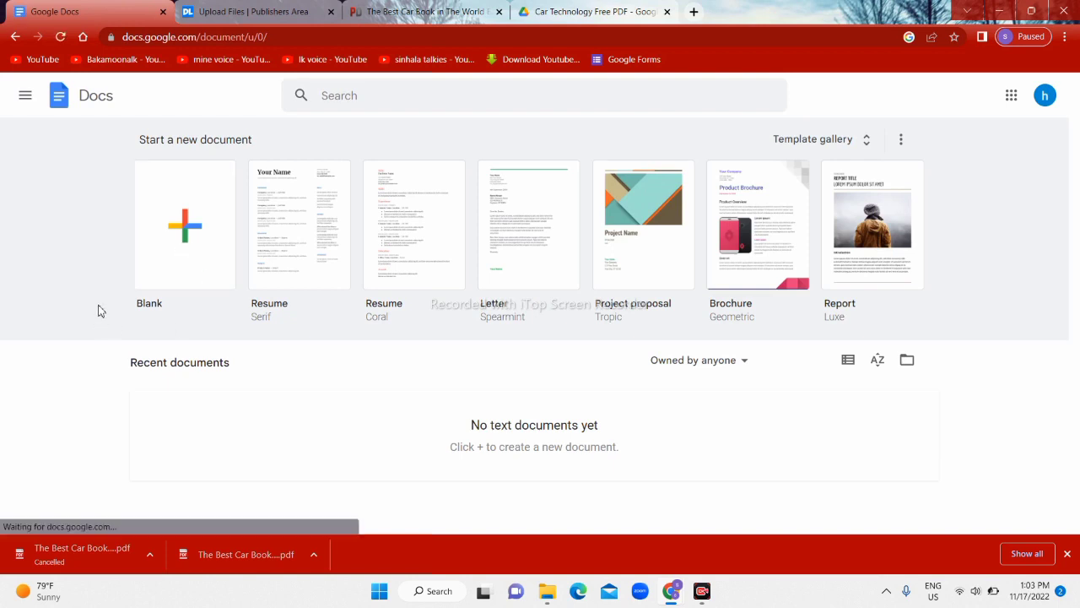
pyautogui.click(179, 255)
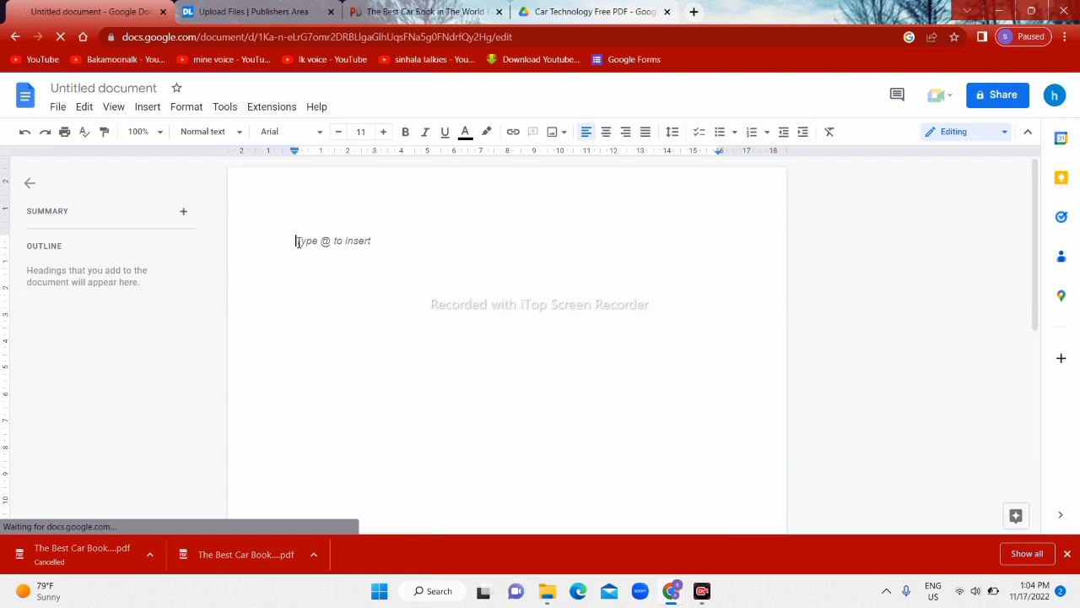
# Enter the title "Car Technology Free PDF" in the document and format it bold at font size 30
pyautogui.write('ar Technology Free PDF')
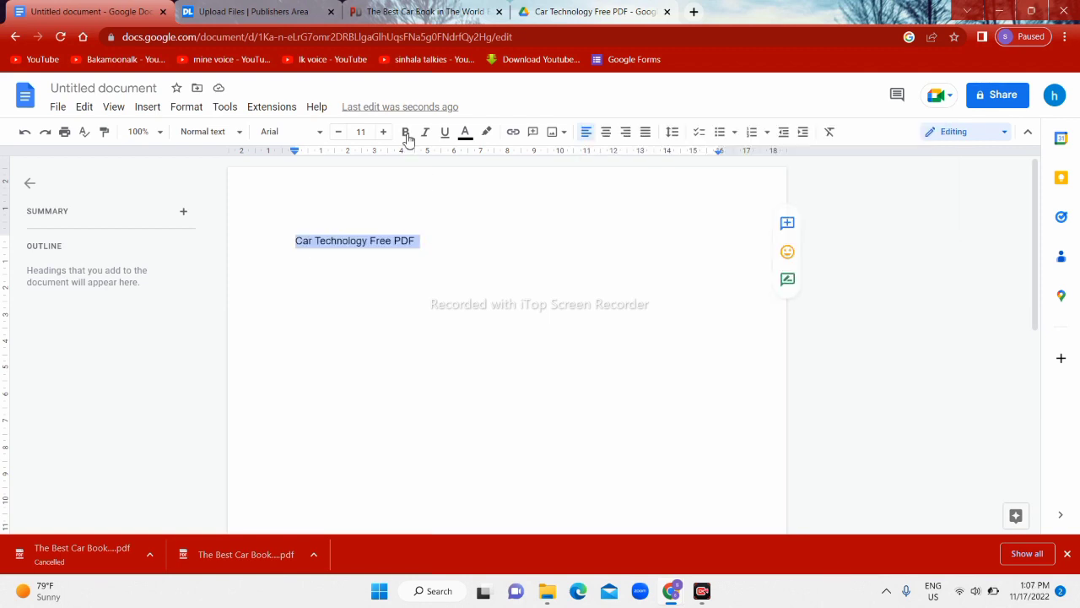
pyautogui.click(406, 132)
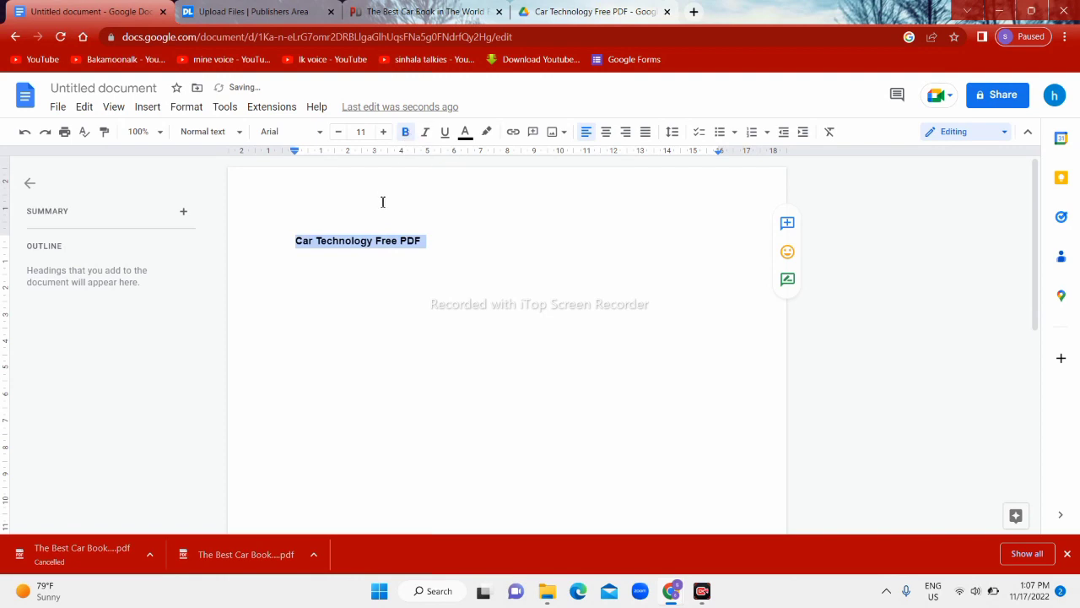
pyautogui.click(384, 133)
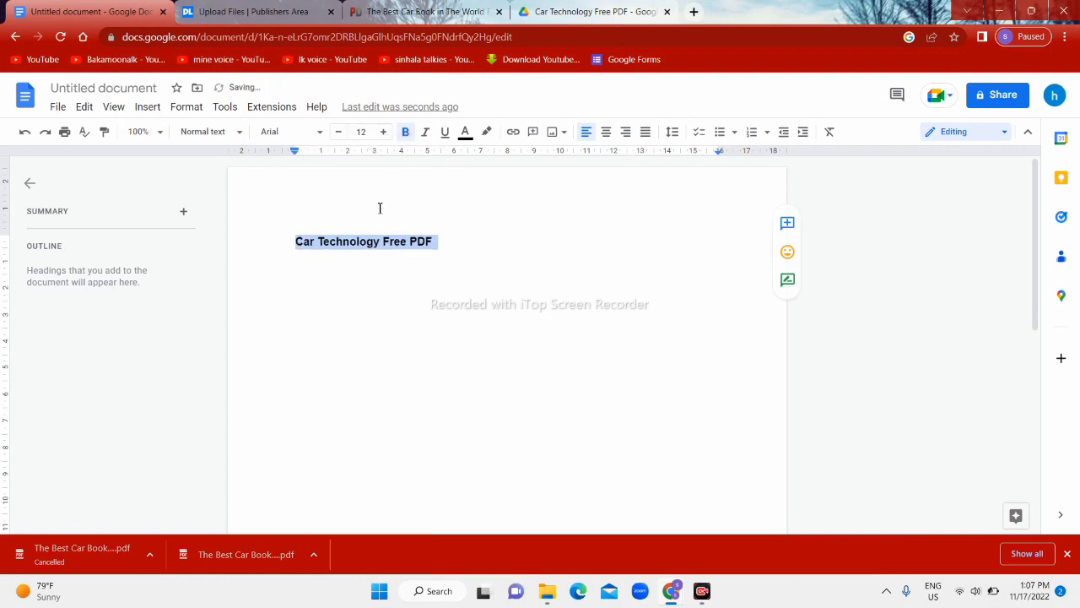
pyautogui.click(361, 132)
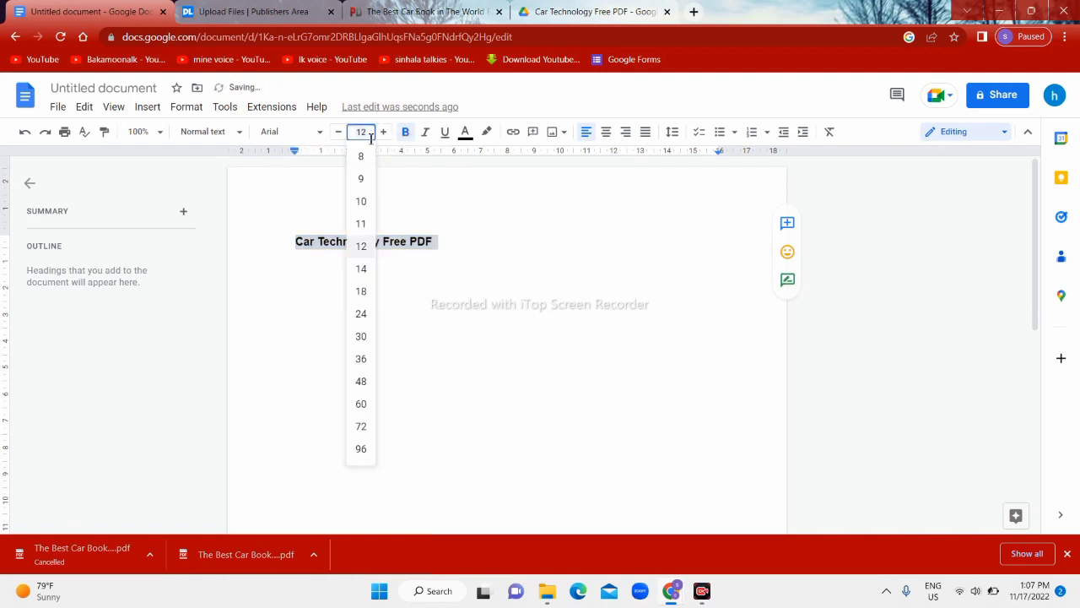
pyautogui.click(361, 403)
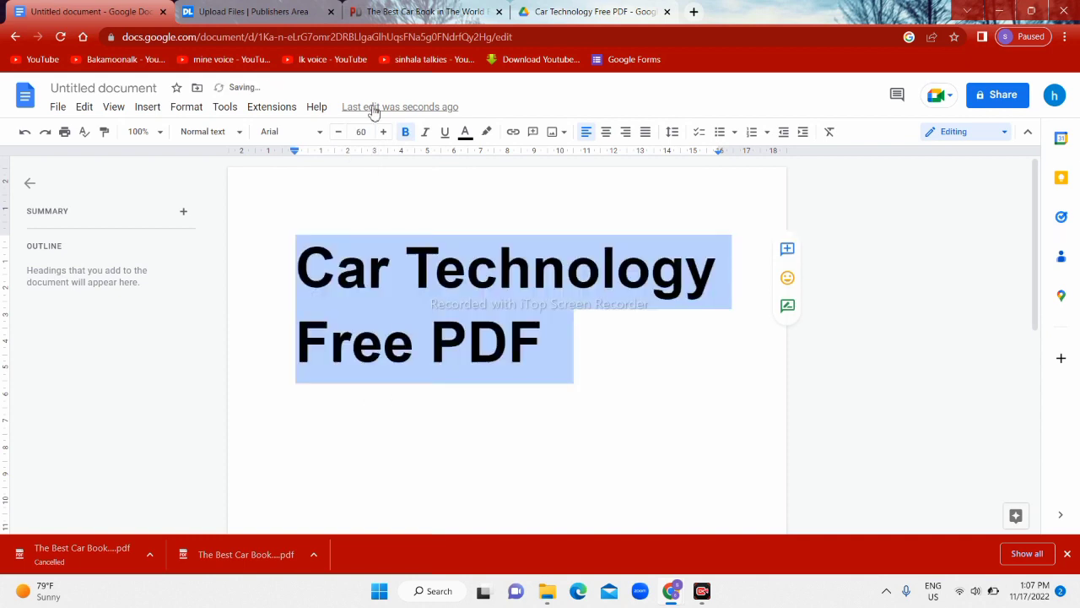
pyautogui.click(370, 133)
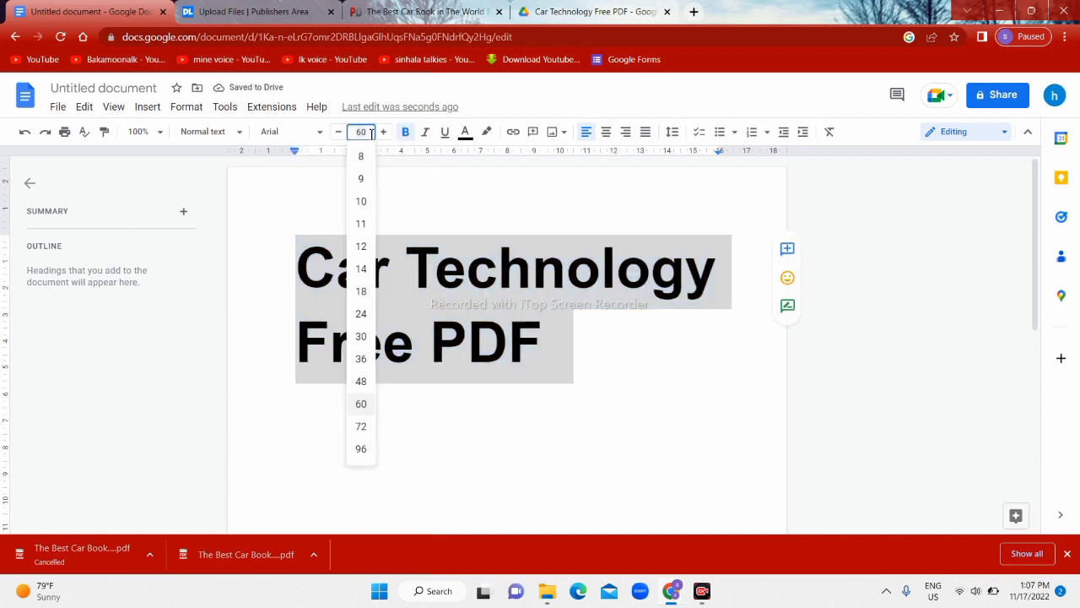
pyautogui.click(358, 341)
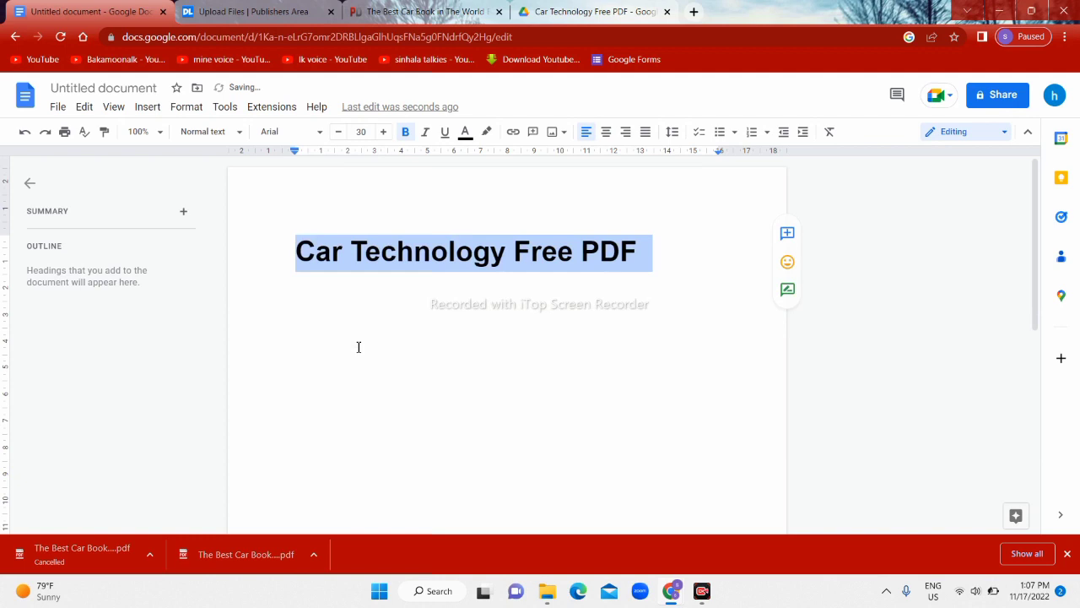
pyautogui.click(451, 359)
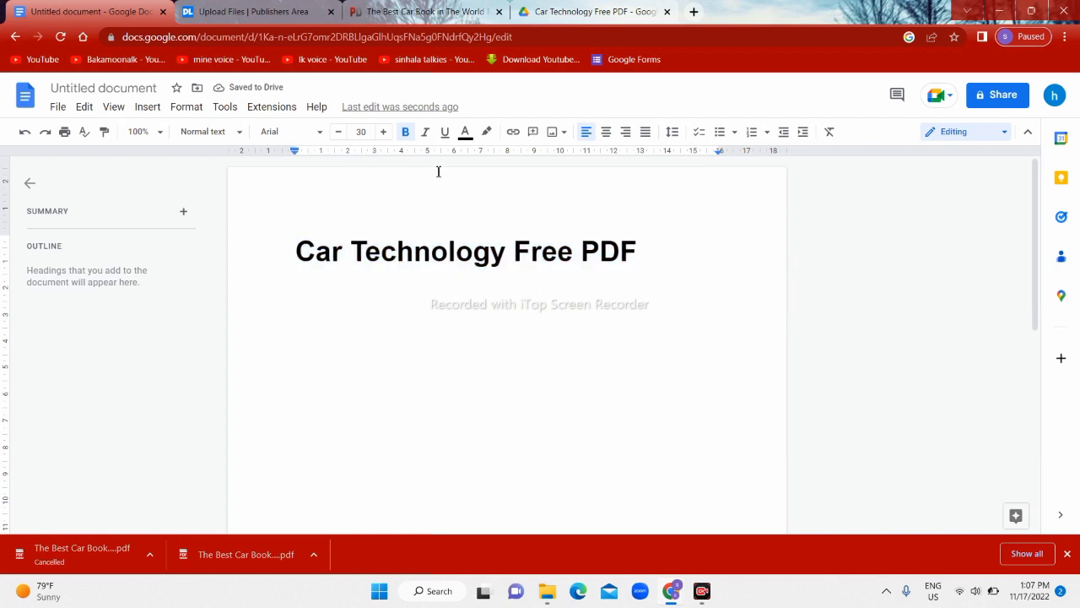
# Italicize the whole "Car Technology Free PDF" title
pyautogui.moveTo(295, 251); pyautogui.dragTo(639, 247)
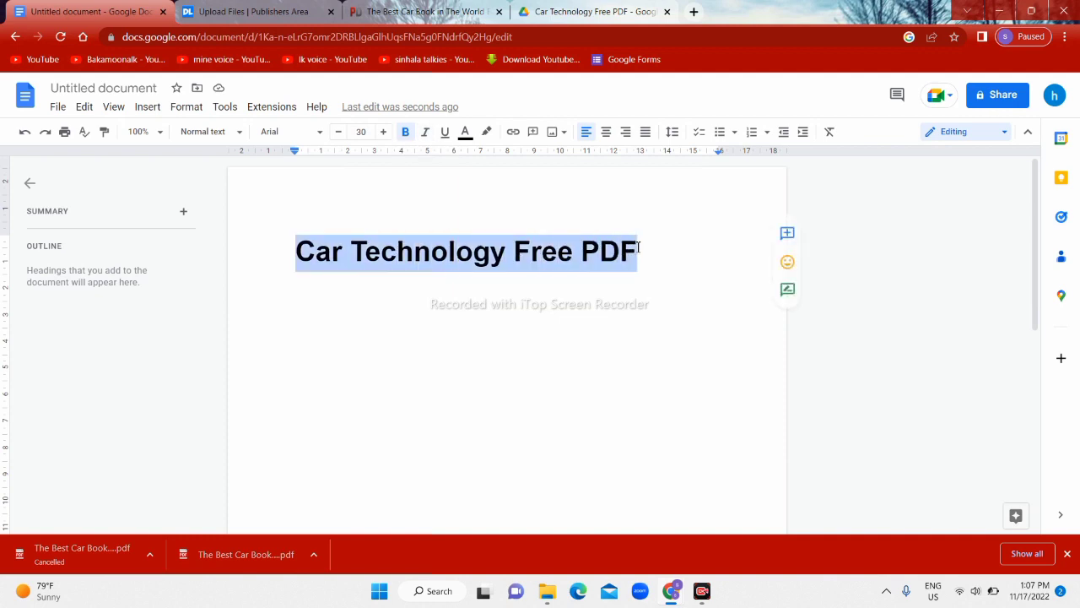
pyautogui.click(426, 136)
pyautogui.click(495, 320)
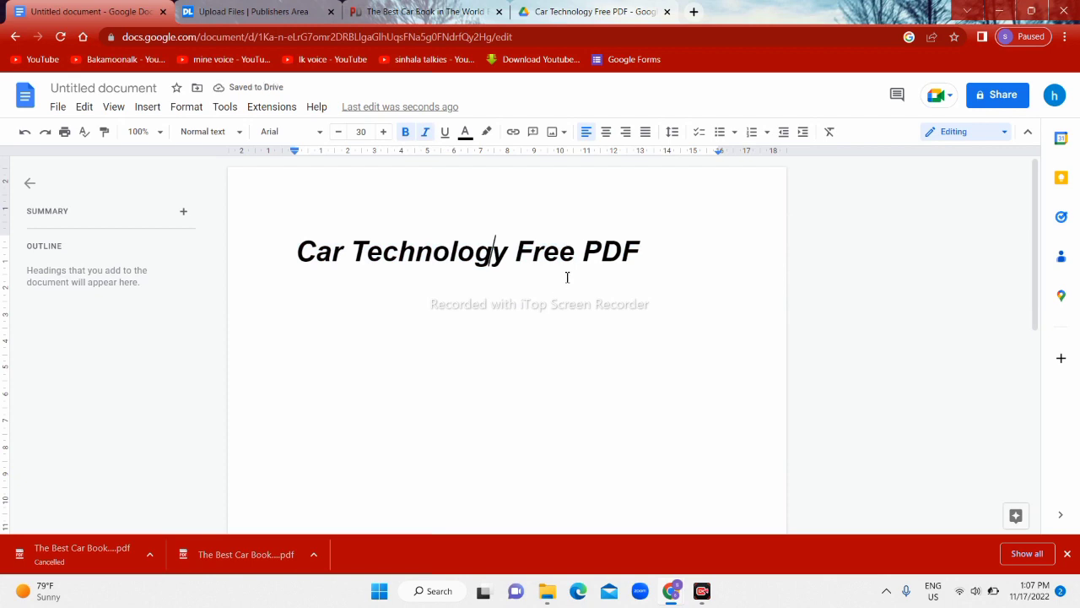
# Delete the surplus blank spaces after the title "Car Technology Free PDF"
pyautogui.click(646, 261)
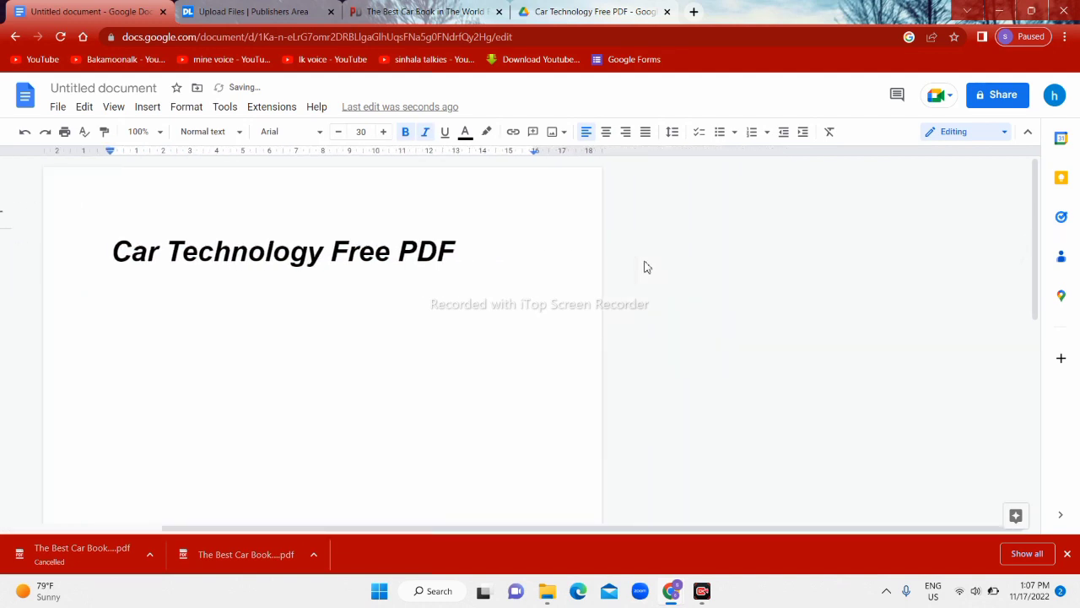
pyautogui.press('BackSpace')
pyautogui.press('BackSpace')
pyautogui.press('BackSpace')
pyautogui.press('BackSpace')
pyautogui.press('BackSpace')
pyautogui.press('BackSpace')
pyautogui.press('BackSpace')
pyautogui.press('BackSpace')
pyautogui.press('BackSpace')
pyautogui.press('BackSpace')
pyautogui.press('BackSpace')
pyautogui.press('BackSpace')
pyautogui.press('BackSpace')
pyautogui.press('BackSpace')
pyautogui.press('BackSpace')
pyautogui.press('BackSpace')
pyautogui.press('BackSpace')
pyautogui.press('BackSpace')
pyautogui.press('BackSpace')
pyautogui.press('BackSpace')
pyautogui.press('BackSpace')
pyautogui.press('BackSpace')
pyautogui.press('BackSpace')
pyautogui.press('BackSpace')
pyautogui.press('BackSpace')
pyautogui.press('BackSpace')
pyautogui.press('BackSpace')
pyautogui.press('BackSpace')
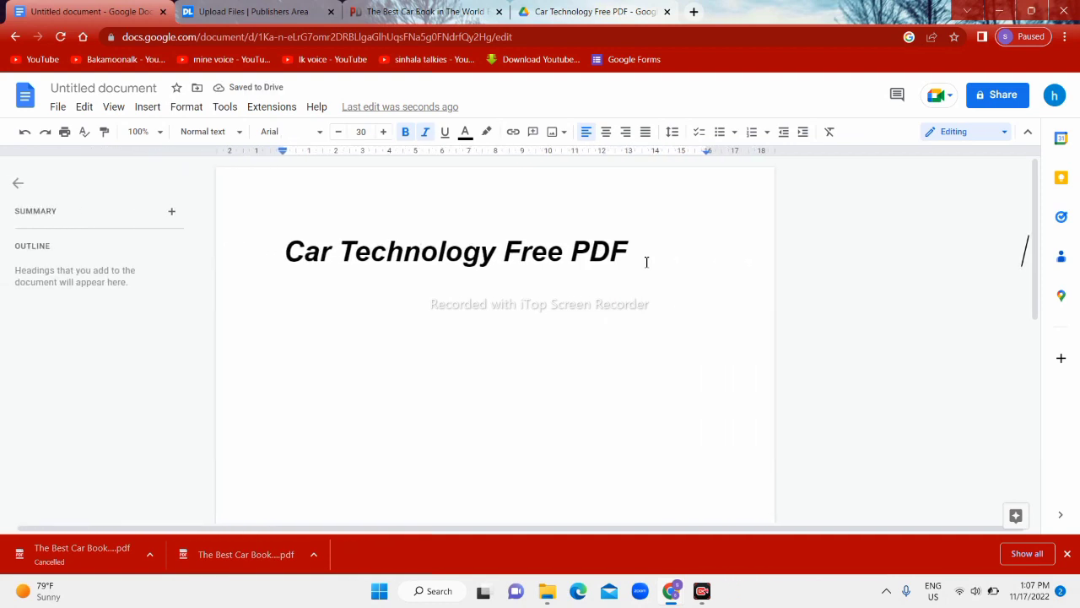
pyautogui.press('BackSpace')
pyautogui.press('BackSpace')
pyautogui.press('BackSpace')
pyautogui.press('BackSpace')
pyautogui.press('BackSpace')
pyautogui.press('BackSpace')
pyautogui.press('BackSpace')
pyautogui.press('BackSpace')
pyautogui.press('BackSpace')
pyautogui.press('BackSpace')
pyautogui.press('BackSpace')
pyautogui.press('BackSpace')
pyautogui.press('BackSpace')
pyautogui.press('BackSpace')
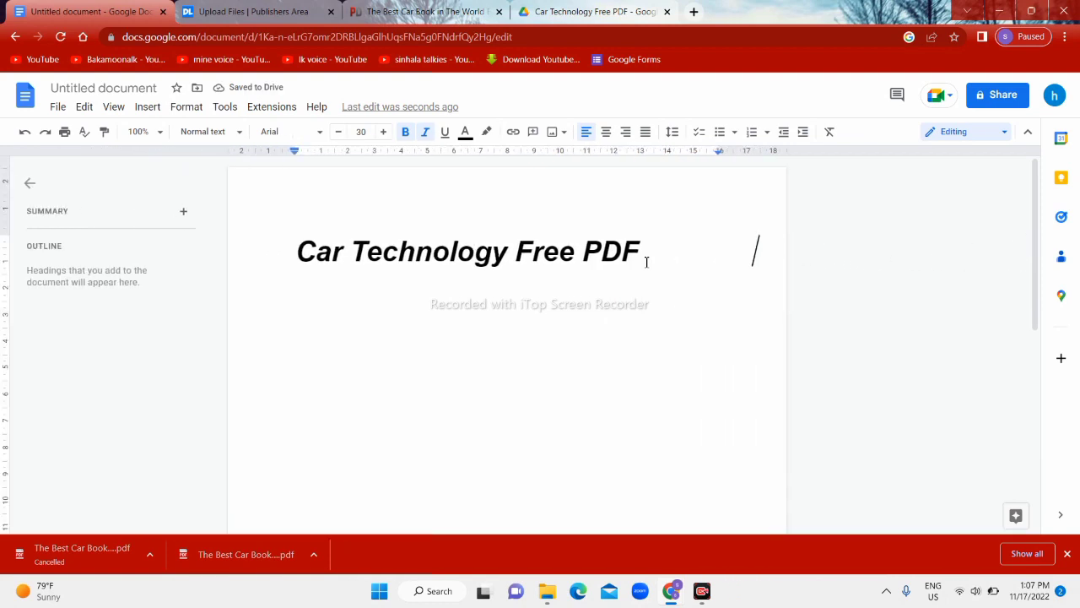
pyautogui.press('BackSpace')
# Add "1." two lines below the title without automatic list formatting and paste the Drive folder's sharing link after it
pyautogui.press('Return')
pyautogui.press('Return')
pyautogui.write('1.')
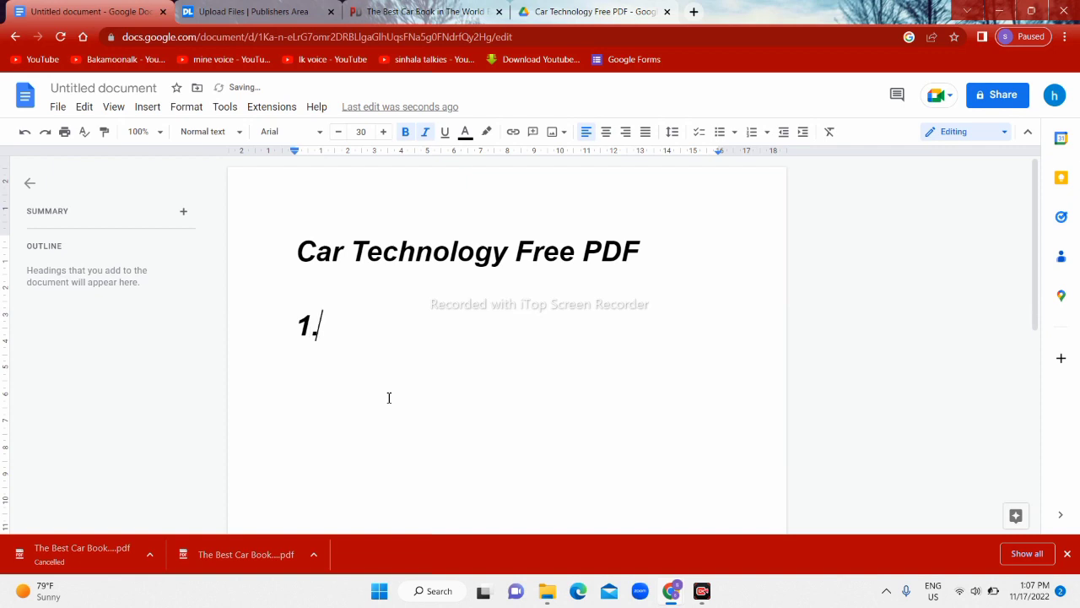
pyautogui.click(426, 135)
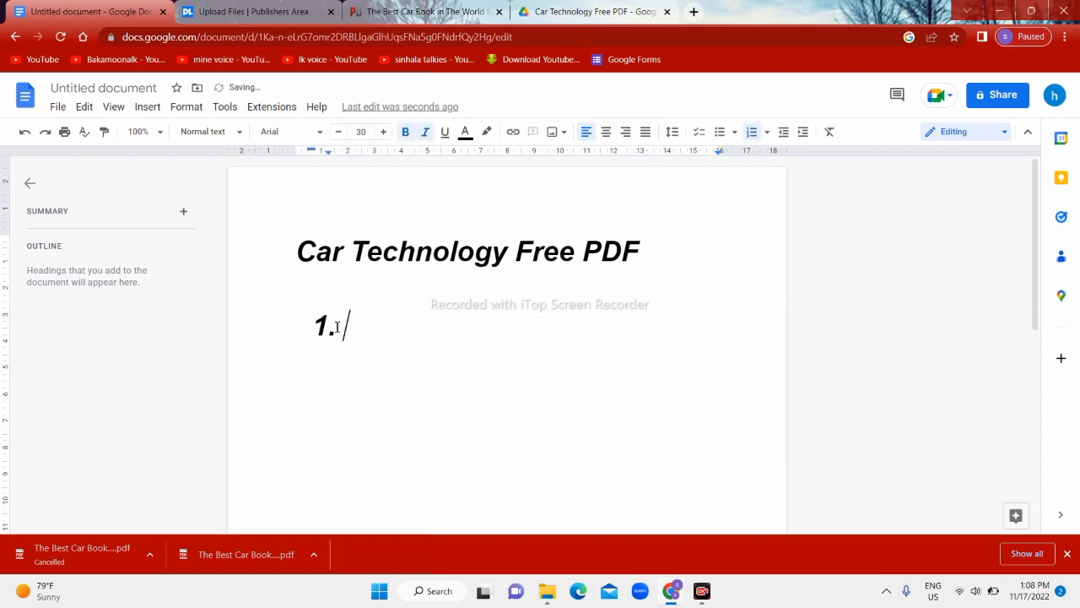
pyautogui.hotkey('ctrl', 'z')
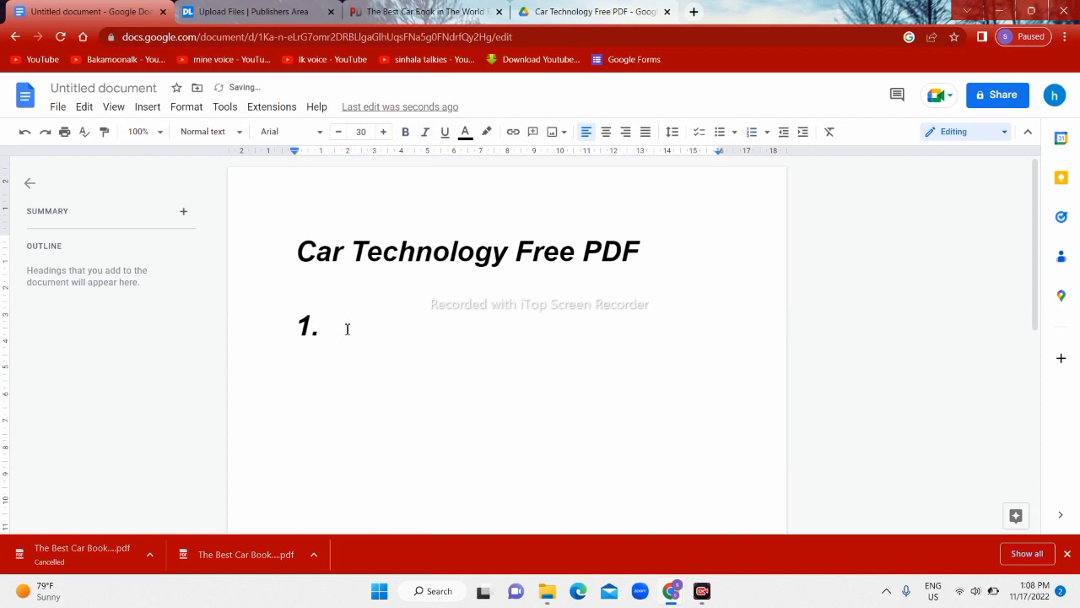
pyautogui.rightClick(328, 332)
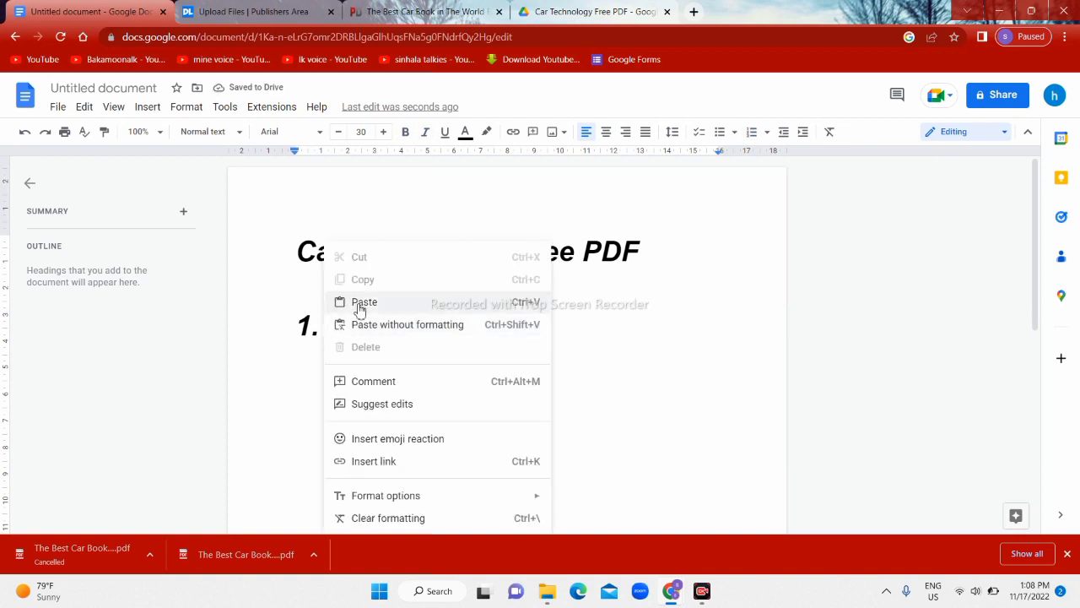
pyautogui.click(358, 302)
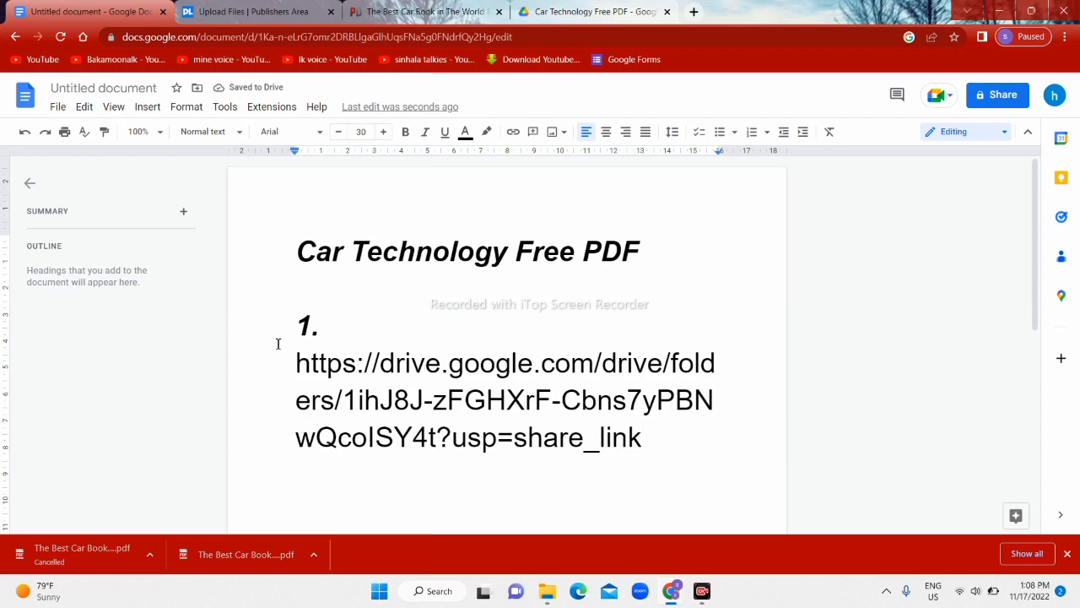
# Set the pasted link's font size to 10, then enlarge it to 14
pyautogui.click(296, 363)
pyautogui.moveTo(296, 363); pyautogui.dragTo(647, 441)
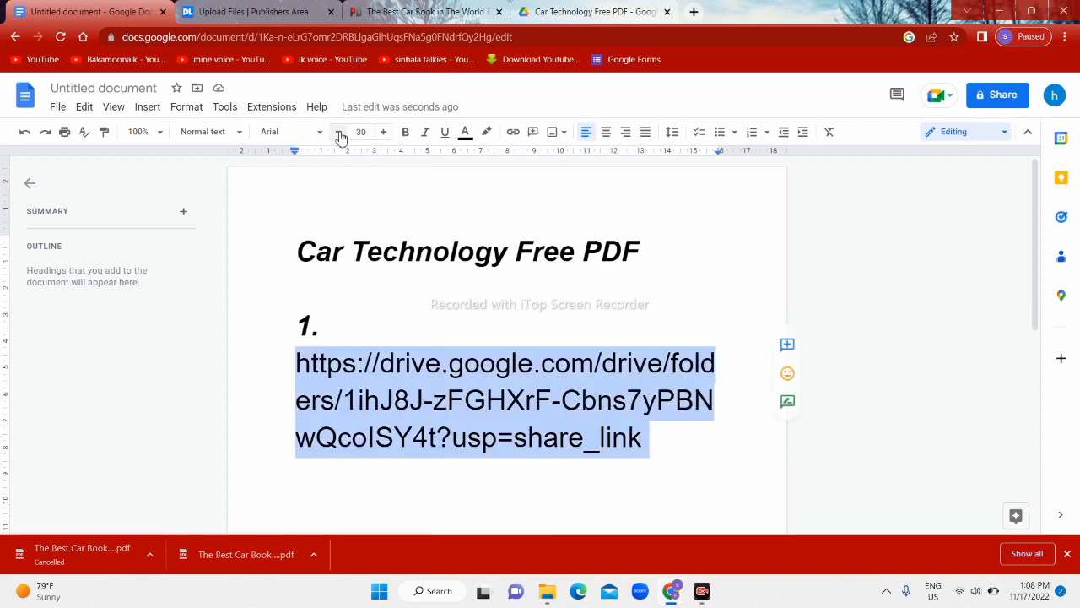
pyautogui.click(373, 131)
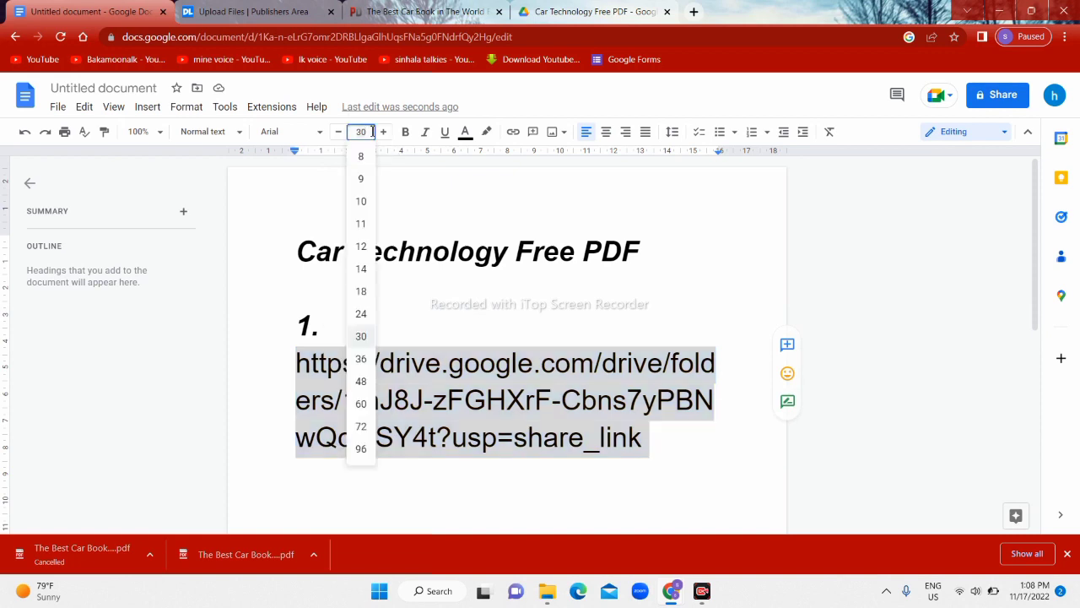
pyautogui.click(361, 200)
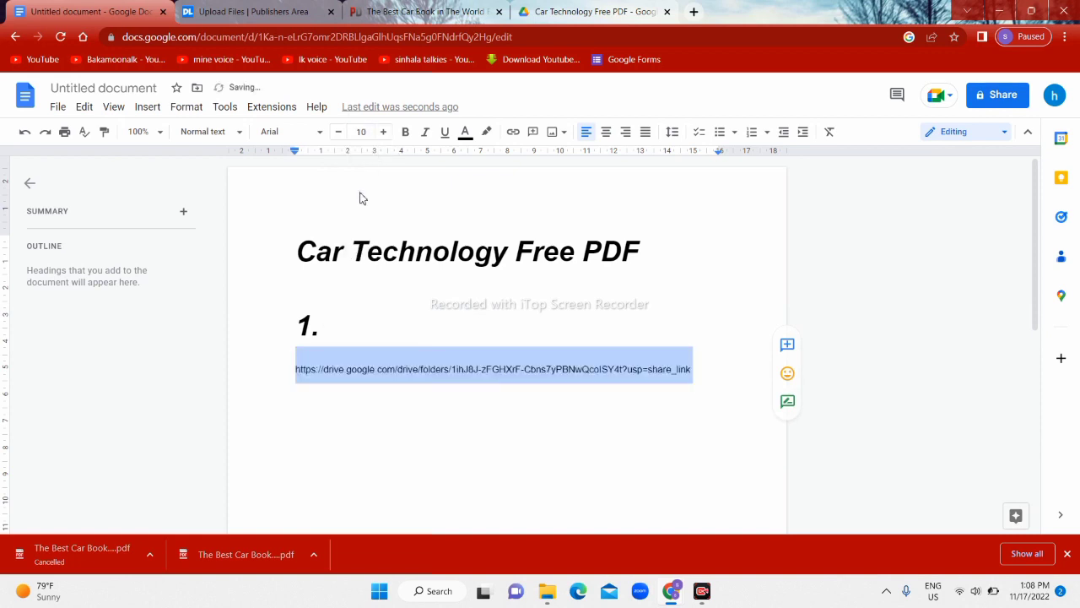
pyautogui.click(370, 132)
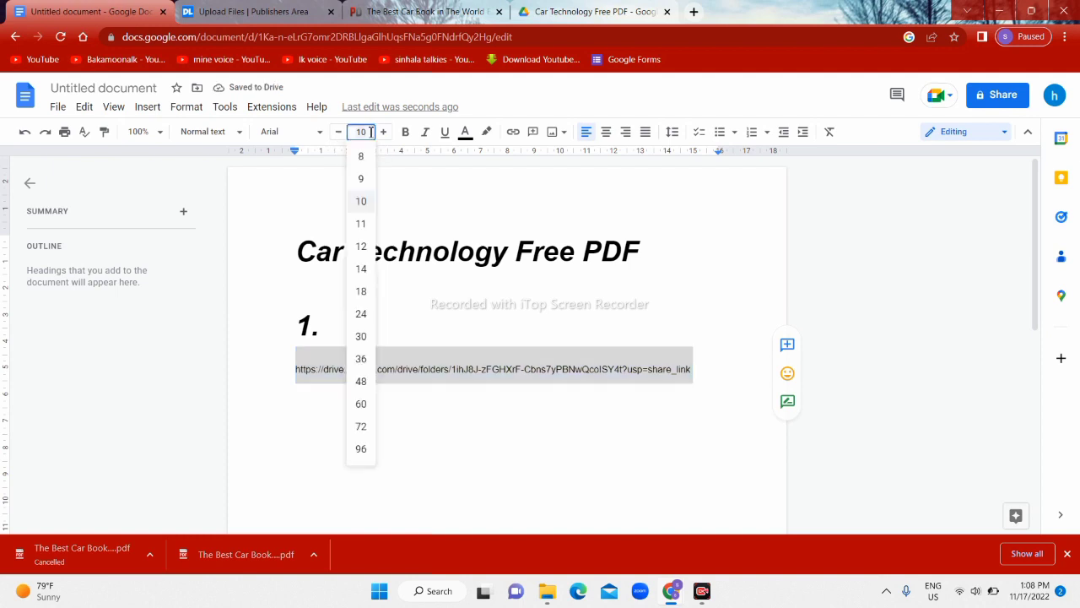
pyautogui.click(361, 270)
pyautogui.click(357, 338)
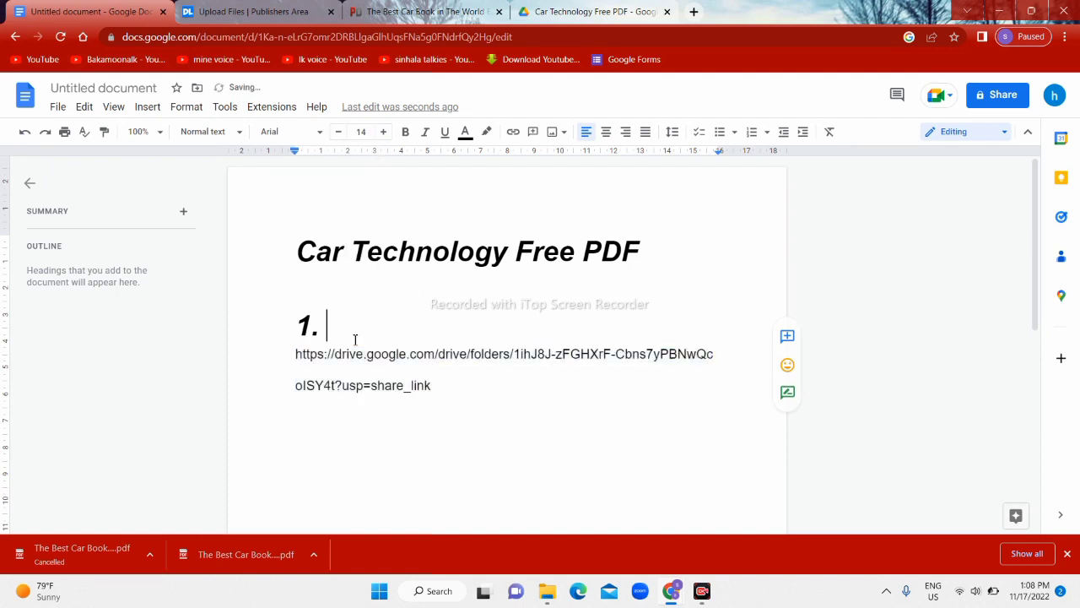
# Join the link onto the "1." line, keeping the letter "N" in its address
pyautogui.click(297, 357)
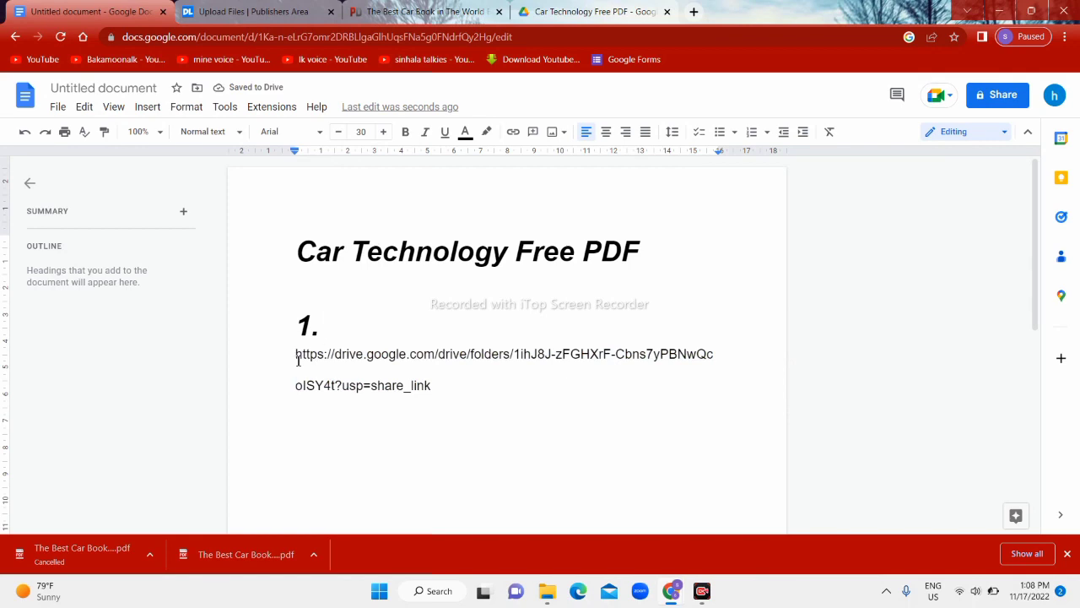
pyautogui.press('BackSpace')
pyautogui.press('BackSpace')
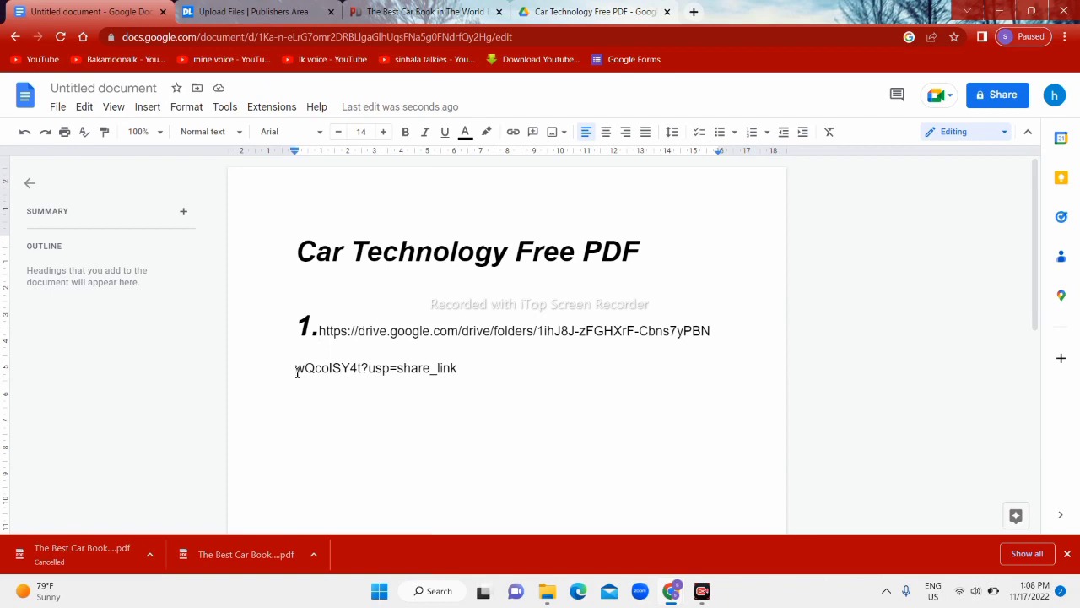
pyautogui.press('BackSpace')
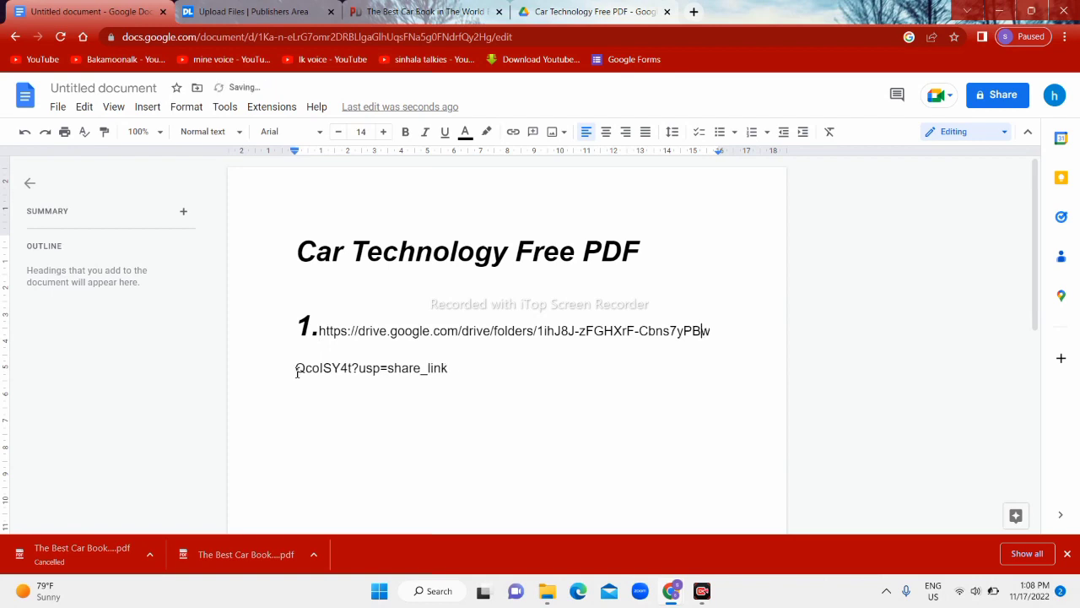
pyautogui.write('N')
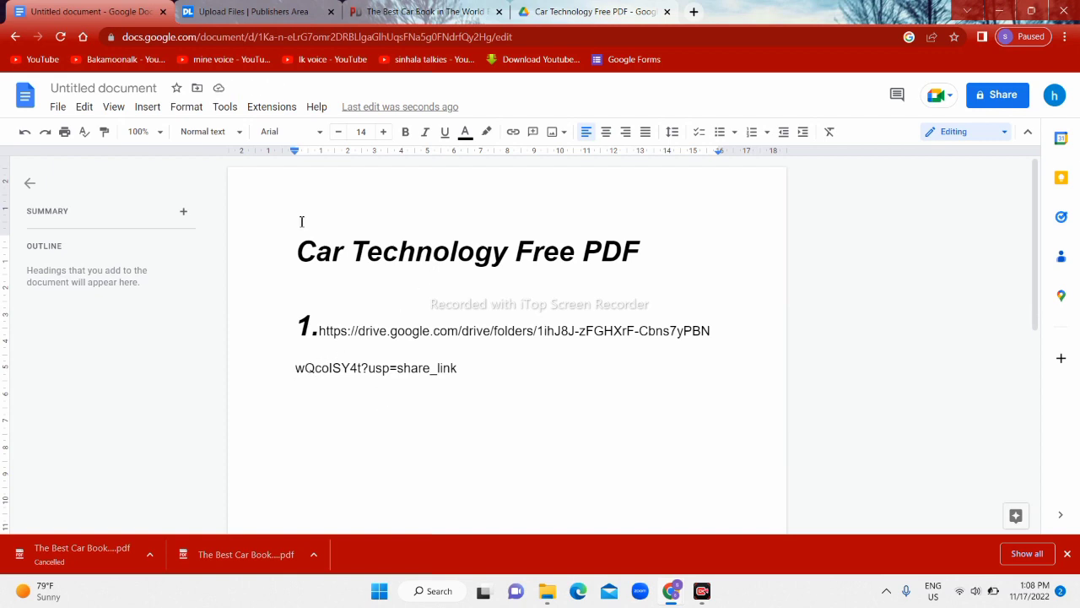
# Delete the whole numbered link entry below the title
pyautogui.click(301, 324)
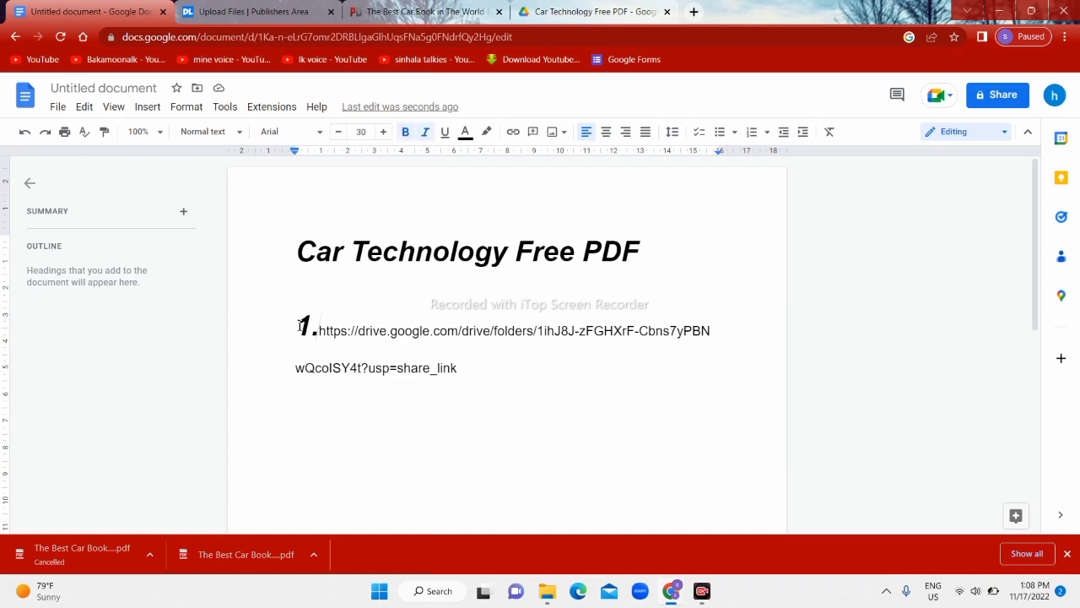
pyautogui.moveTo(301, 324); pyautogui.dragTo(495, 410)
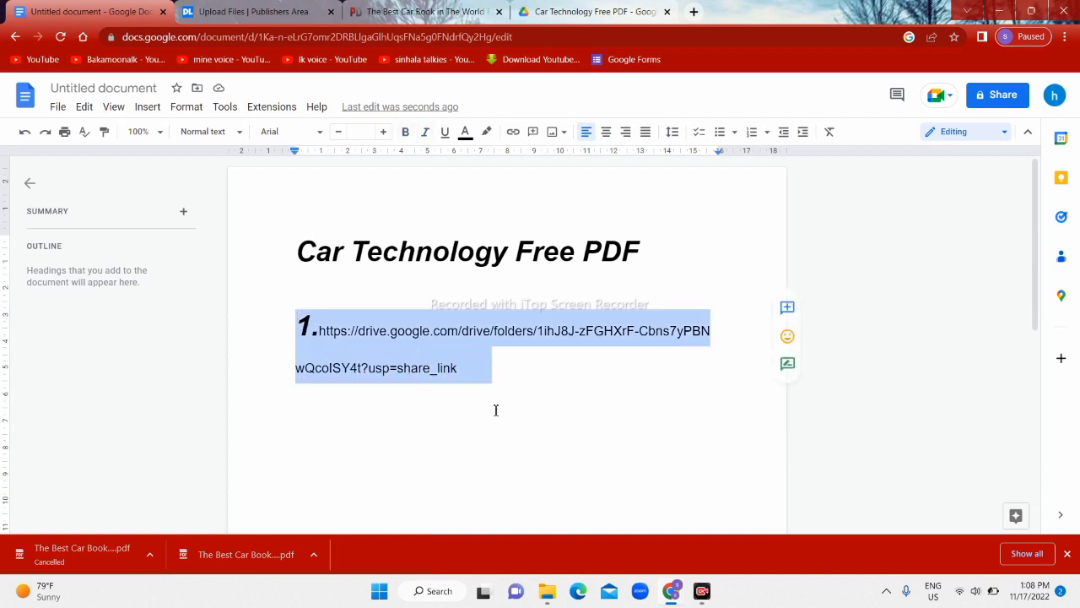
pyautogui.press('BackSpace')
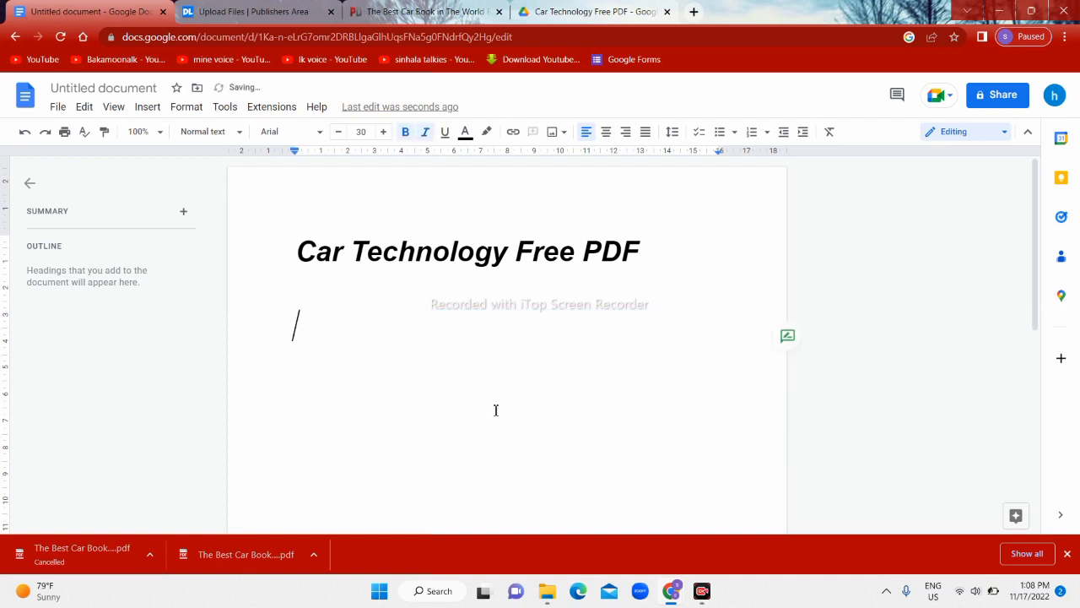
# Start a new line directly after the title, entering "1" and removing it again
pyautogui.click(656, 257)
pyautogui.press('Return')
pyautogui.write('1')
pyautogui.press('BackSpace')
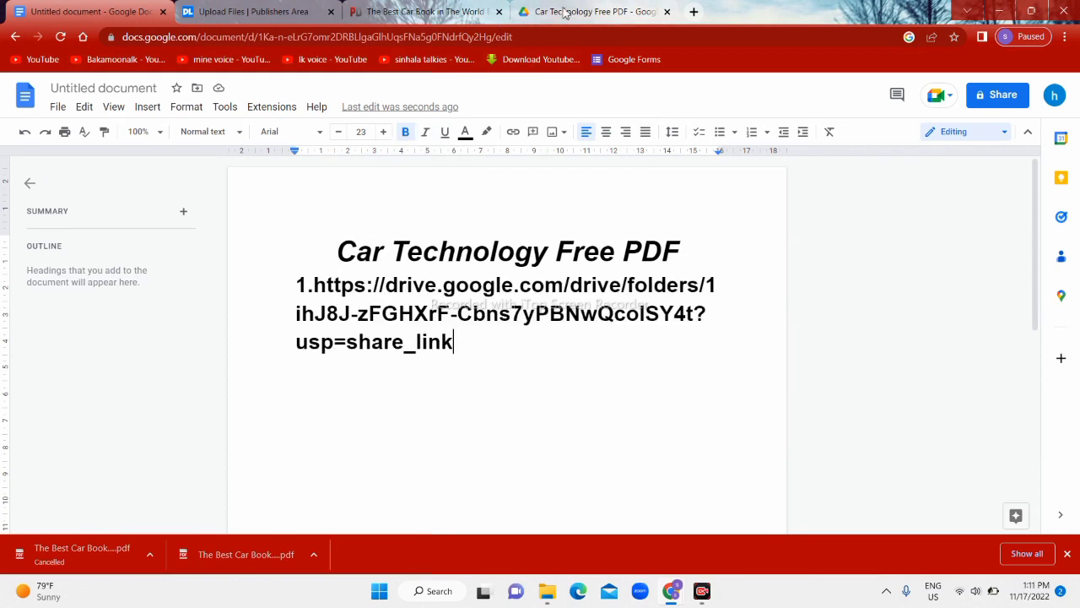
# Switch to the Google Drive folder "Car Technology Free PDF" and create a subfolder named "Car TECHNOLOGY Free PDF pack 01"
pyautogui.click(565, 12)
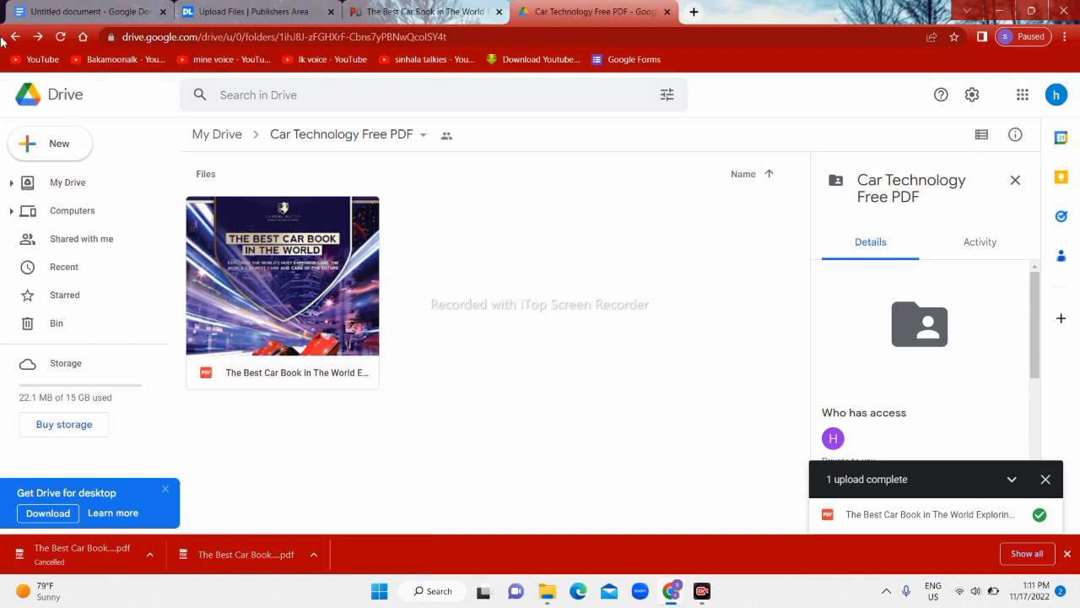
pyautogui.click(40, 143)
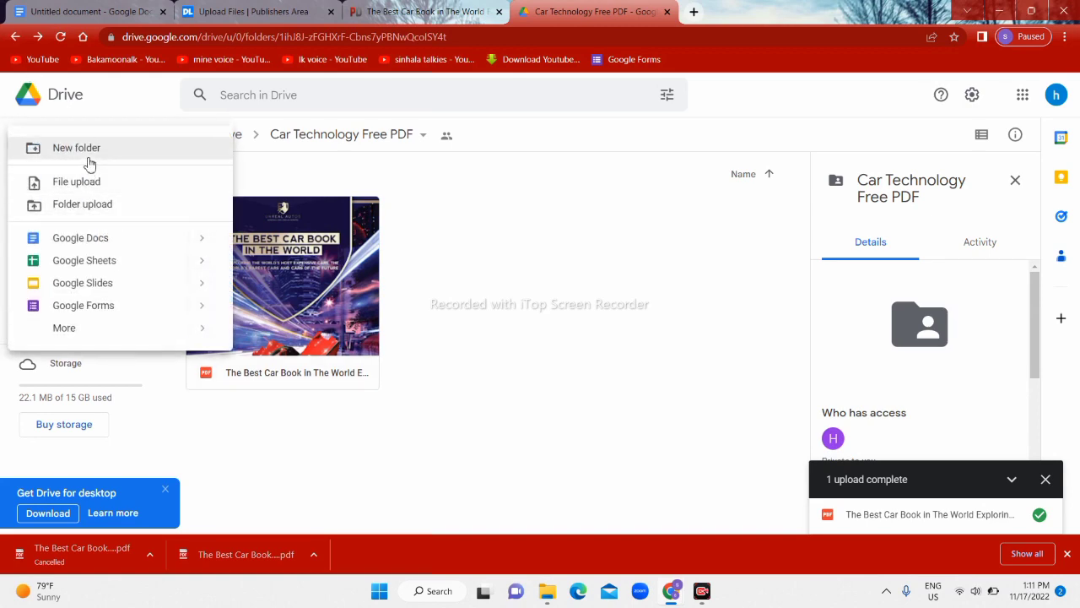
pyautogui.click(90, 160)
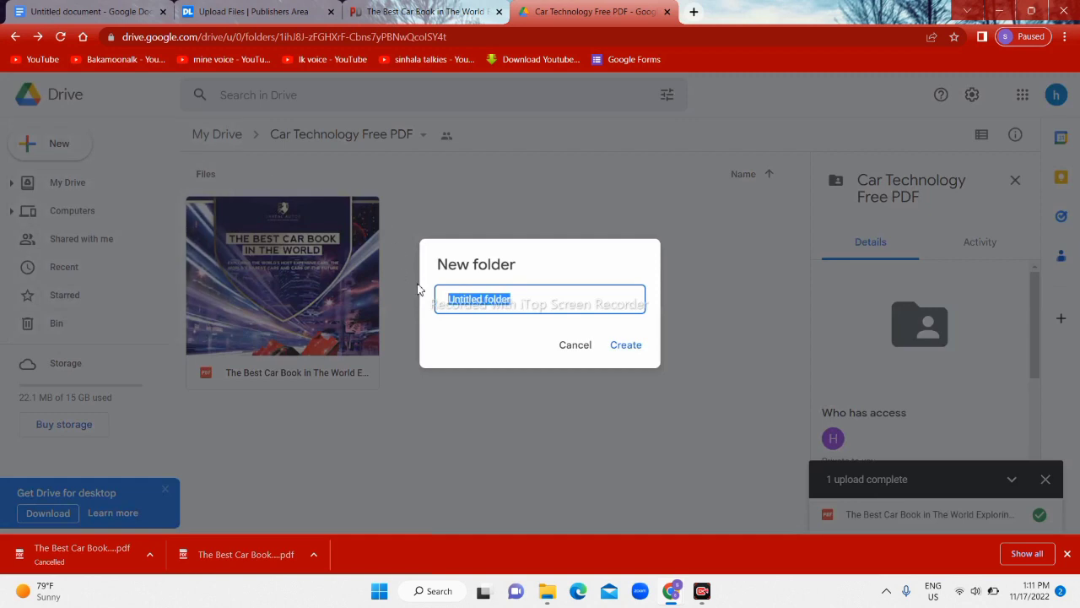
pyautogui.press('BackSpace')
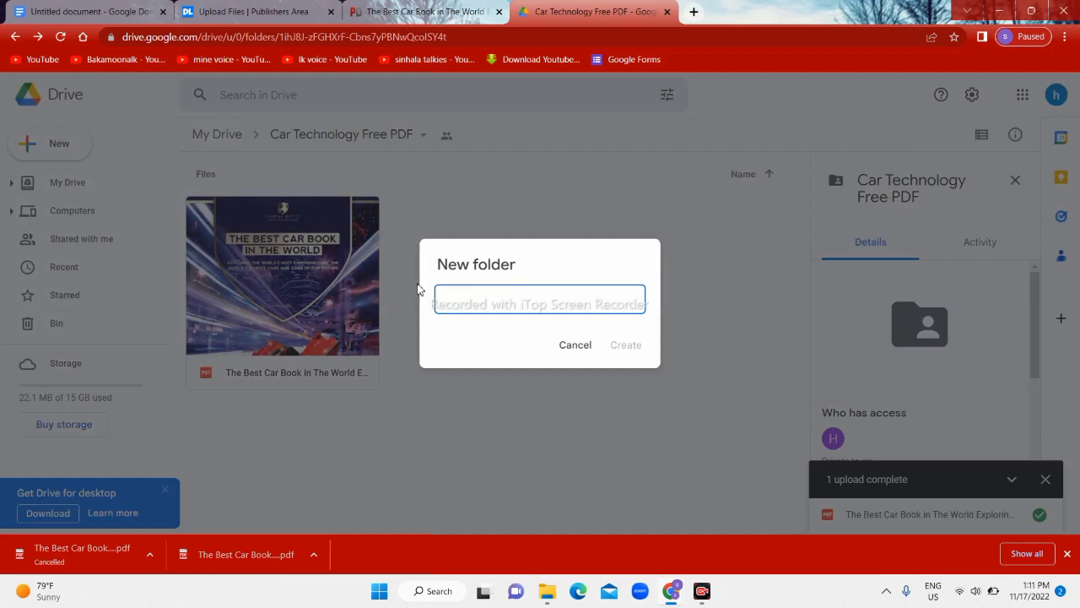
pyautogui.write('Car TECHNOLOGY')
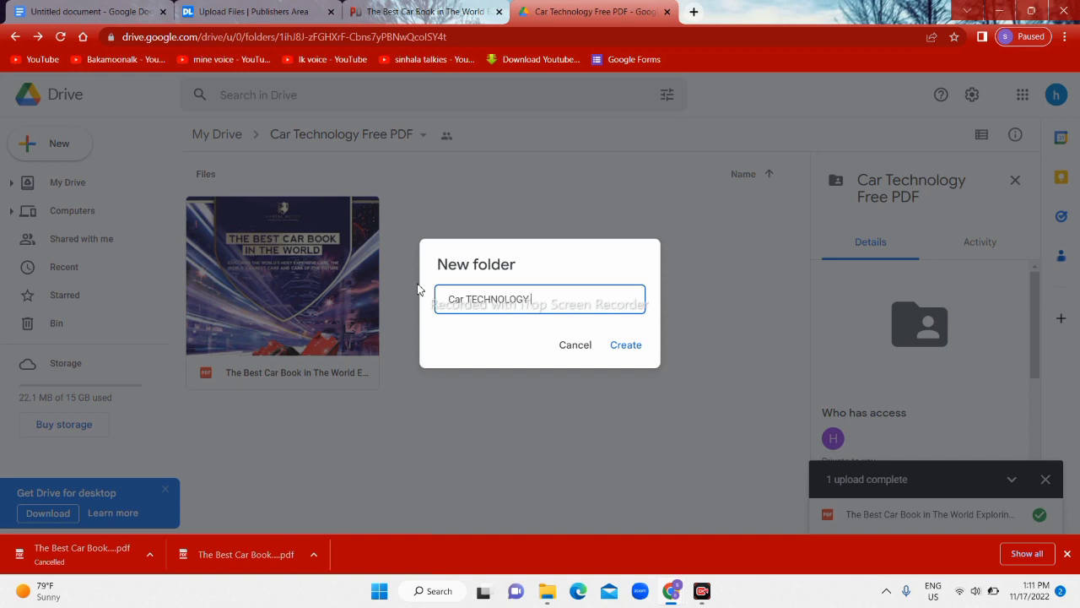
pyautogui.write(' Free PDF pack 01')
pyautogui.click(631, 356)
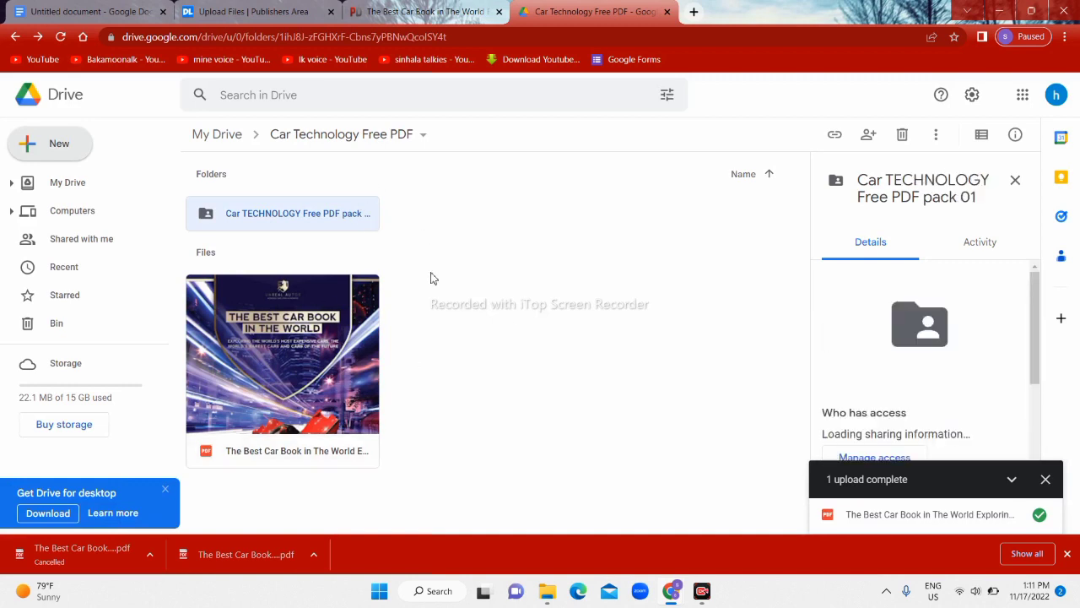
# Create a second subfolder named "Car Technologh Free PDF Part 02" inside "Car Technology Free PDF"
pyautogui.click(58, 145)
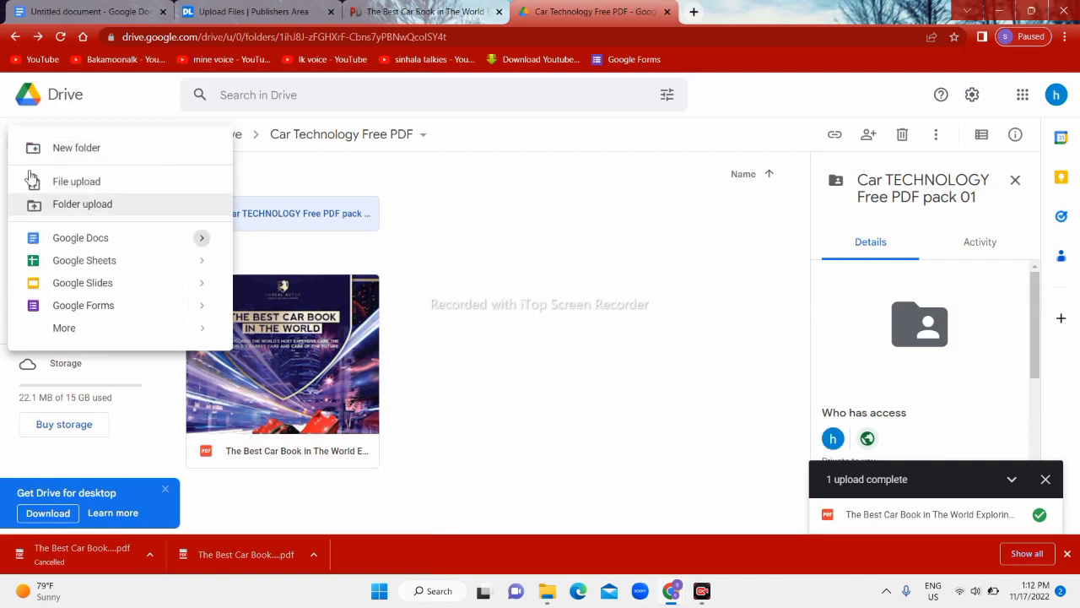
pyautogui.click(70, 152)
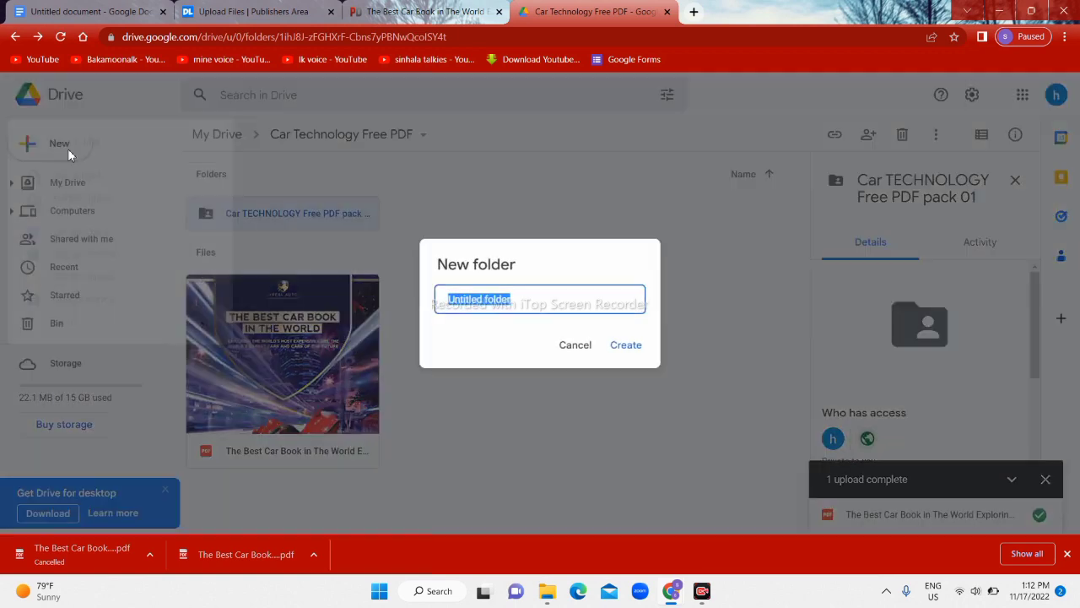
pyautogui.press('BackSpace')
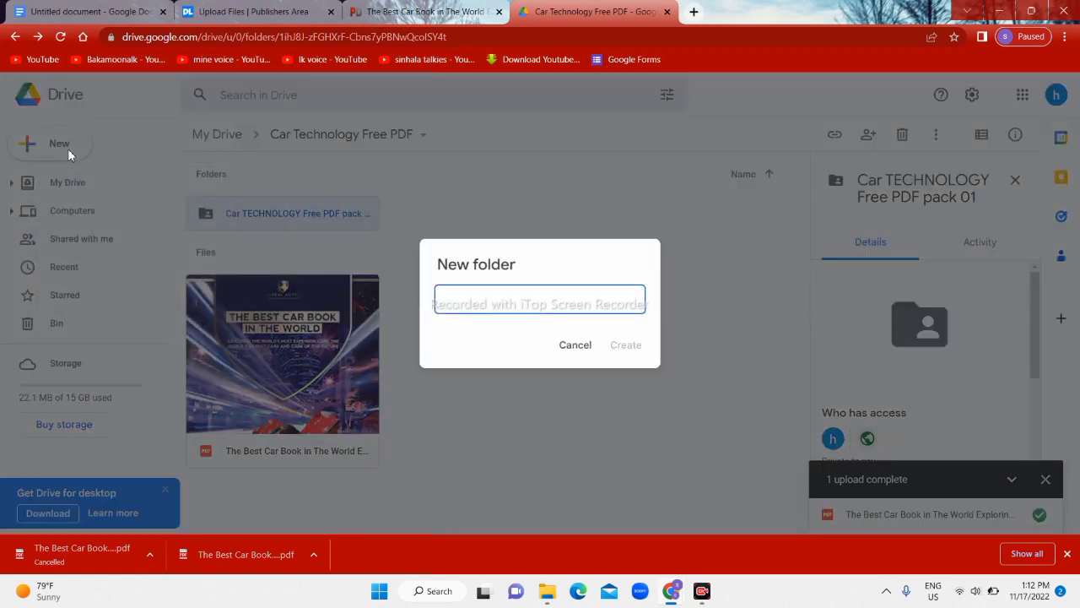
pyautogui.write('Car Technologh ')
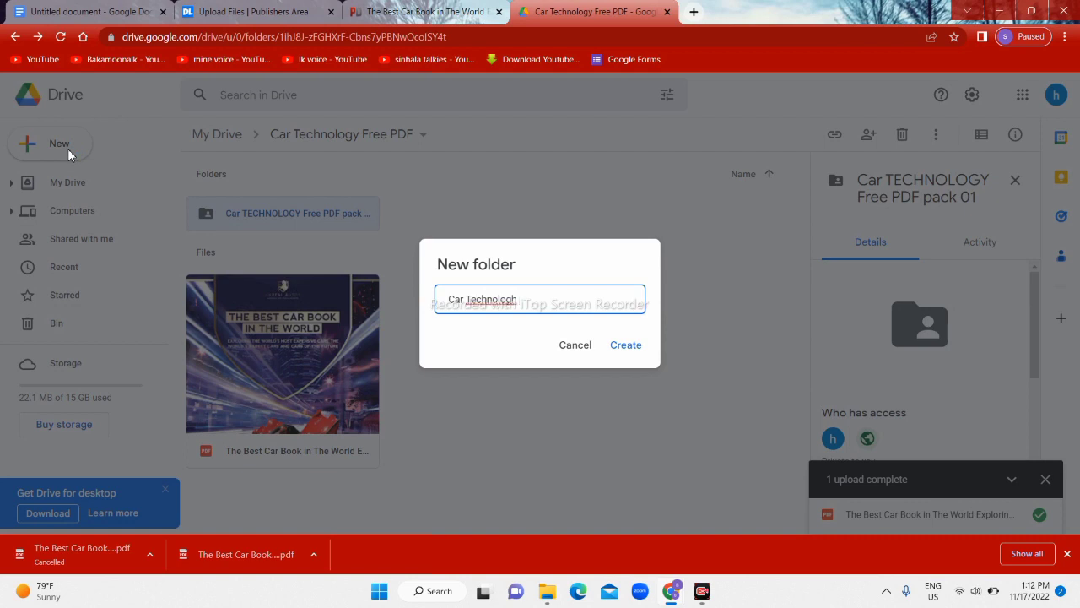
pyautogui.write('Free PDF Part 02')
pyautogui.press('Return')
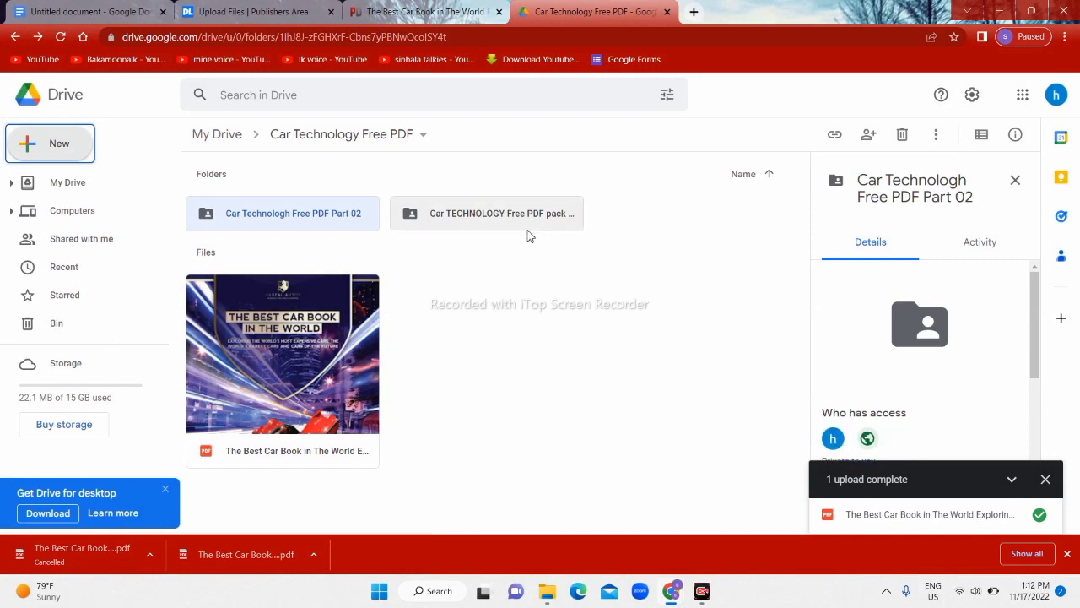
# Open the "Car Technologh Free PDF Part 02" subfolder
pyautogui.click(465, 207)
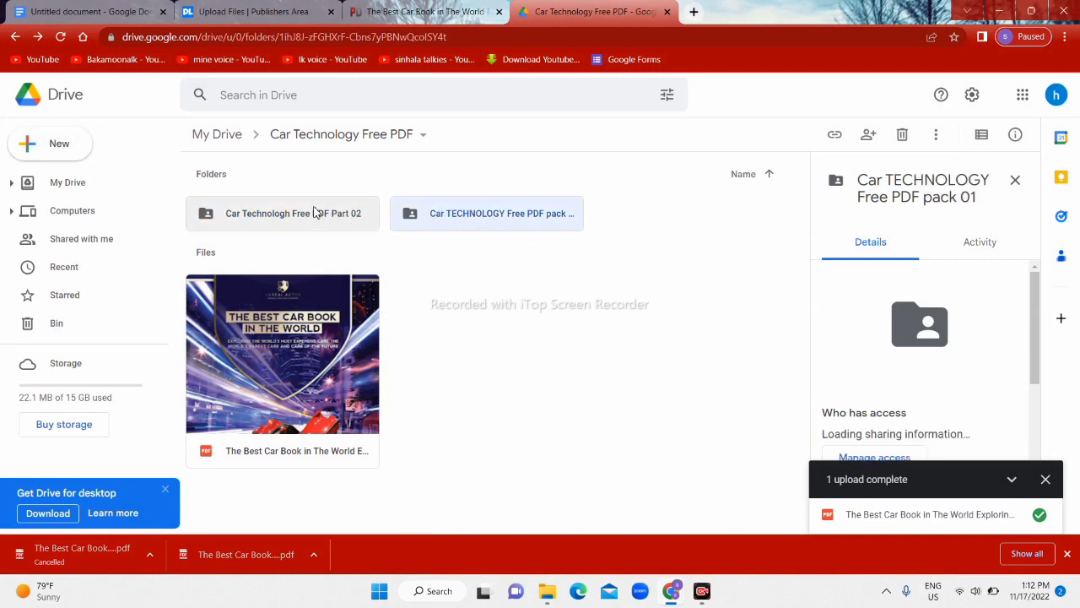
pyautogui.click(319, 213)
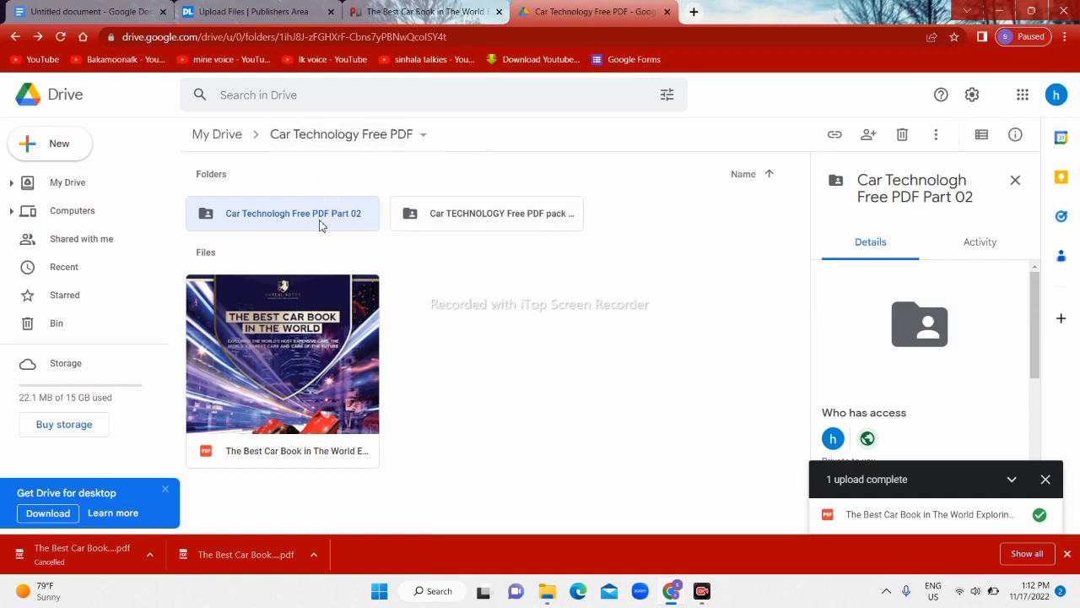
pyautogui.doubleClick(236, 214)
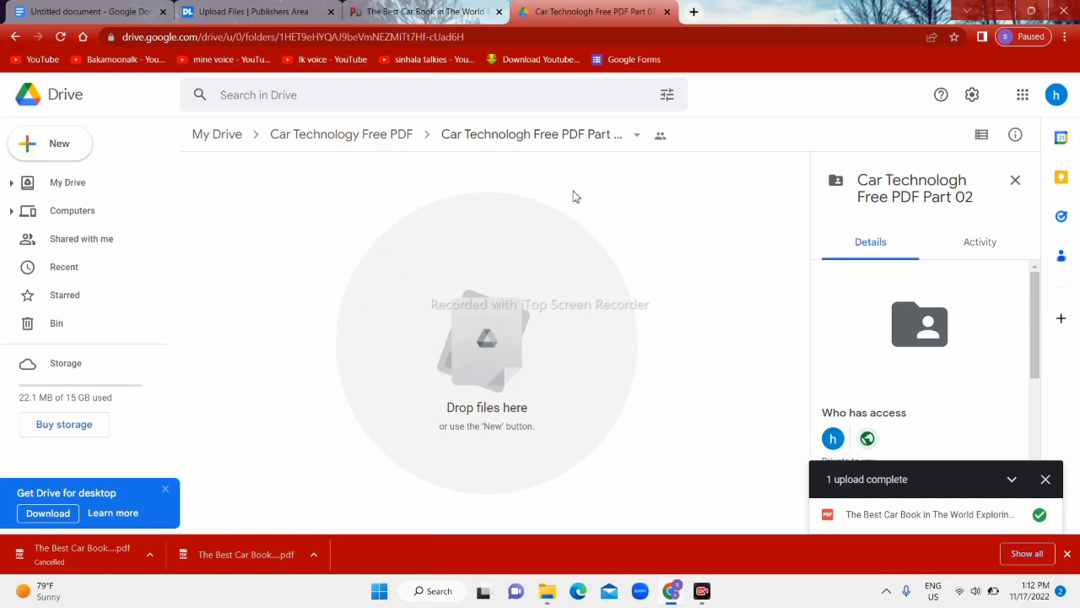
# Return from the "Car Technologh Free PDF Part 02" subfolder to its parent folder "Car Technology Free PDF"
pyautogui.click(635, 137)
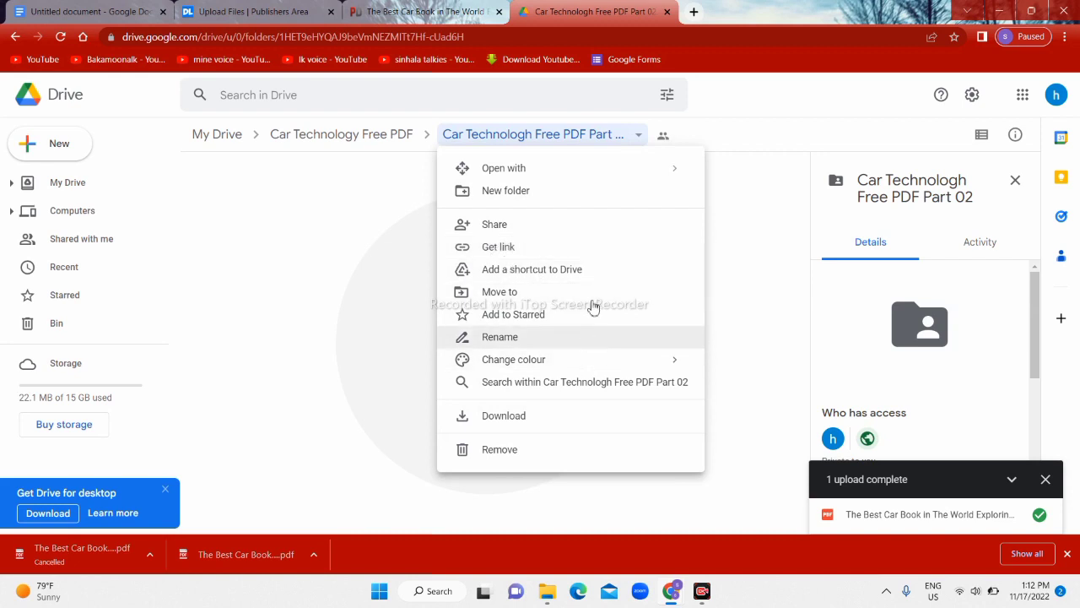
pyautogui.click(394, 317)
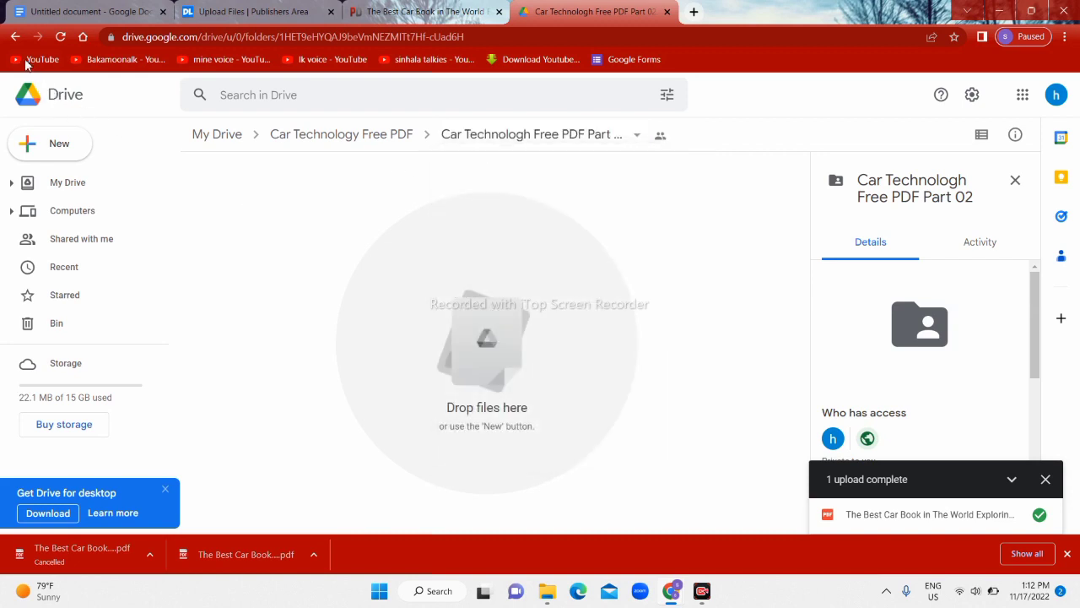
pyautogui.click(338, 135)
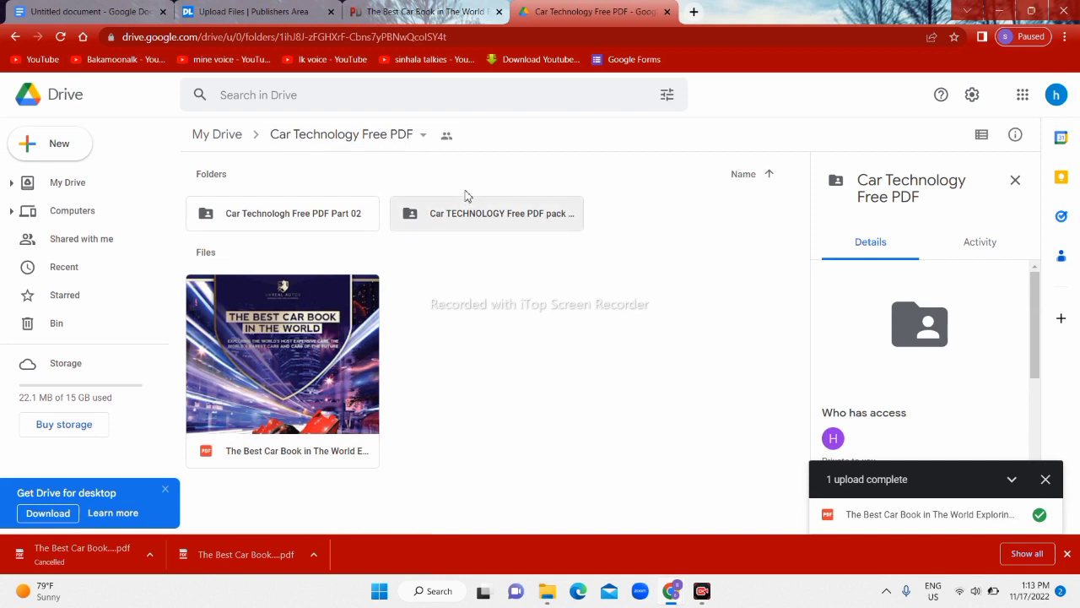
# Check the link-sharing settings of the "Car Technology Free PDF" folder, dismissing the notice about simpler sharing
pyautogui.click(419, 135)
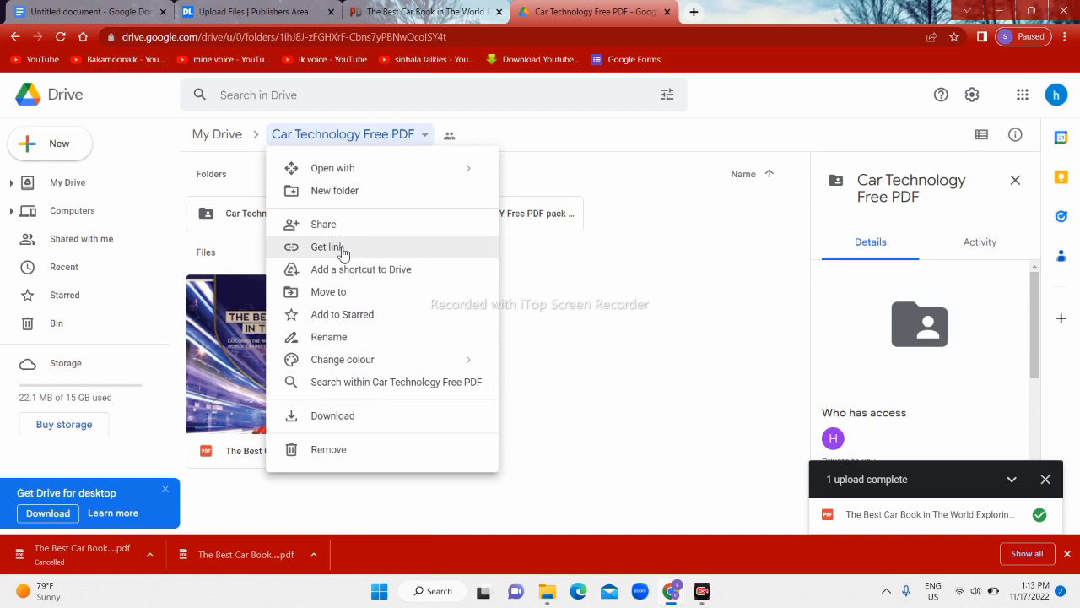
pyautogui.click(343, 248)
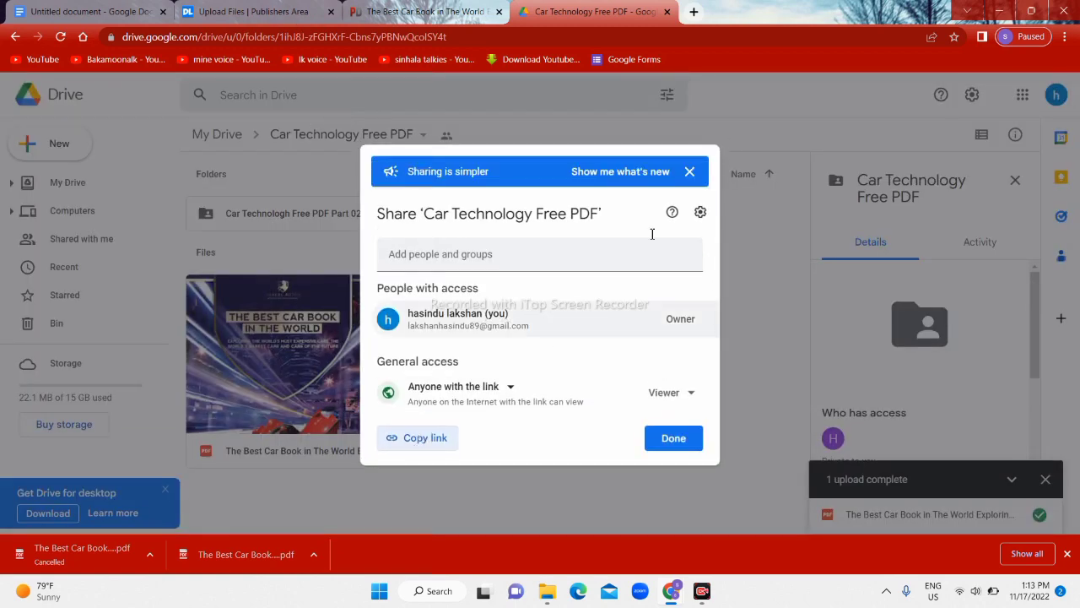
pyautogui.click(689, 171)
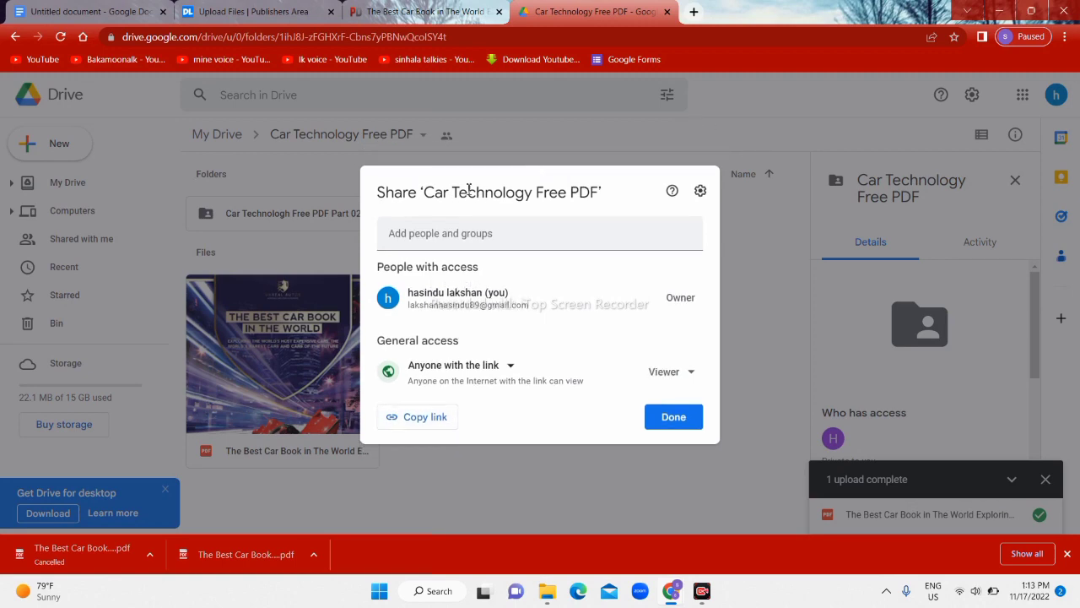
pyautogui.click(533, 462)
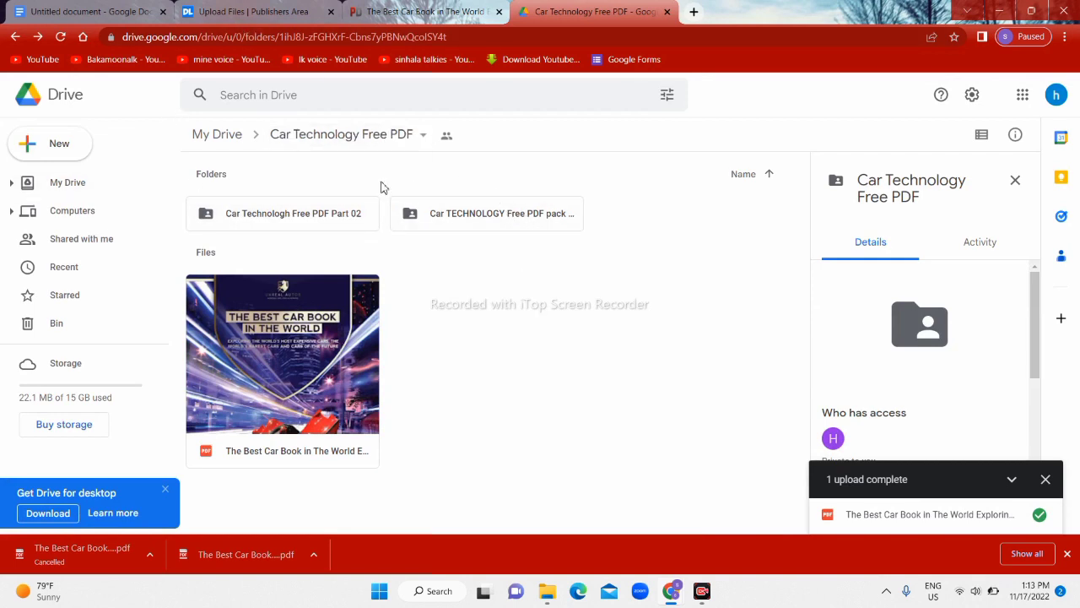
# Copy the sharing link of the "Car TECHNOLOGY Free PDF pack 01" subfolder, then start a new line below the first link in the Google Docs document
pyautogui.click(465, 218)
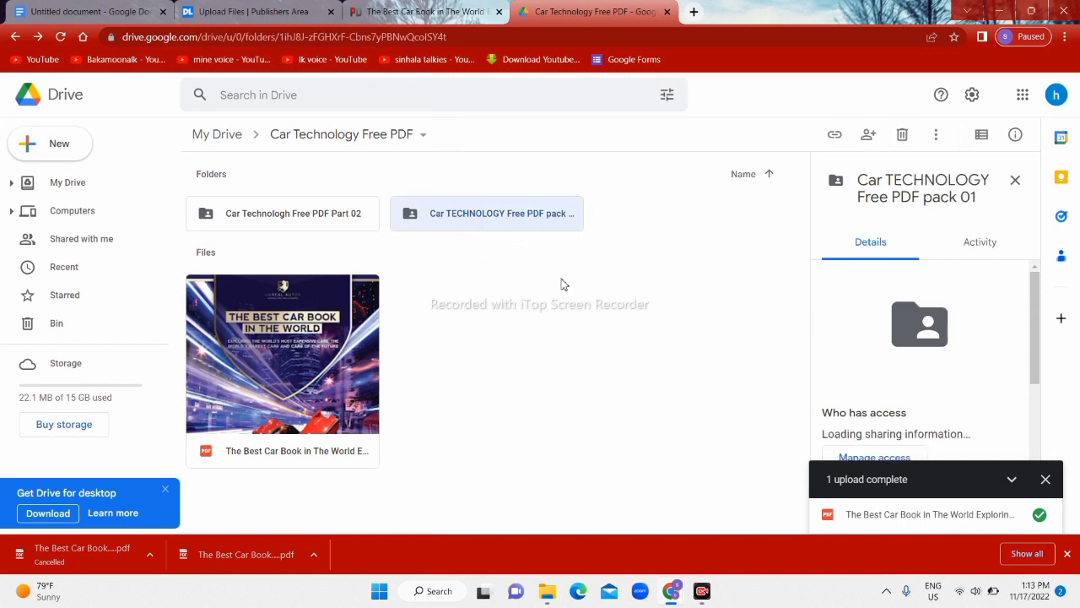
pyautogui.doubleClick(561, 218)
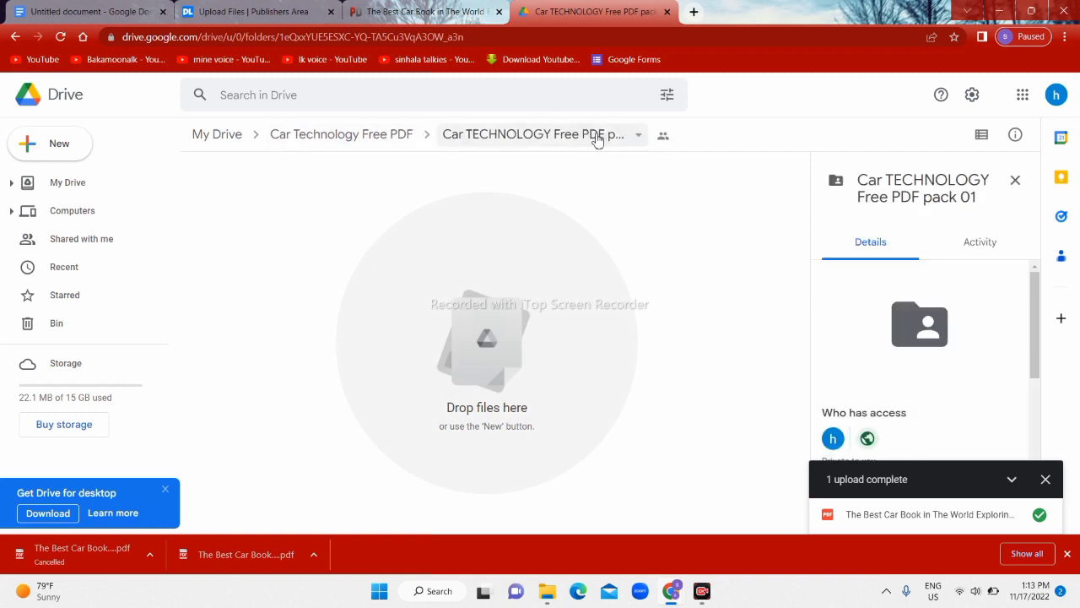
pyautogui.click(636, 135)
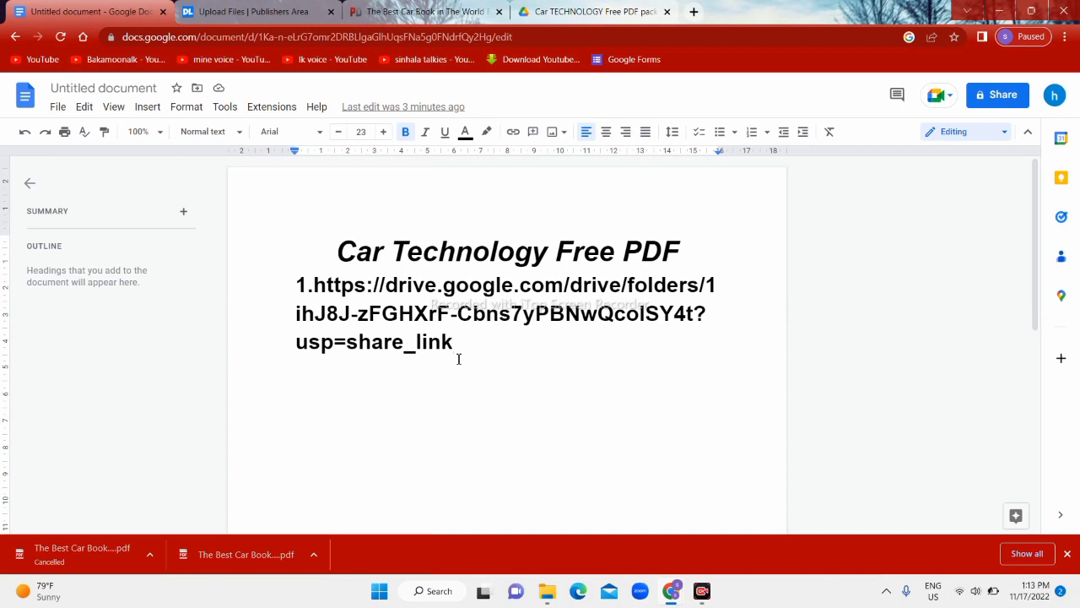
pyautogui.press('Return')
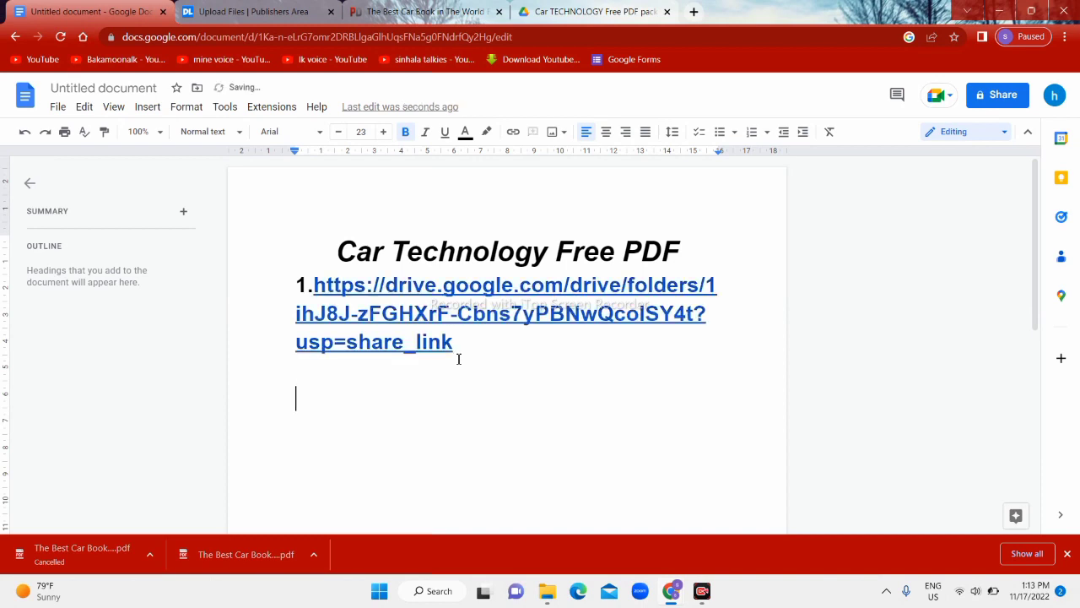
pyautogui.write('2.')
pyautogui.press('BackSpace')
pyautogui.press('BackSpace')
pyautogui.press('BackSpace')
pyautogui.press('Return')
pyautogui.write('Wo')
pyautogui.press('BackSpace')
pyautogui.press('BackSpace')
# Enter the label "Car Technology free pack part 01" below the first link
pyautogui.write('Car Techn')
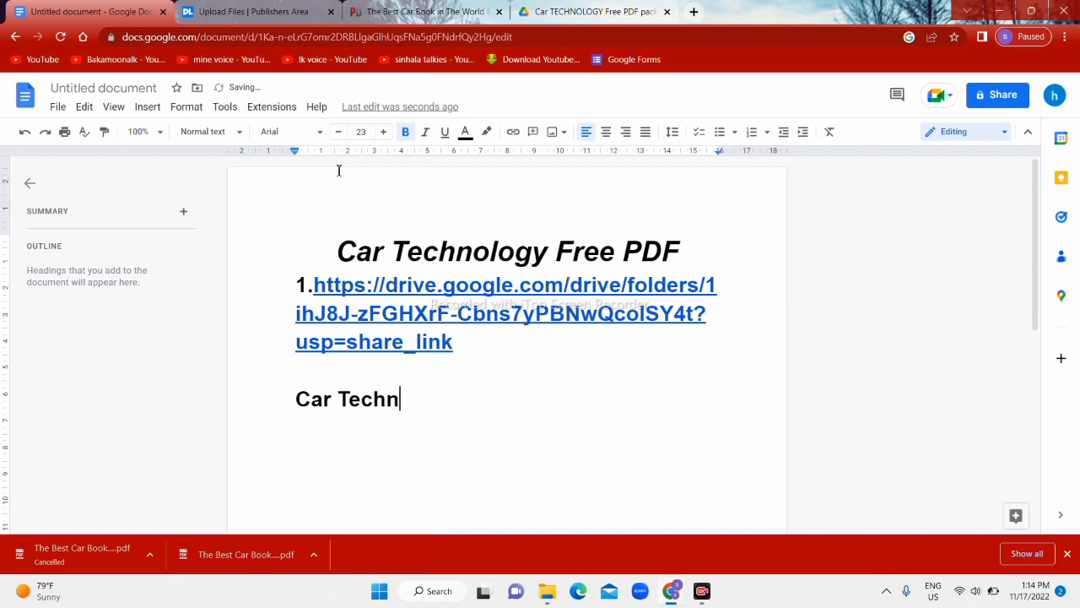
pyautogui.write('ologh')
pyautogui.press('BackSpace')
pyautogui.write('y ')
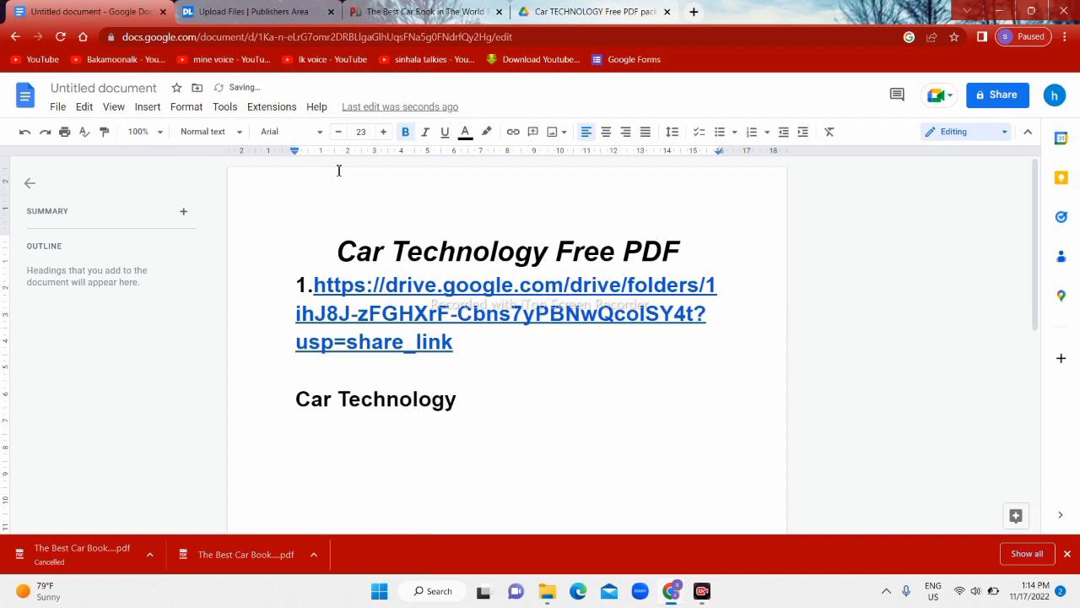
pyautogui.write('free pack')
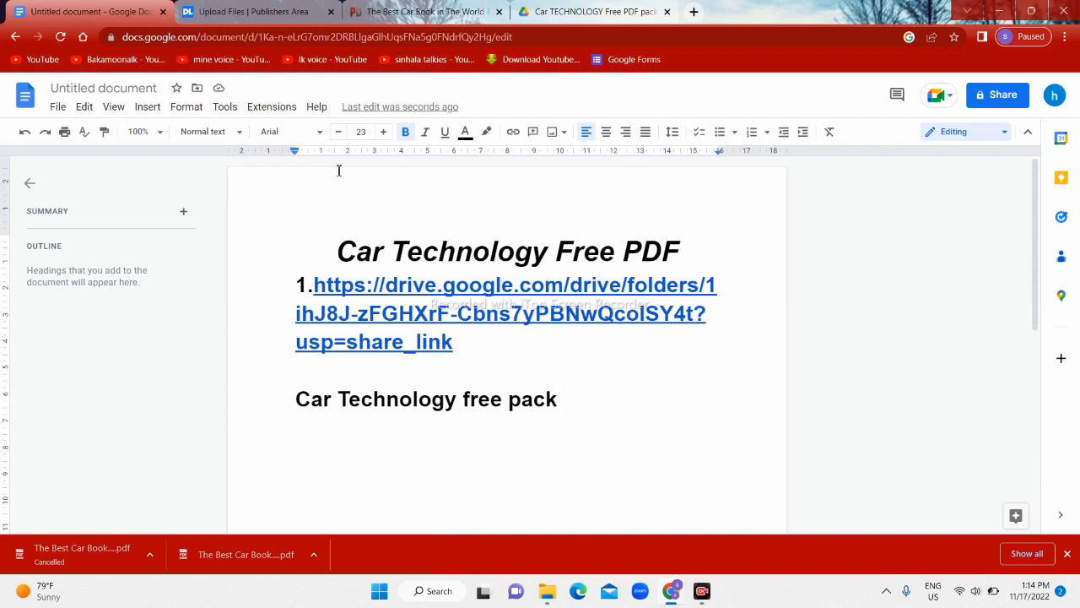
pyautogui.write('part b01')
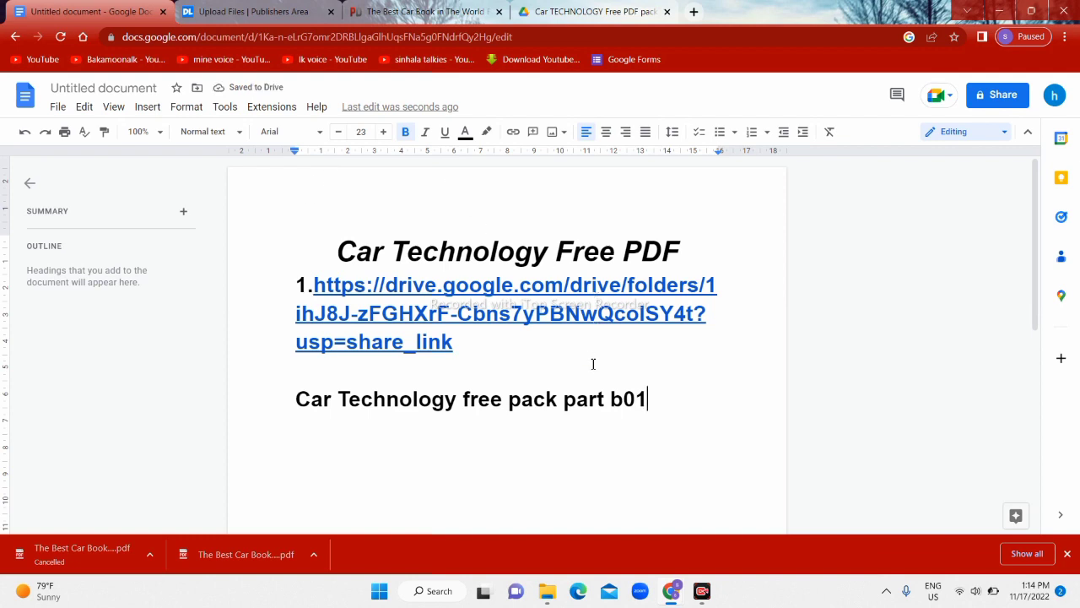
pyautogui.click(622, 396)
pyautogui.press('BackSpace')
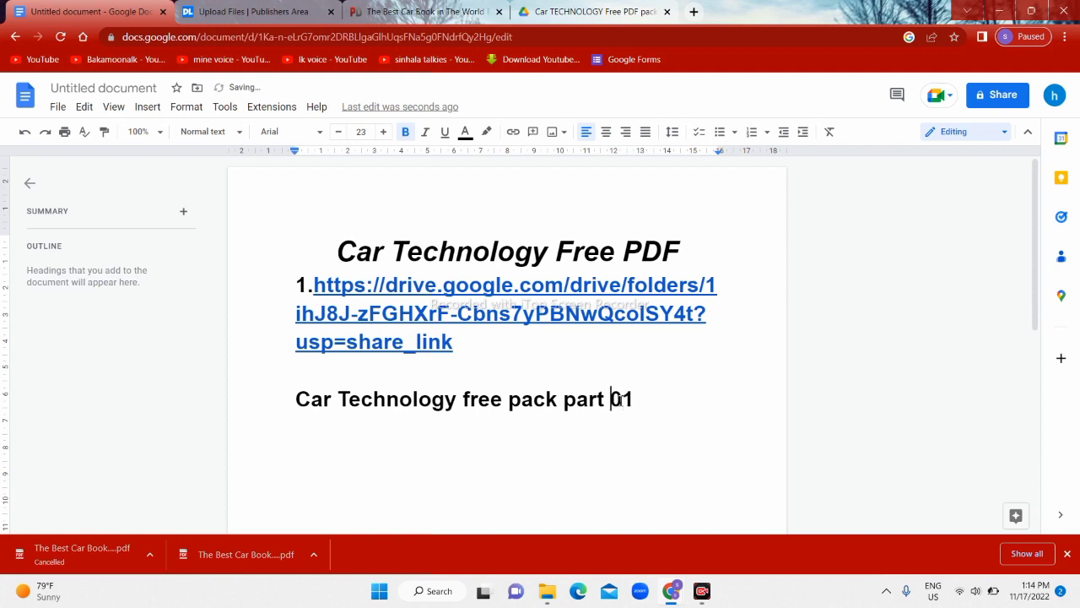
# Add "-" after the part 01 label and paste the copied folder link behind it
pyautogui.click(647, 398)
pyautogui.write('-')
pyautogui.rightClick(647, 399)
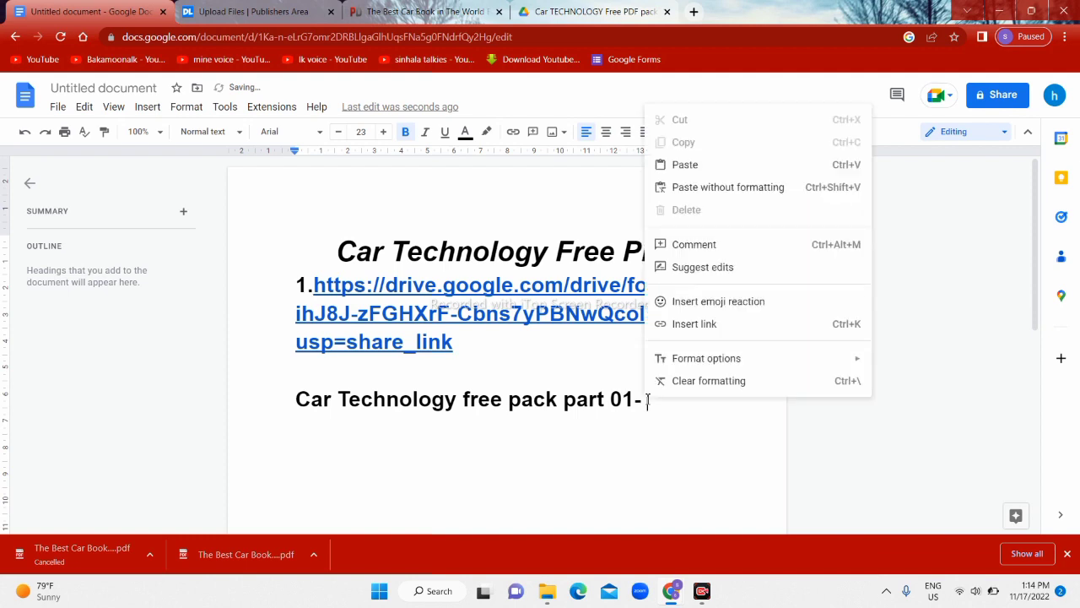
pyautogui.click(683, 164)
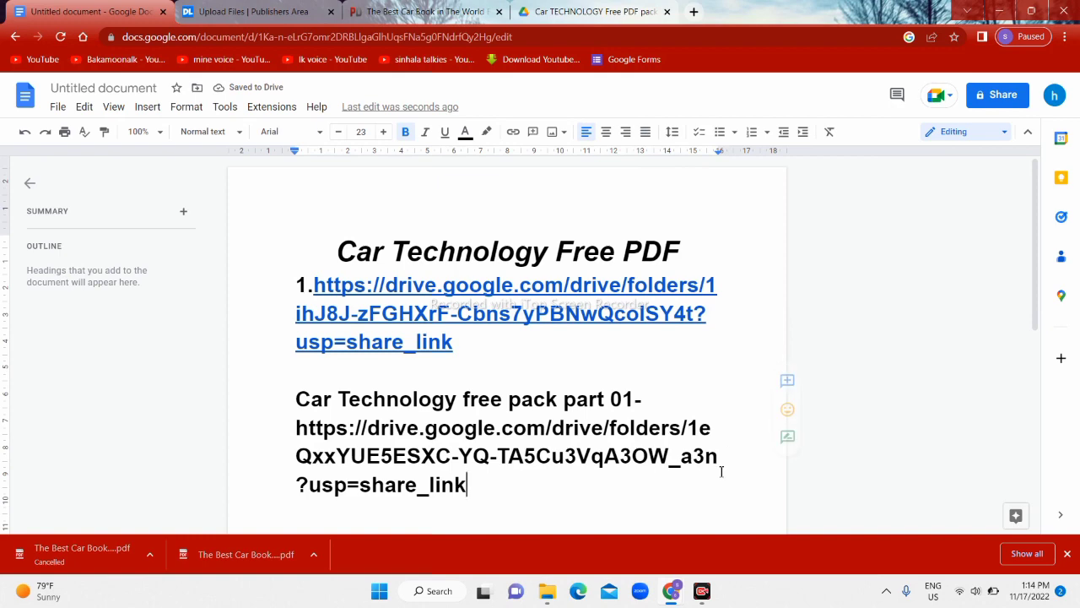
# Enter the label "Car Technology free pdf 02 -" in a new paragraph below the part 01 link
pyautogui.press('Return')
pyautogui.press('Return')
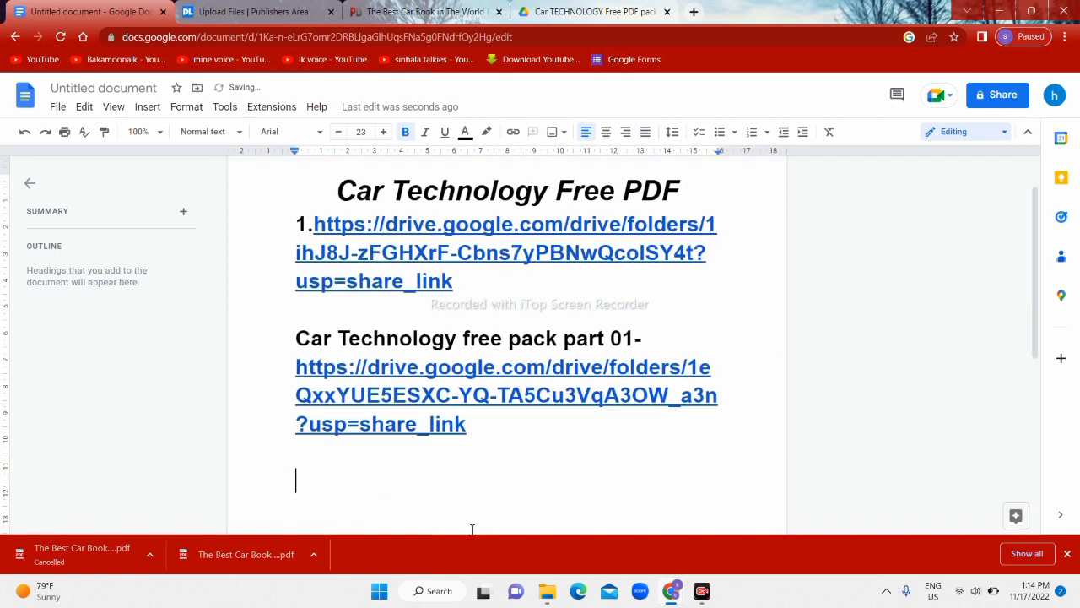
pyautogui.press('BackSpace')
pyautogui.write('Car Techn')
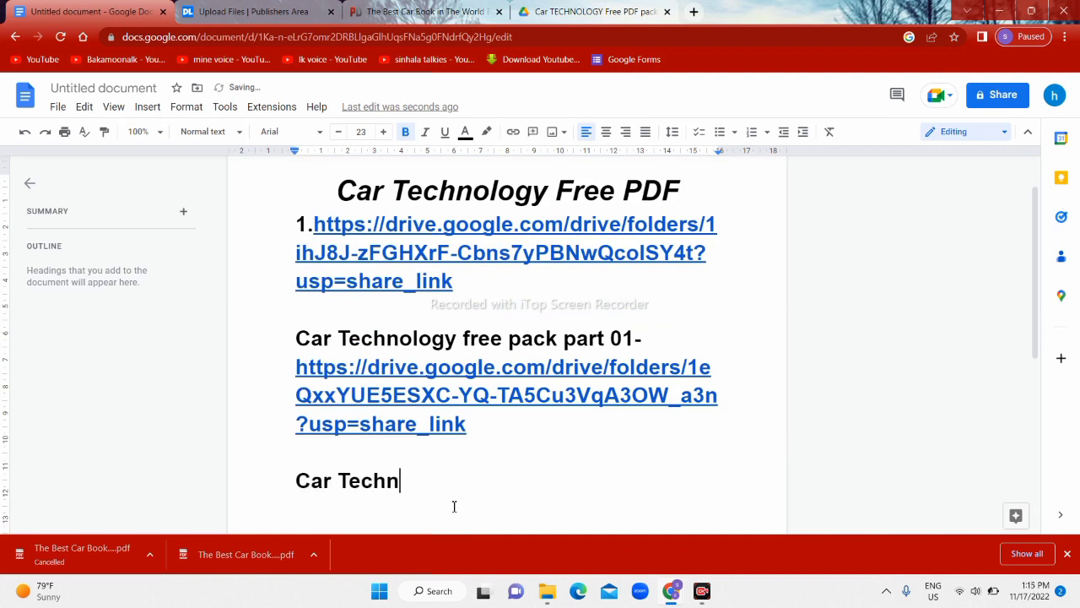
pyautogui.write('ology free p')
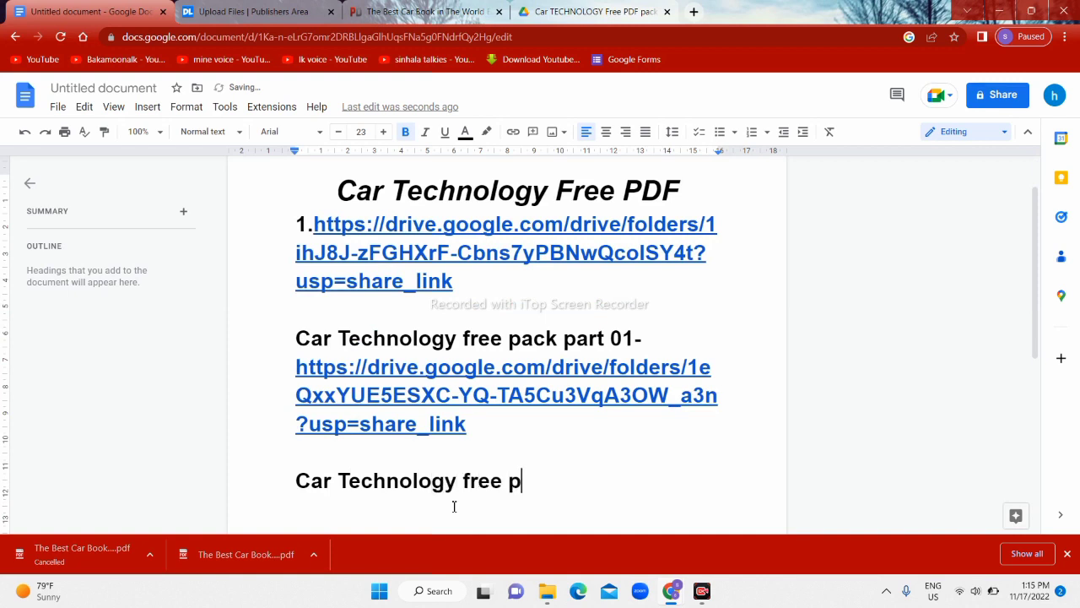
pyautogui.write('df 02 -')
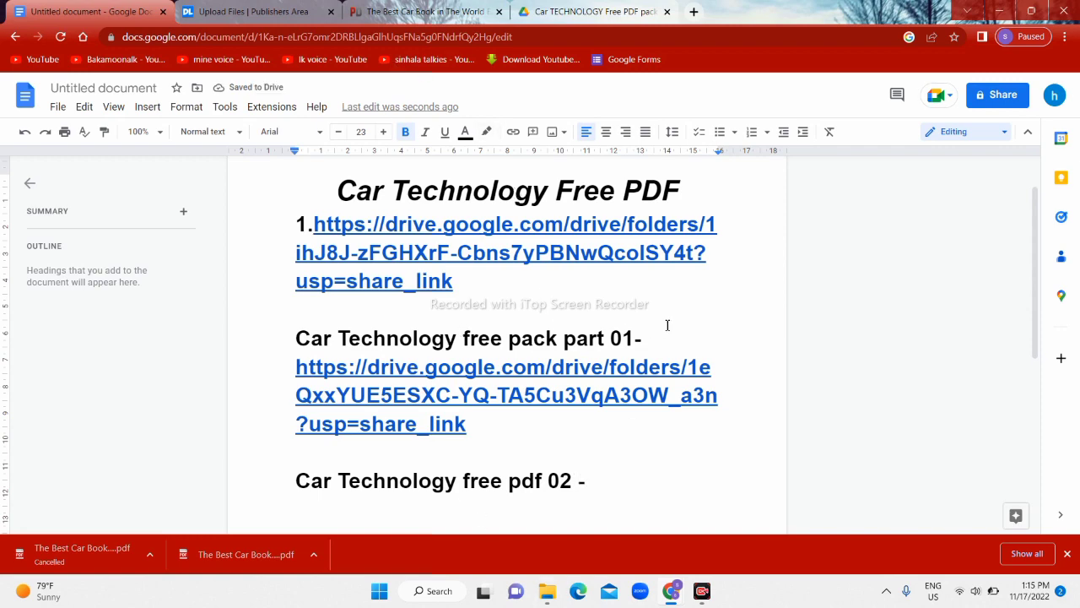
# Switch to Google Drive, open the "Car Technologh Free PDF Part 02" subfolder and copy its sharing link
pyautogui.click(617, 11)
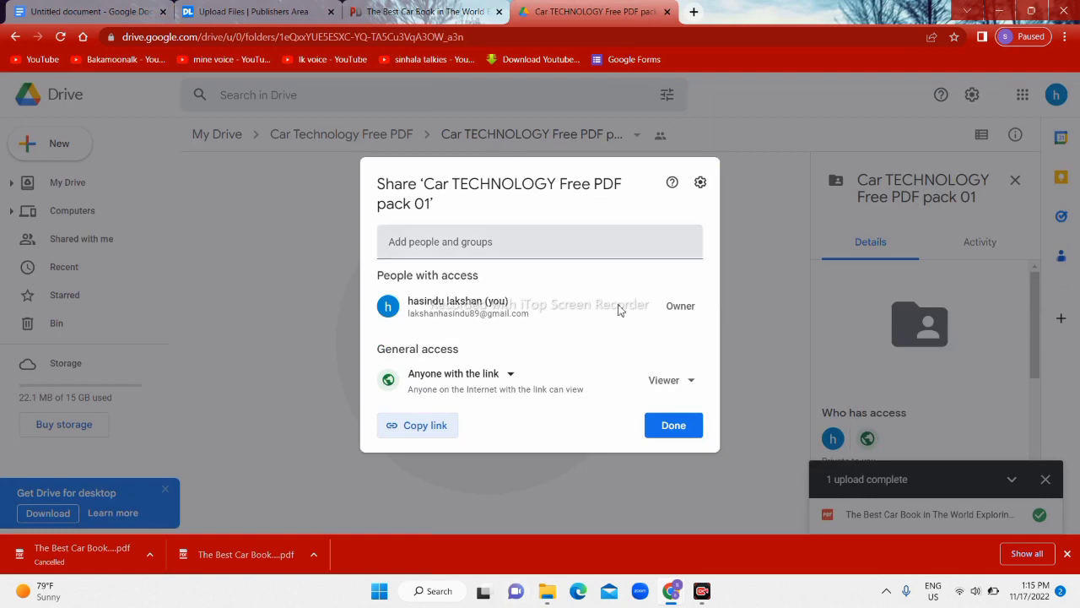
pyautogui.click(746, 400)
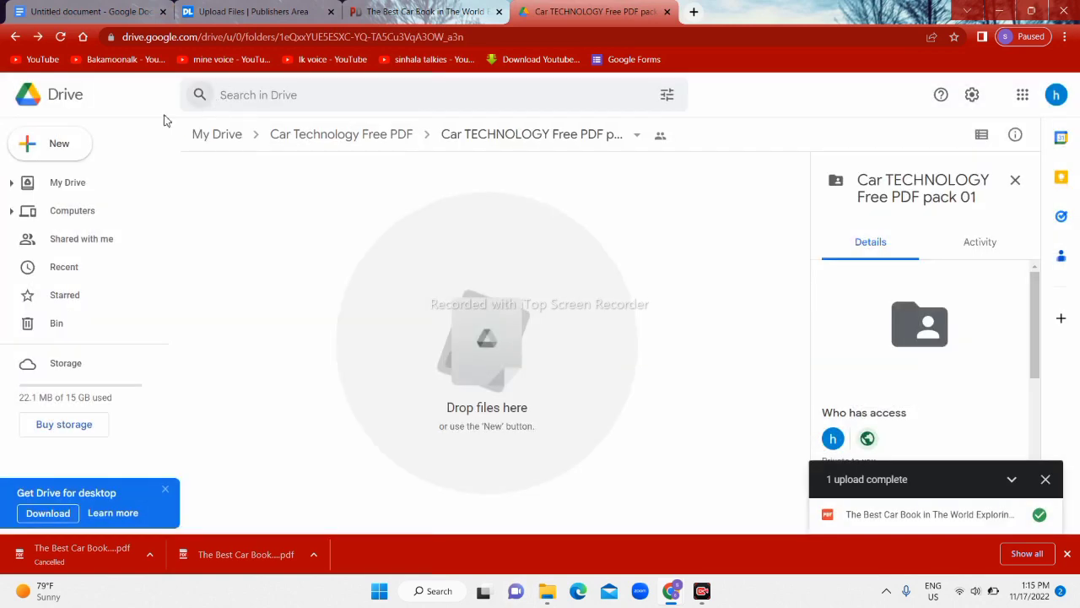
pyautogui.click(327, 139)
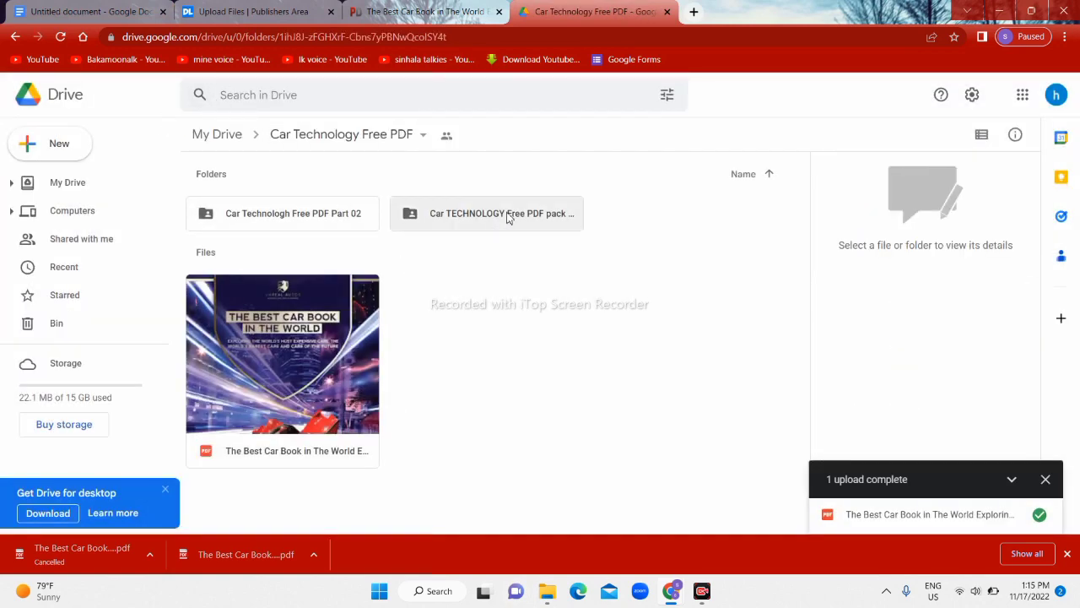
pyautogui.doubleClick(308, 219)
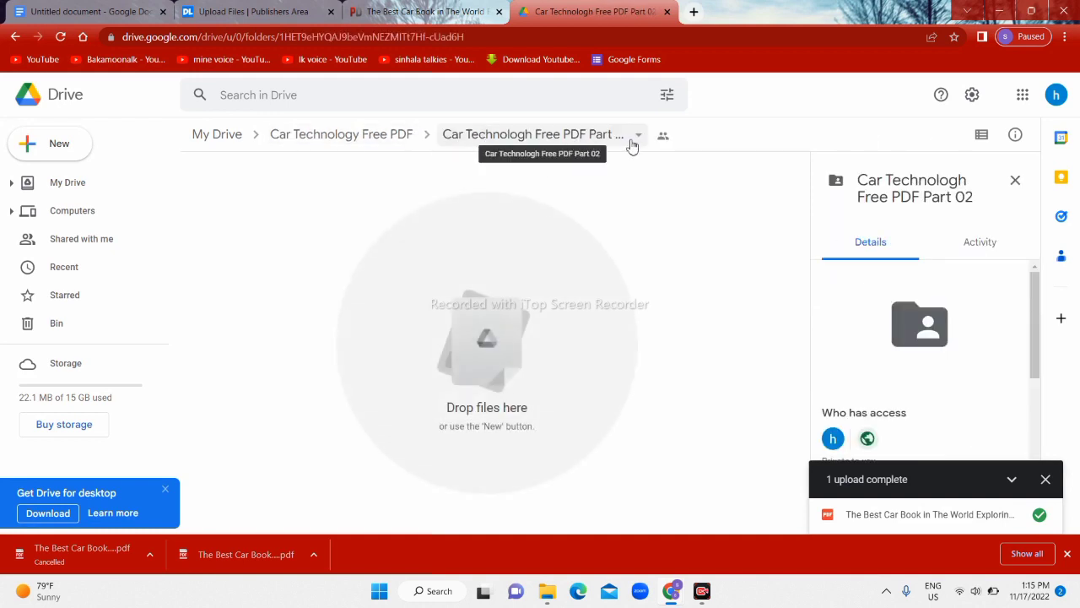
pyautogui.click(633, 144)
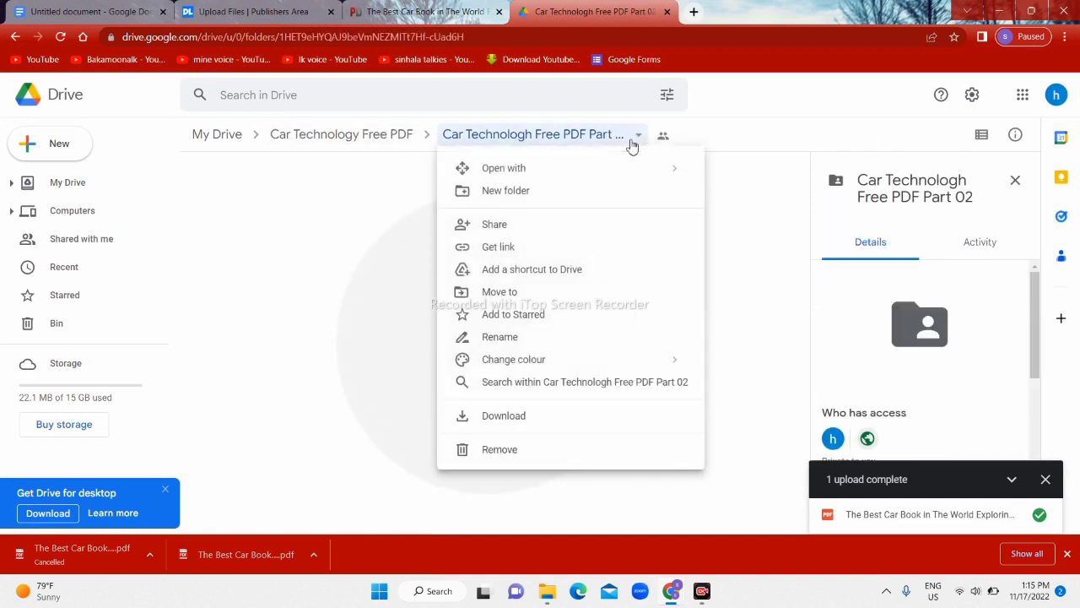
pyautogui.click(489, 246)
pyautogui.click(422, 417)
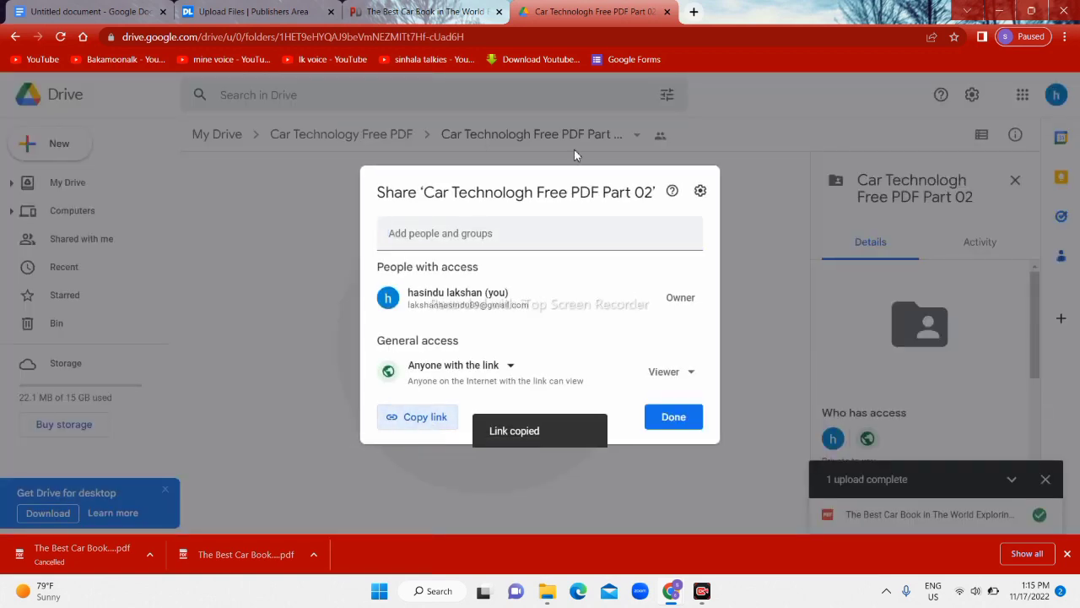
# Switch back to the Google Docs document and insert "Part" before "02" in the last label
pyautogui.click(73, 19)
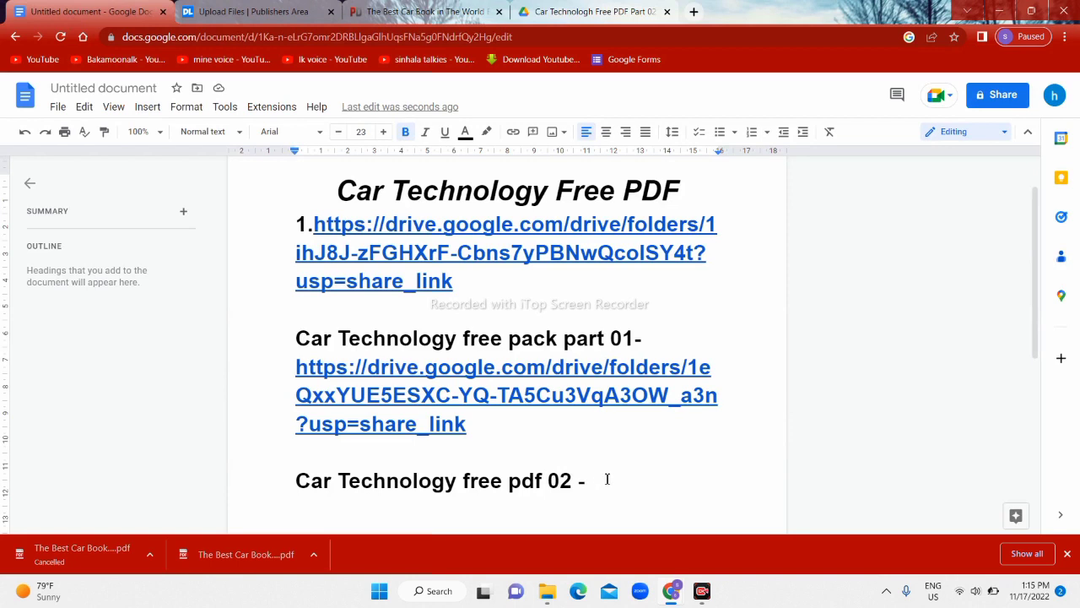
pyautogui.click(542, 480)
pyautogui.write('Part')
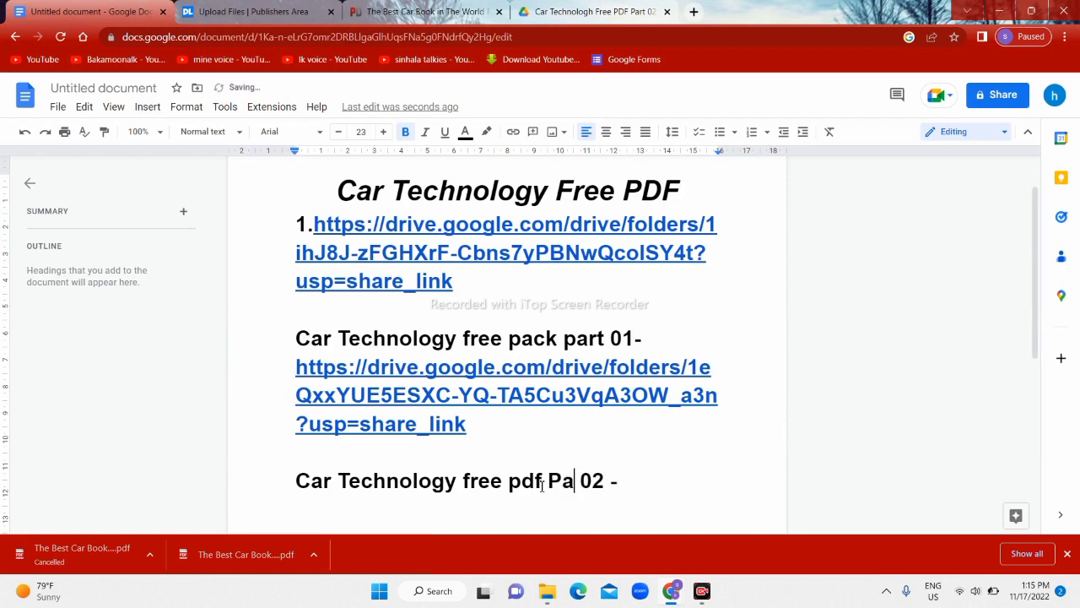
# Paste the copied folder link after the "Part 02 -" label and start a new line below it
pyautogui.click(640, 484)
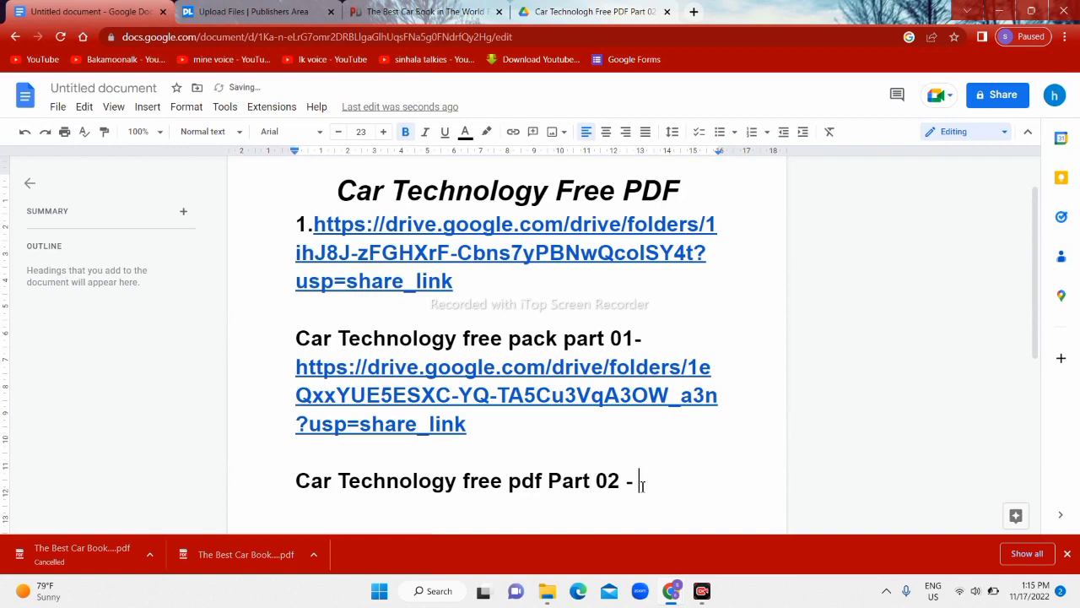
pyautogui.rightClick(639, 485)
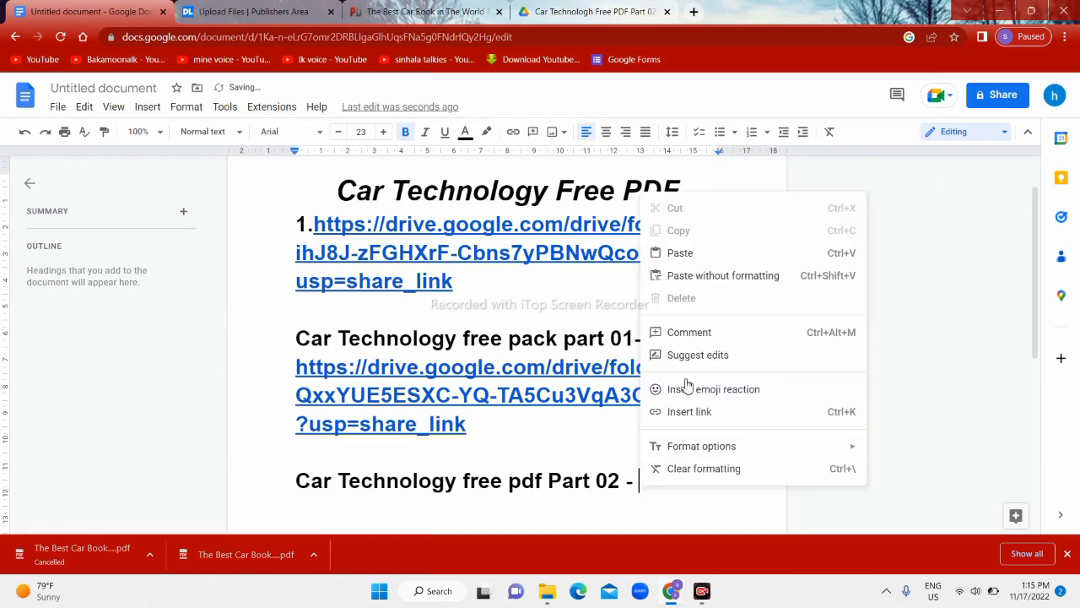
pyautogui.click(683, 250)
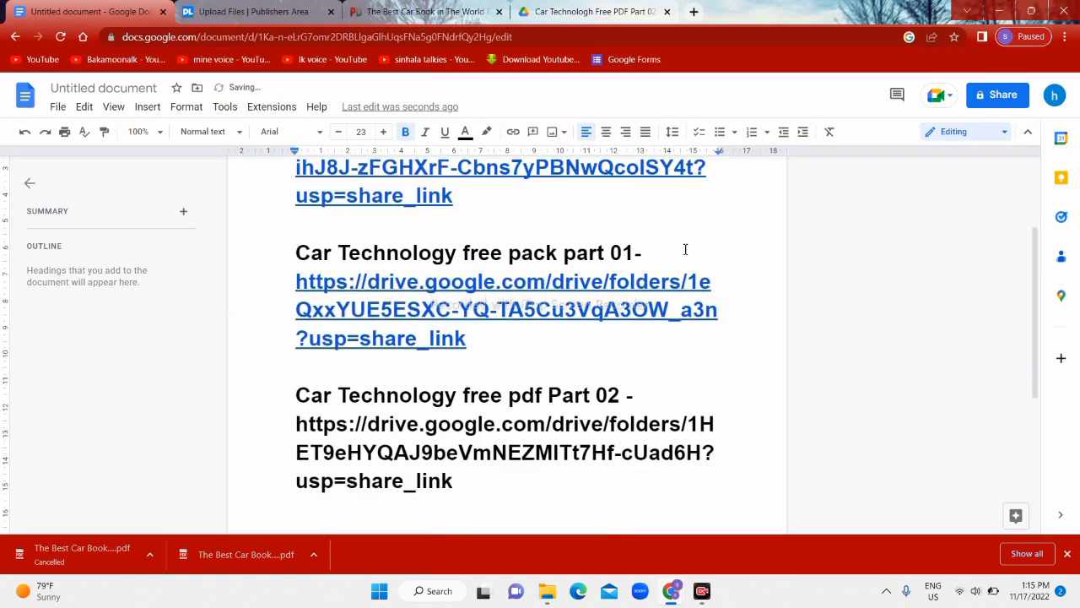
pyautogui.press('Return')
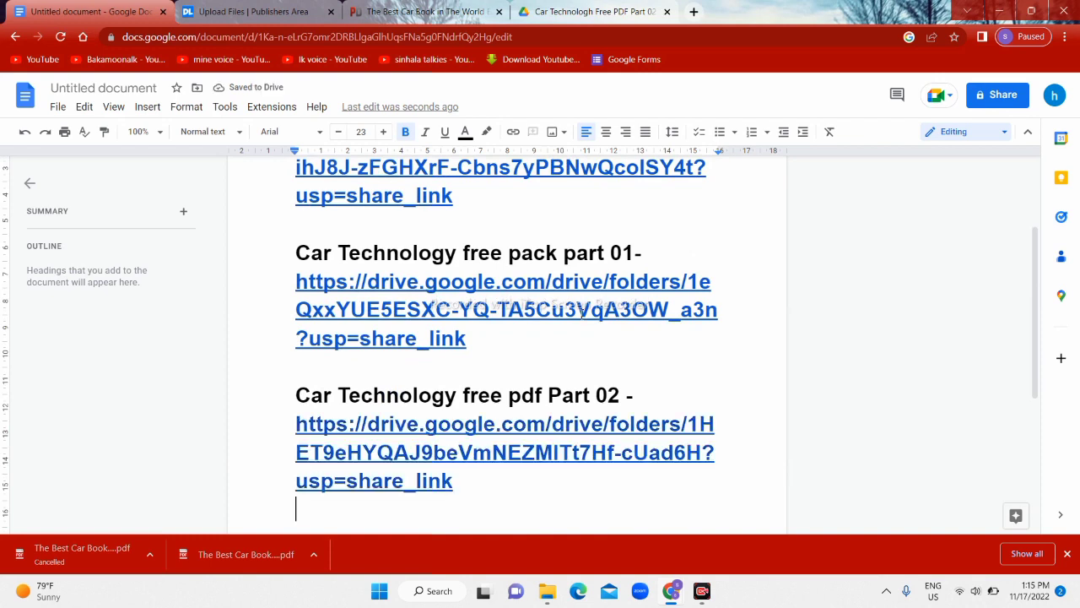
pyautogui.scroll(3, 1041, 330)
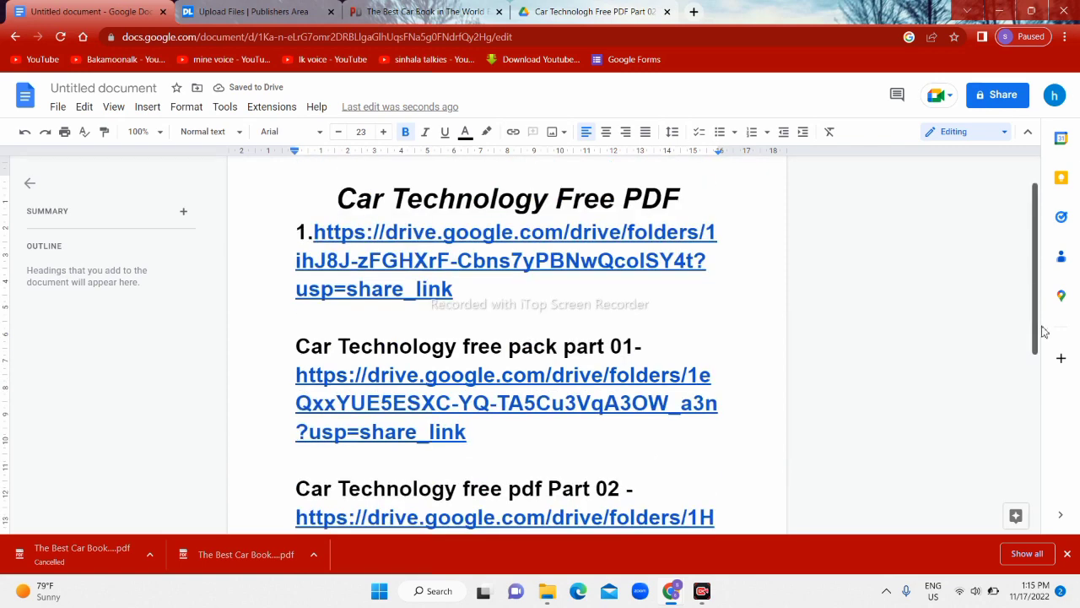
# Download the Google Docs document with the folder links as a PDF document
pyautogui.scroll(-2, 1043, 300)
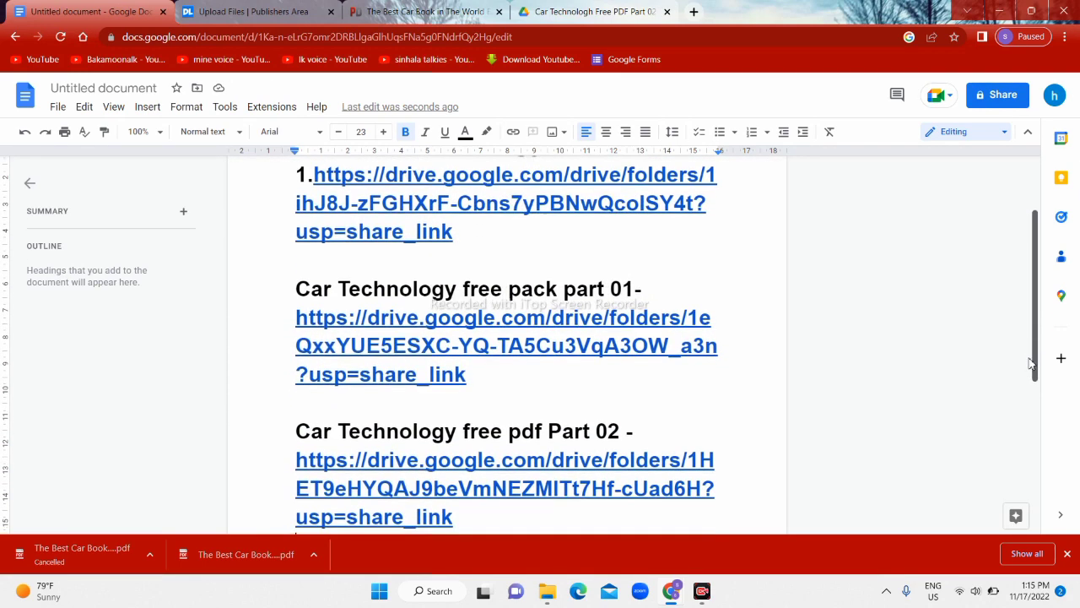
pyautogui.moveTo(1031, 372)
pyautogui.mouseDown()
pyautogui.moveTo(1037, 398)
pyautogui.moveTo(1018, 439)
pyautogui.moveTo(1037, 386)
pyautogui.moveTo(1031, 322)
pyautogui.moveTo(1024, 382)
pyautogui.moveTo(1019, 329)
pyautogui.moveTo(1017, 358)
pyautogui.mouseUp()
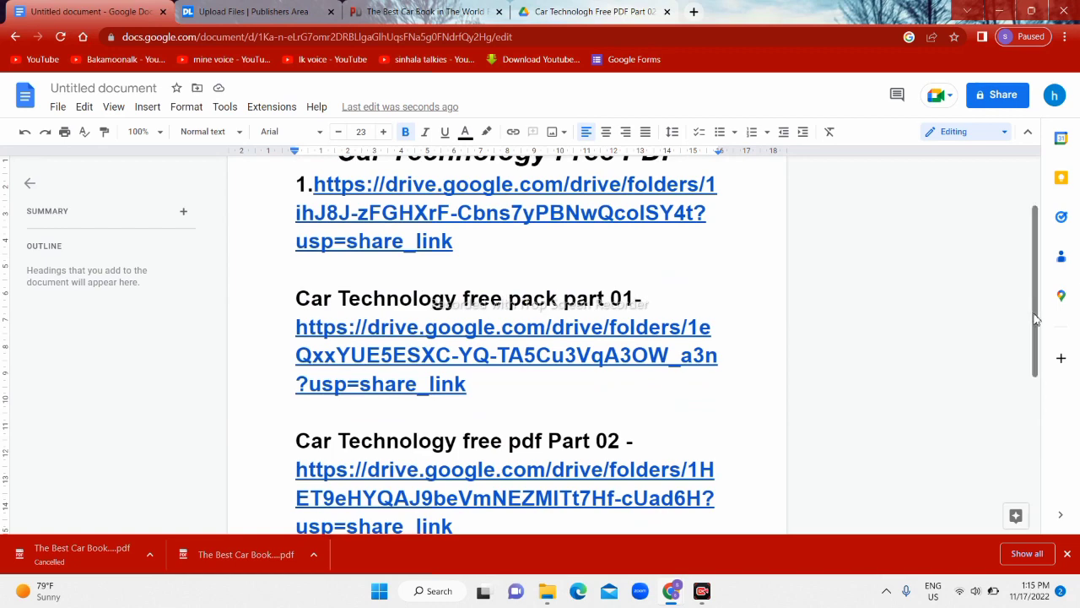
pyautogui.moveTo(1036, 319)
pyautogui.mouseDown()
pyautogui.moveTo(1036, 281)
pyautogui.moveTo(1038, 318)
pyautogui.mouseUp()
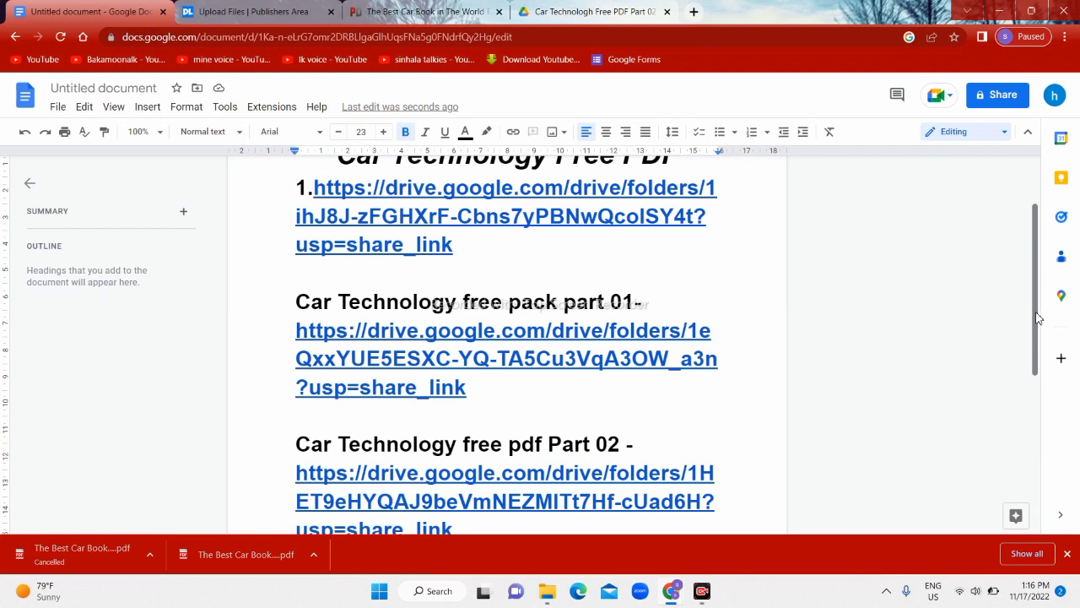
pyautogui.click(58, 107)
pyautogui.moveTo(169, 257)
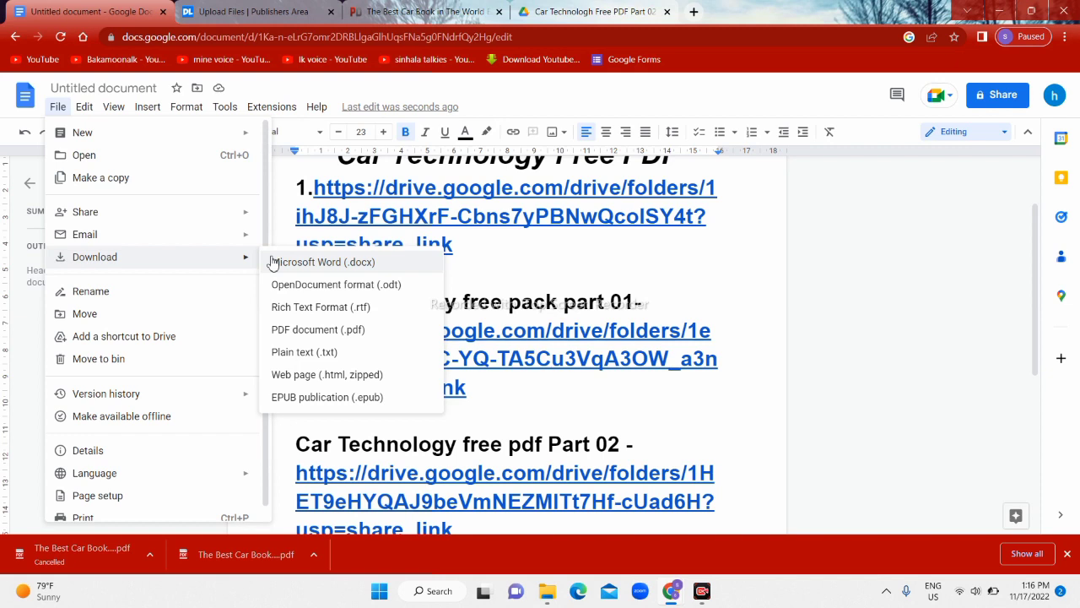
pyautogui.click(289, 331)
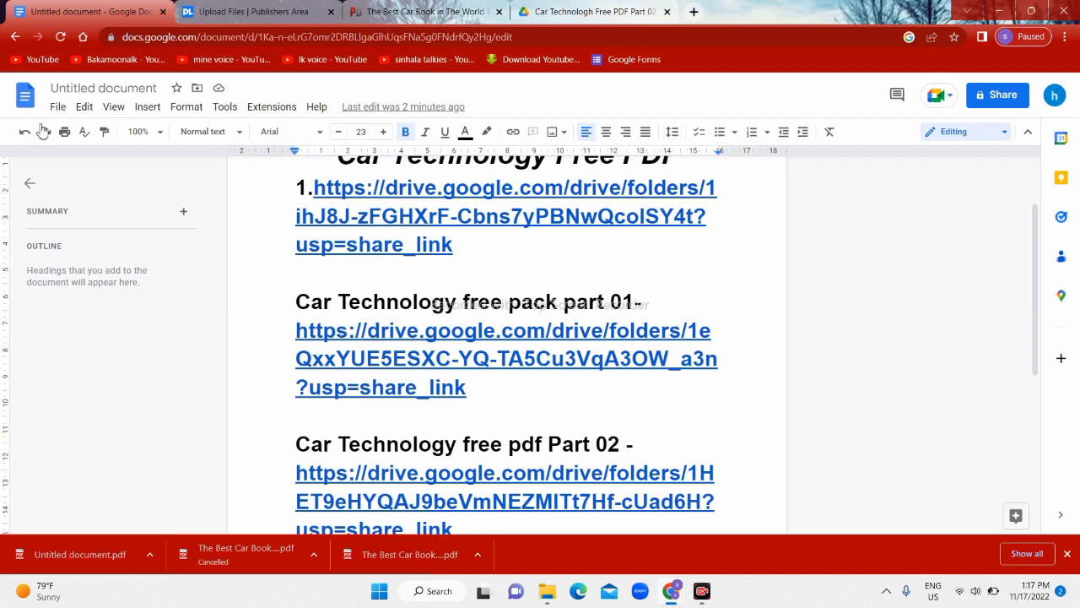
# Switch to the DLUpload upload page and enter "Car Technology 20 Free PDF" as the title
pyautogui.click(226, 12)
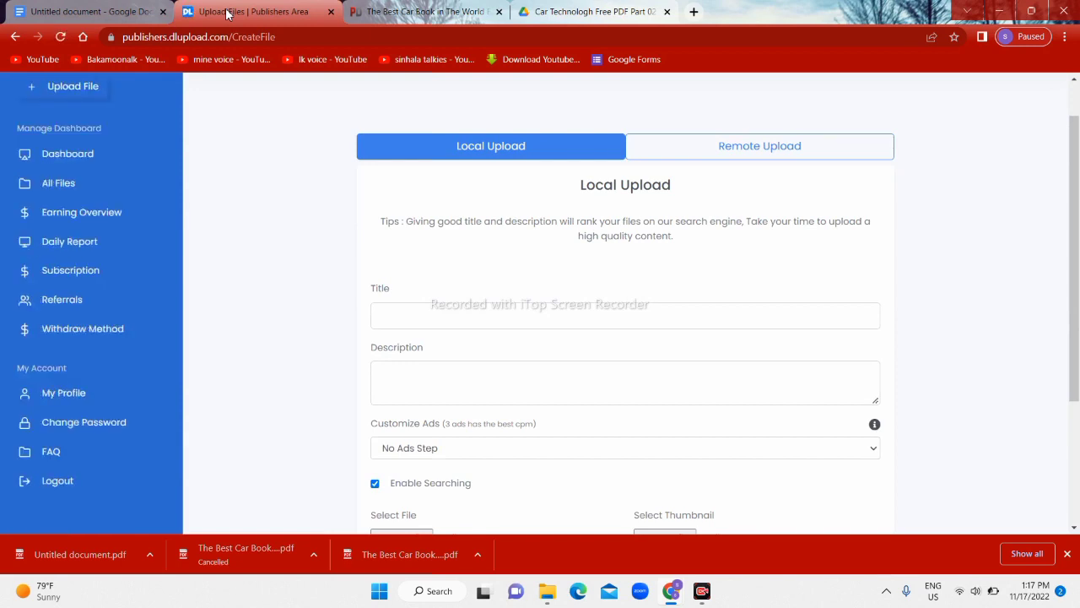
pyautogui.click(402, 322)
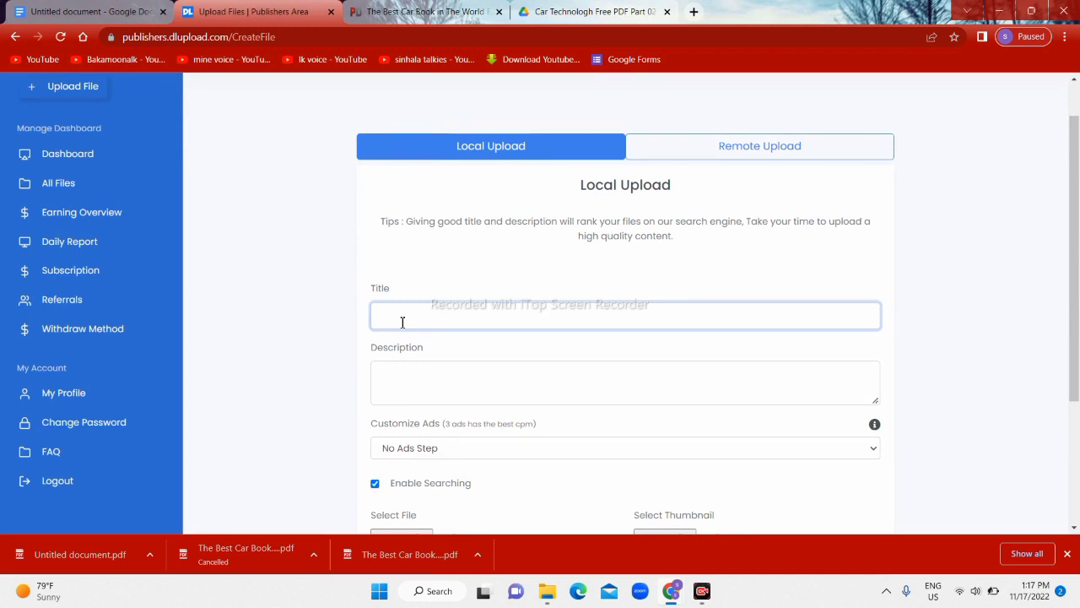
pyautogui.write('Car Technology')
pyautogui.write('Free ')
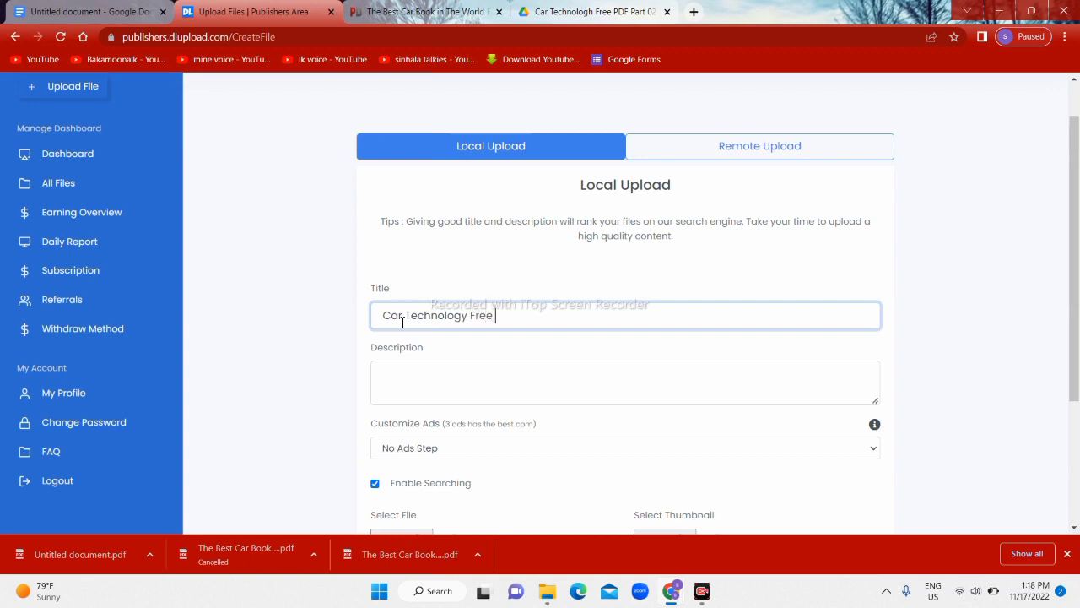
pyautogui.write('PDF')
pyautogui.write('20')
pyautogui.press('BackSpace')
pyautogui.press('BackSpace')
pyautogui.click(469, 321)
pyautogui.write('20')
pyautogui.click(488, 316)
pyautogui.press('BackSpace')
# Enter "Most expensive cars in World" as the first line of the description and start a second line
pyautogui.click(407, 370)
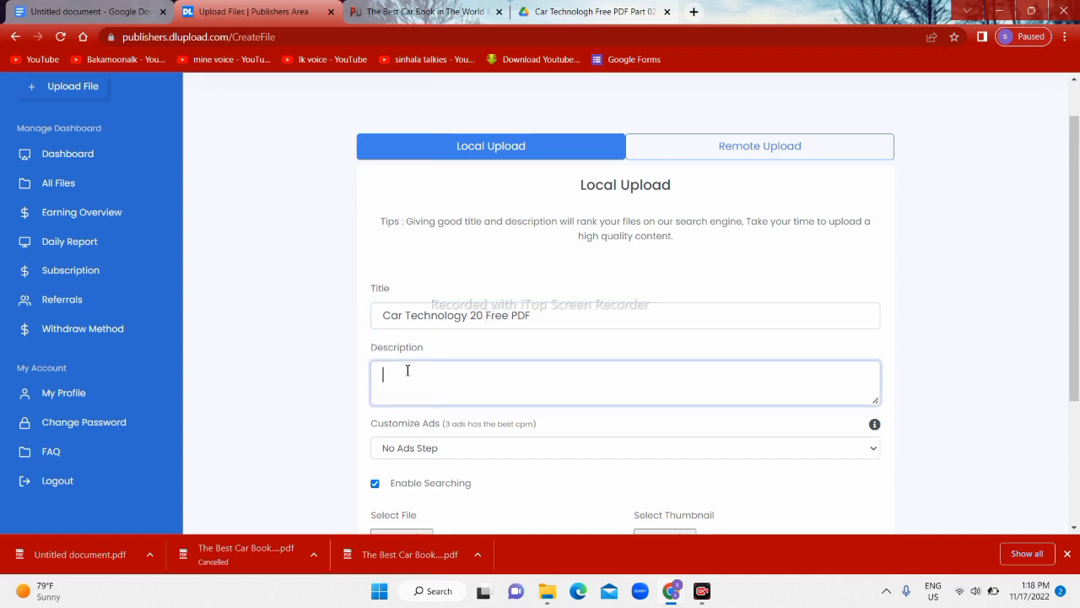
pyautogui.write('Most expensive cars in World')
pyautogui.press('Return')
pyautogui.press('BackSpace')
pyautogui.press('Return')
# Enter "Super Technology ideas Free Download" as the second line of the description
pyautogui.write('Sup')
pyautogui.press('BackSpace')
pyautogui.write('per TEchn')
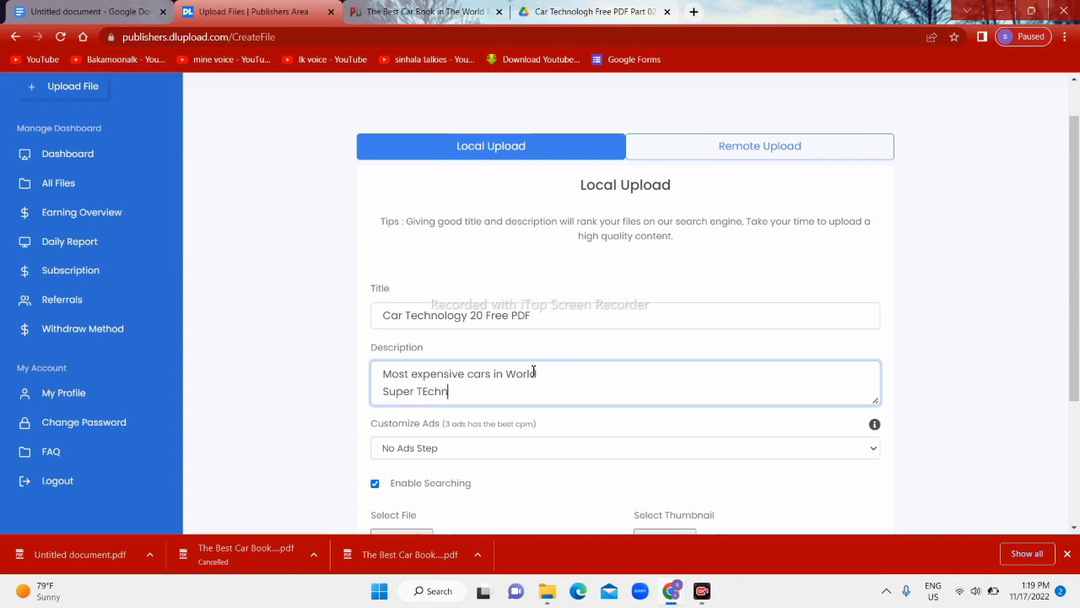
pyautogui.write('ology')
pyautogui.click(432, 389)
pyautogui.press('BackSpace')
pyautogui.write('e')
pyautogui.click(485, 396)
pyautogui.write('ideas')
pyautogui.write('Free Download')
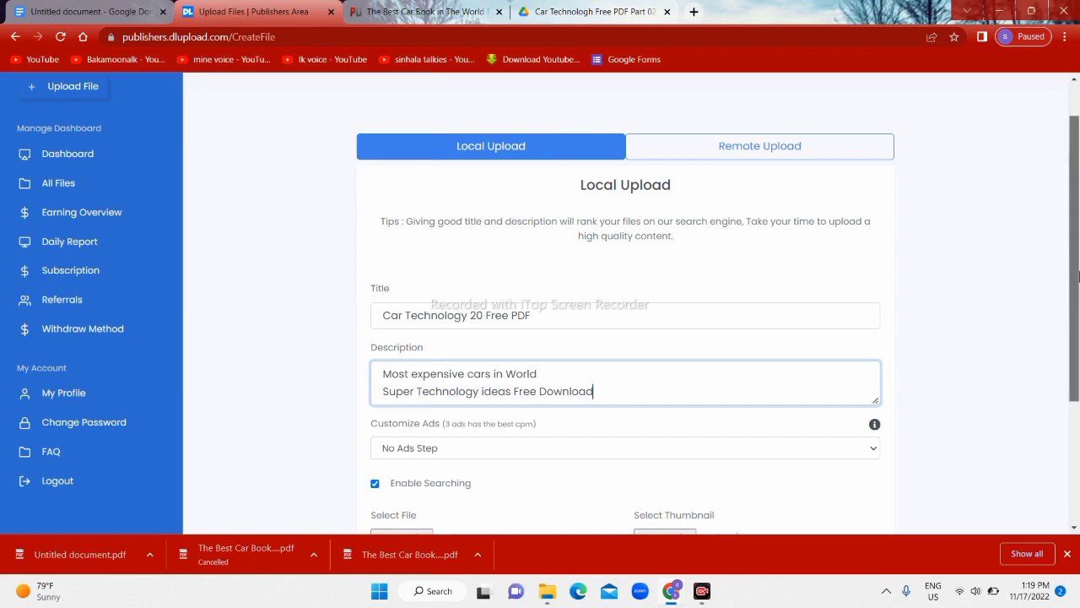
# Set the Customize Ads option of the upload to 1 Ads Step
pyautogui.scroll(-1, 1079, 295)
pyautogui.moveTo(1078, 295); pyautogui.dragTo(1078, 332)
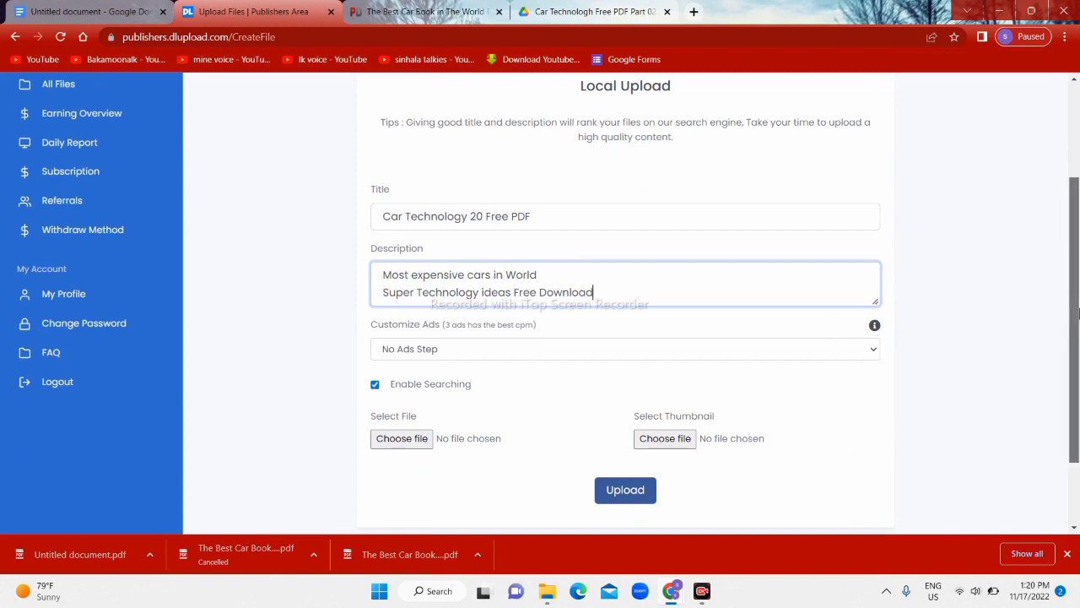
pyautogui.moveTo(1074, 312); pyautogui.dragTo(1079, 334)
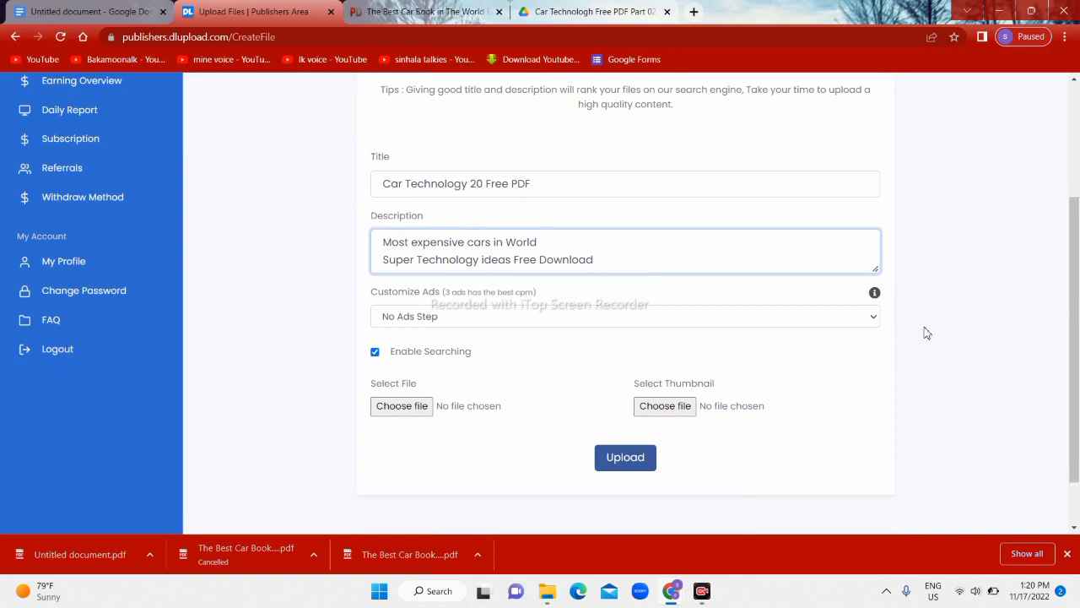
pyautogui.click(874, 320)
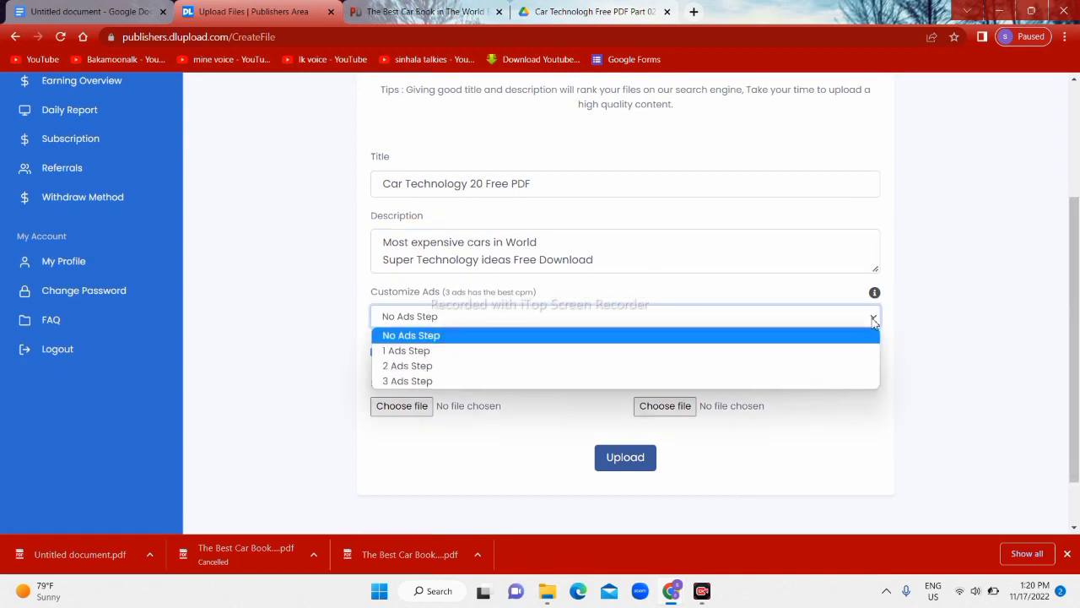
pyautogui.click(873, 320)
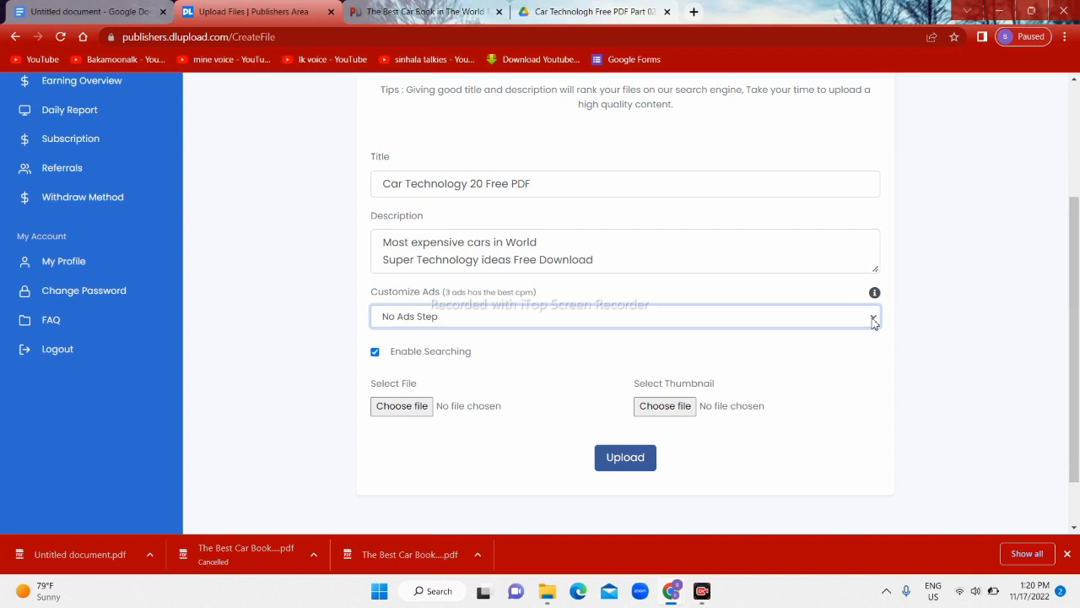
pyautogui.press('Down')
# Choose the downloaded "Untitled document.pdf" as the file for the DLUpload local upload
pyautogui.click(98, 11)
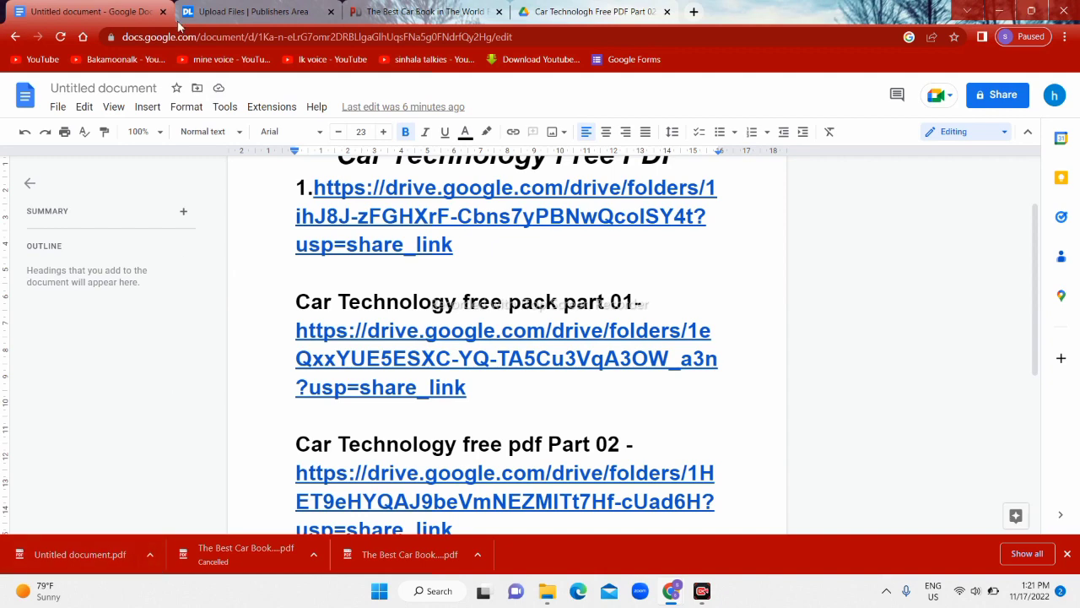
pyautogui.click(275, 9)
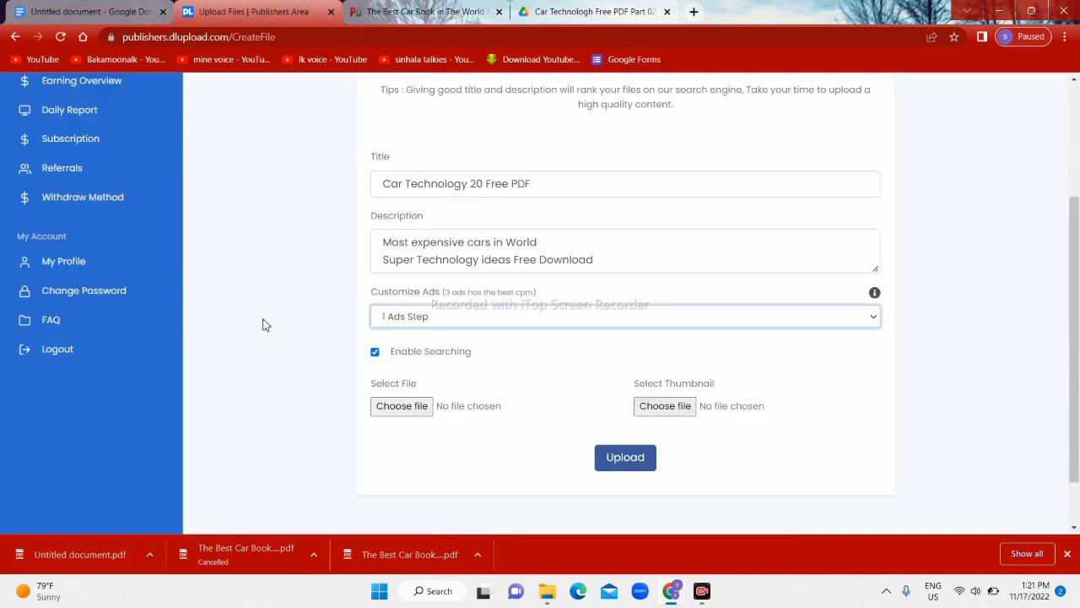
pyautogui.moveTo(90, 569); pyautogui.dragTo(422, 411)
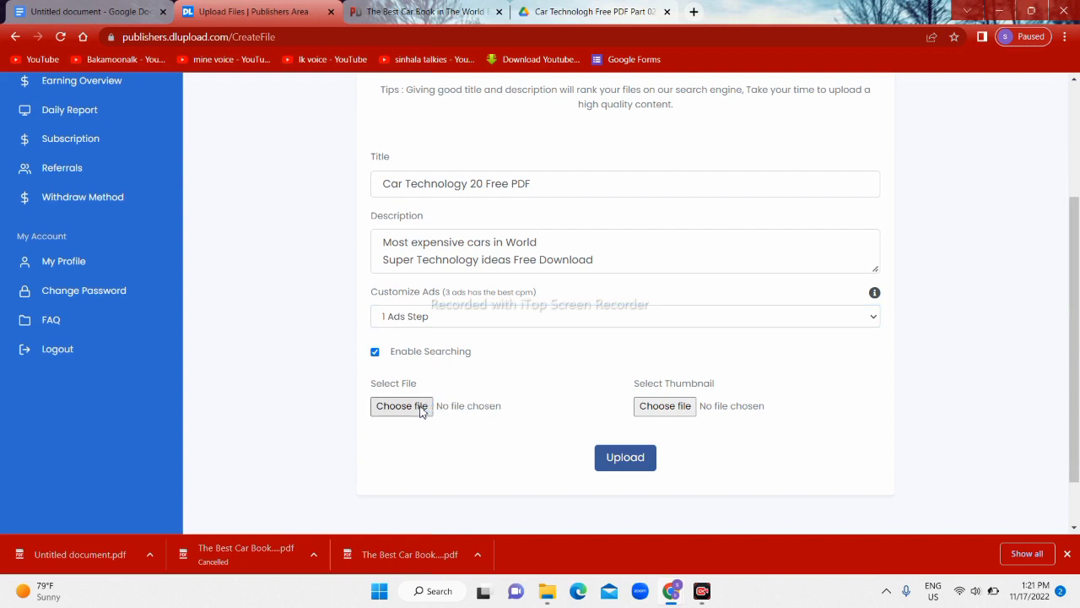
pyautogui.click(395, 406)
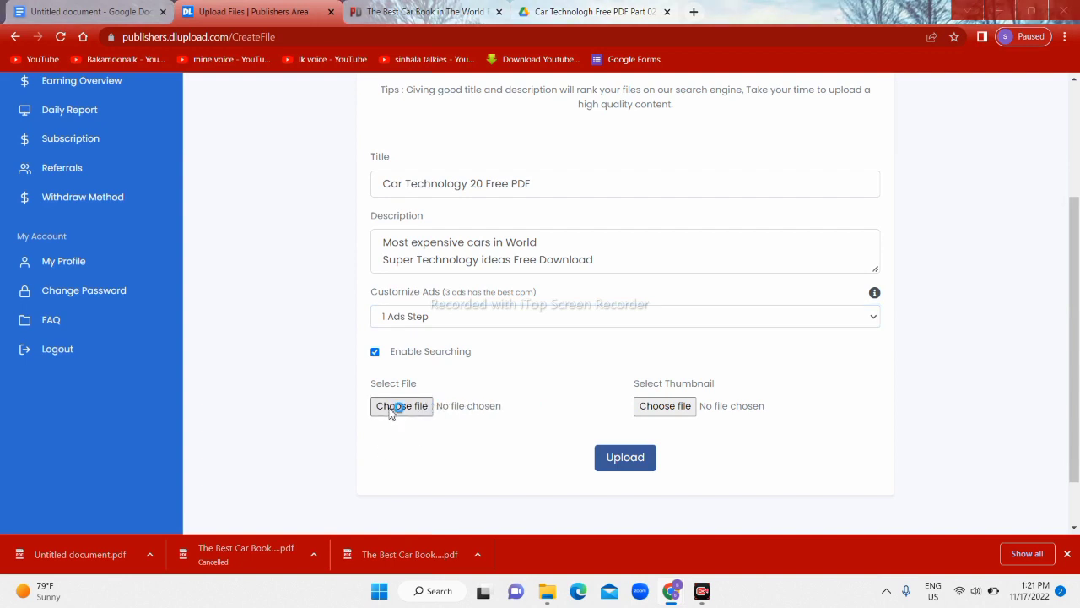
pyautogui.click(929, 567)
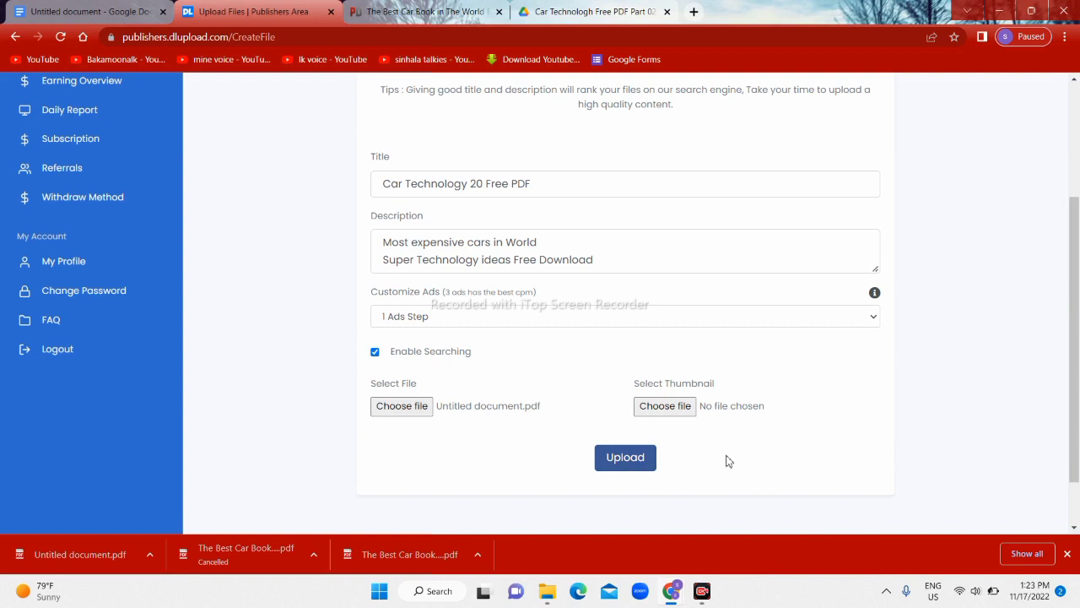
# Browse the Downloads folder for a thumbnail image, and search Pexels for "car technology" photos
pyautogui.click(662, 407)
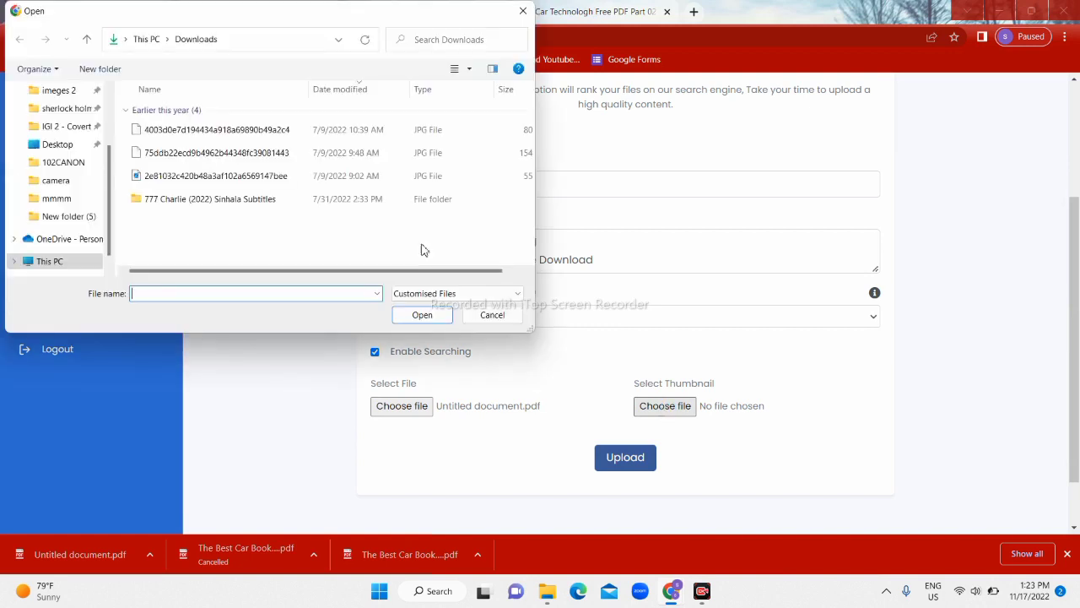
pyautogui.scroll(-2, 397, 237)
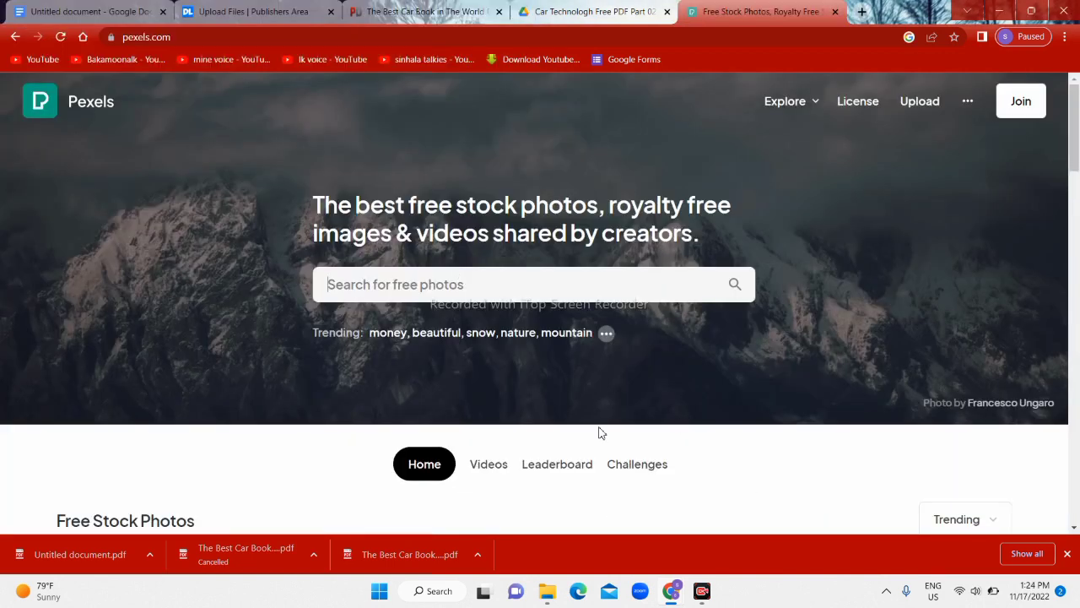
pyautogui.click(459, 289)
pyautogui.write('car technolog')
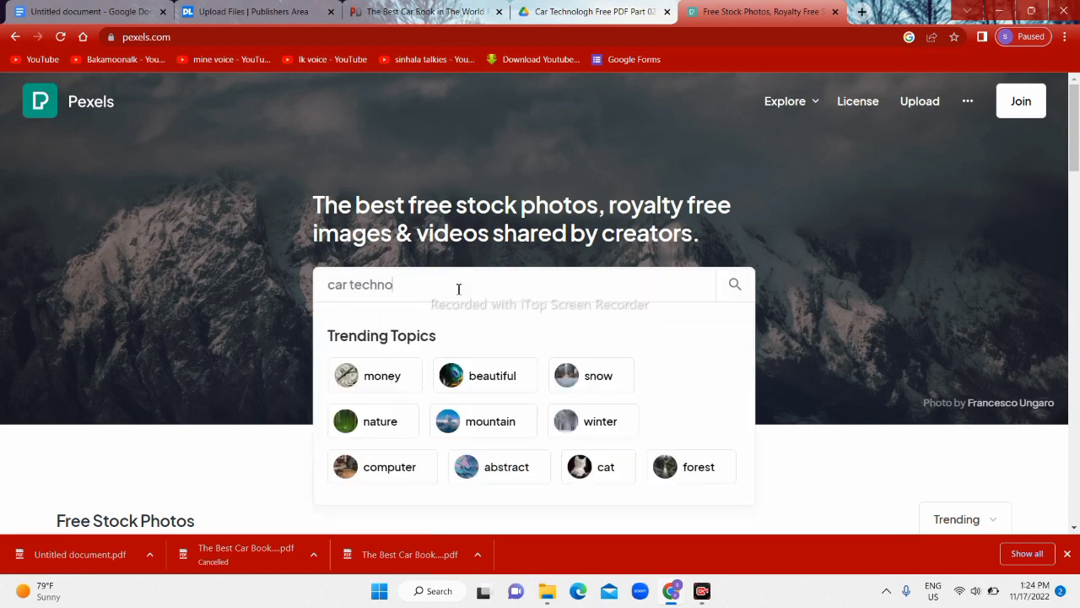
pyautogui.write('y')
pyautogui.press('Return')
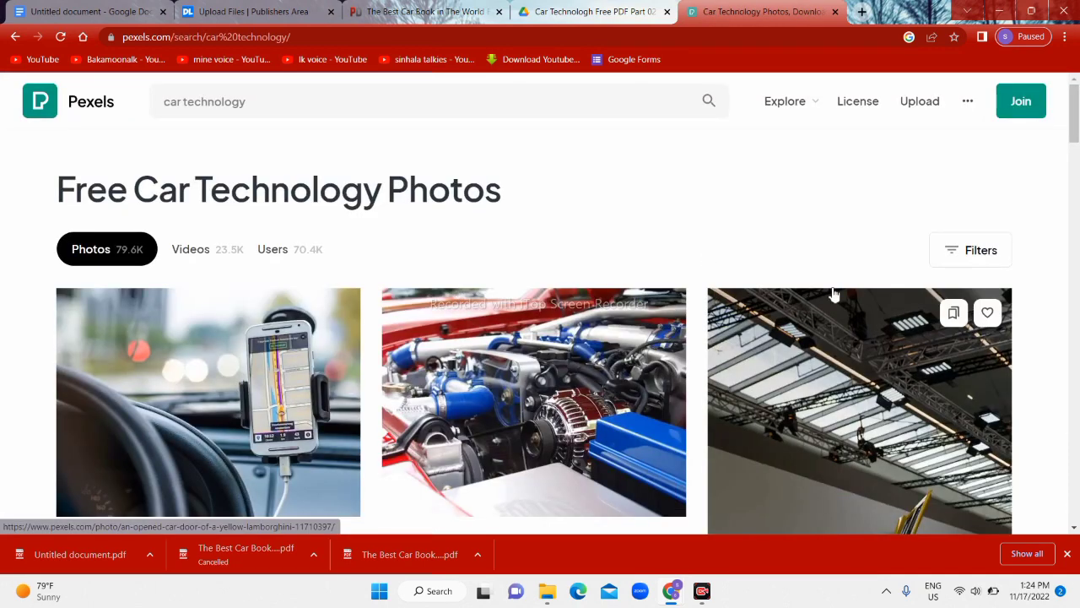
# Browse the Pexels results and download the photo of the white and red Mini Cooper in the garage
pyautogui.moveTo(1070, 141); pyautogui.dragTo(1052, 266)
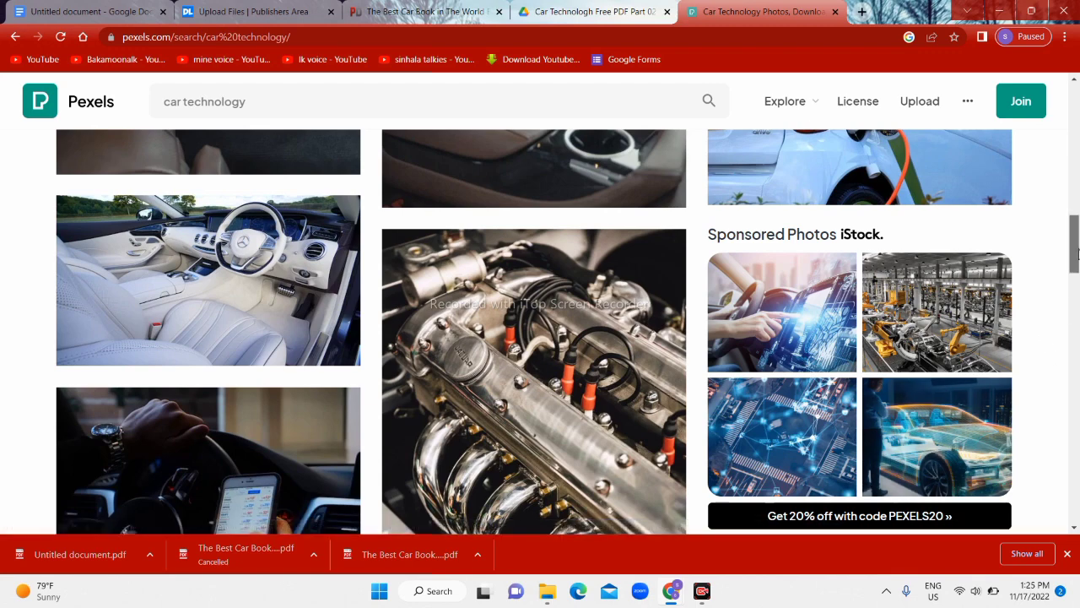
pyautogui.scroll(-3, 1078, 252)
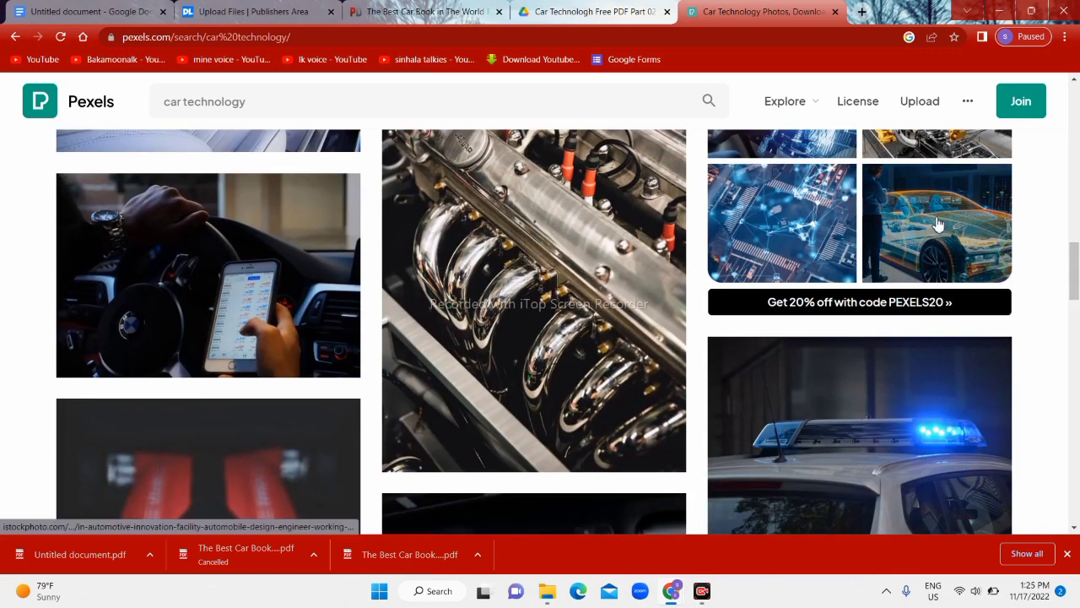
pyautogui.rightClick(937, 219)
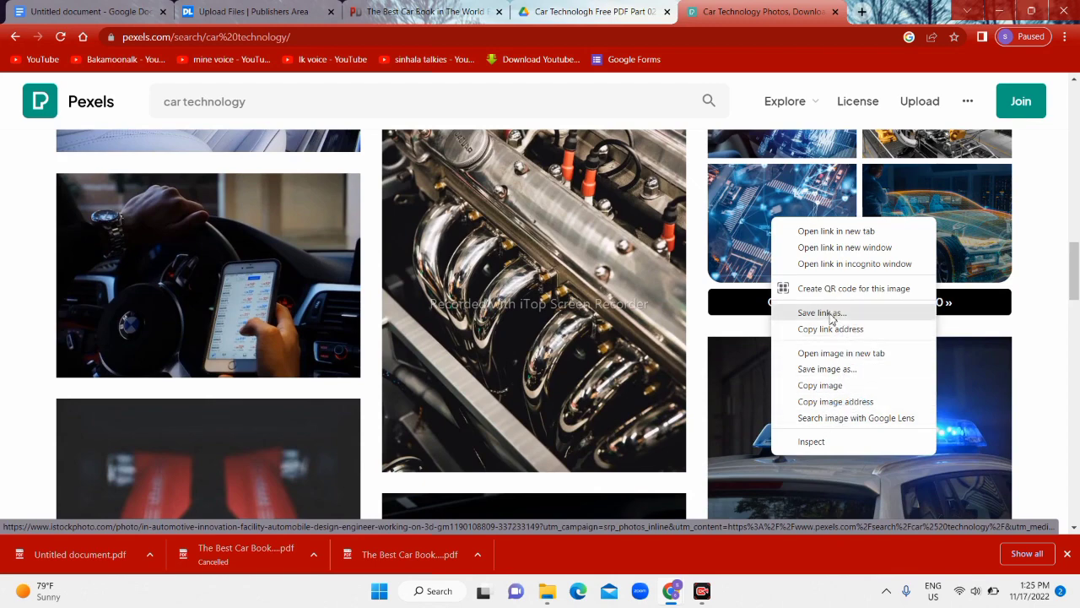
pyautogui.scroll(-5, 831, 318)
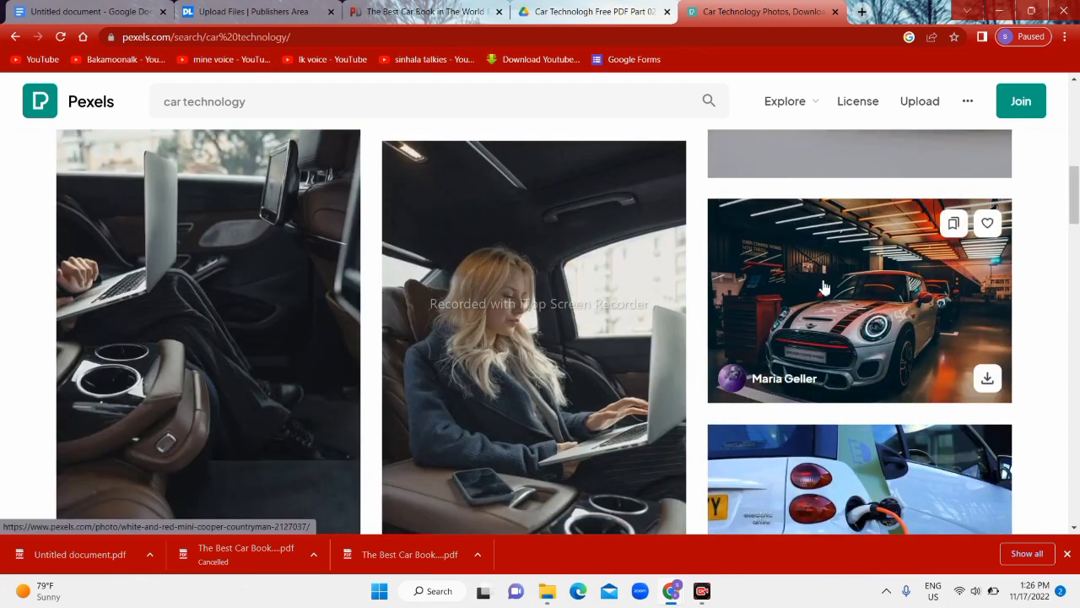
pyautogui.rightClick(823, 283)
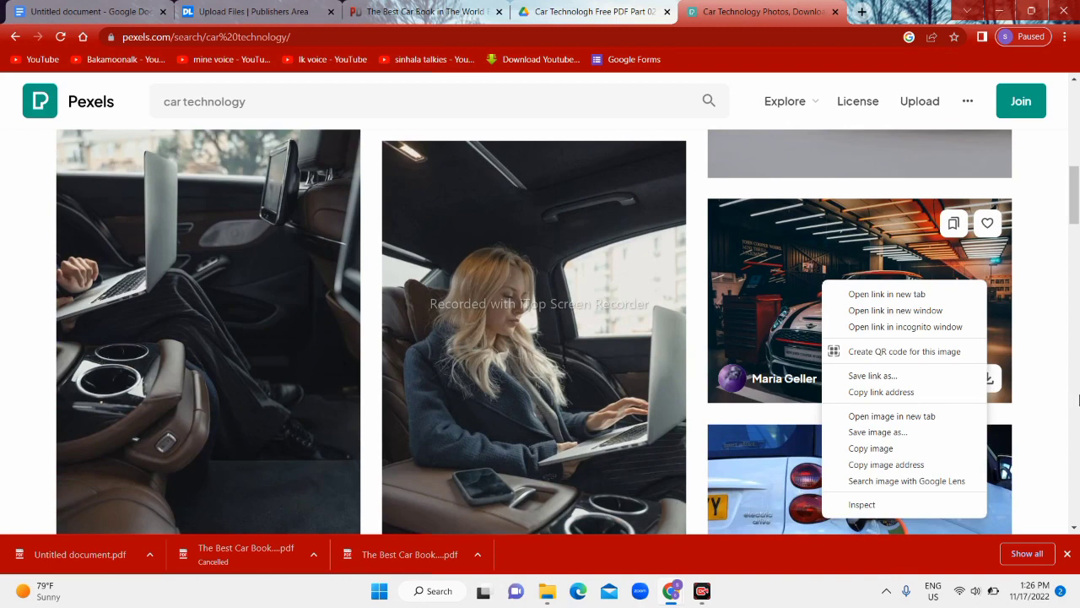
pyautogui.scroll(-1, 1078, 200)
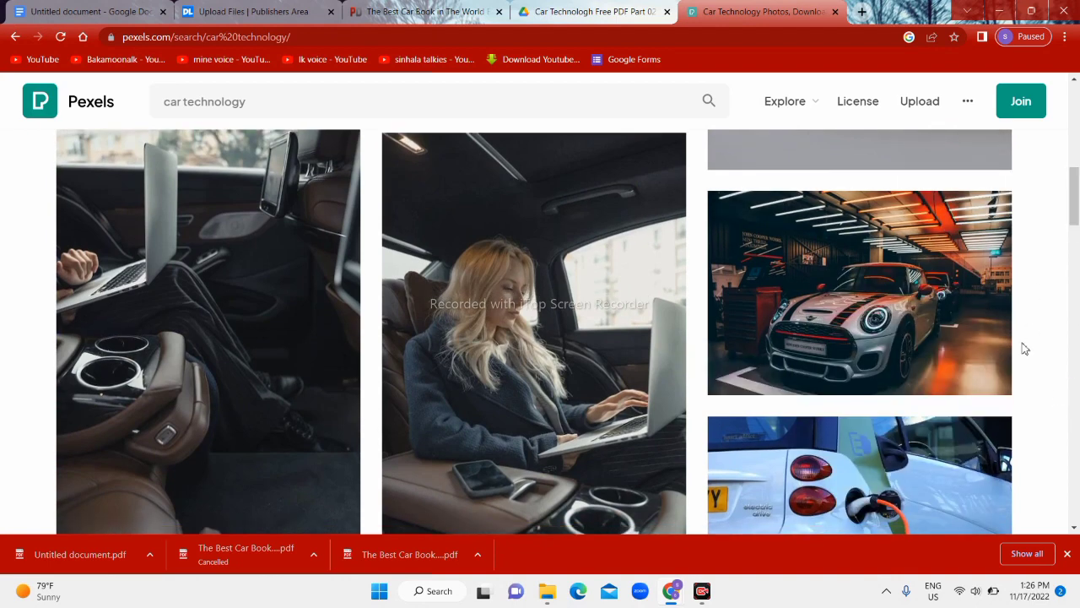
pyautogui.click(988, 373)
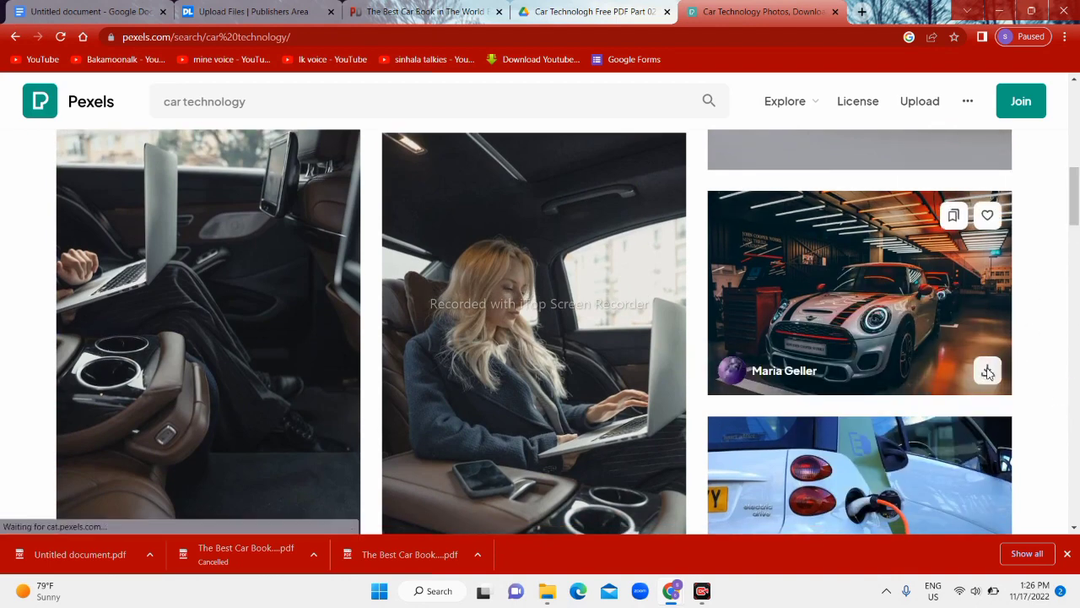